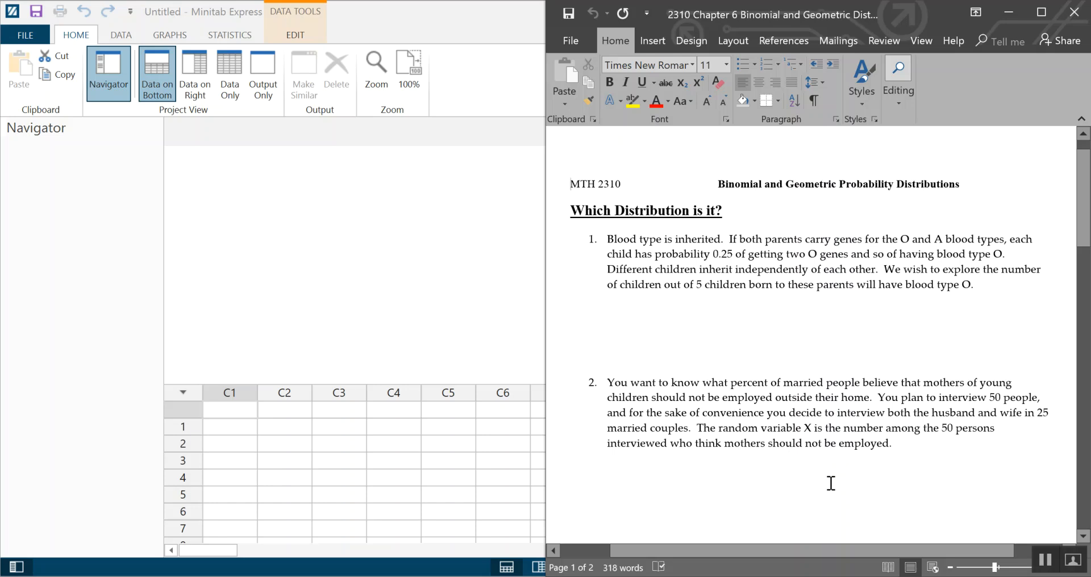
- Under the Geometric Distribution marble problem, add the line "X=the trial on which we get our first red marble."
scroll(830, 483, down, 10)
scroll(830, 483, down, 5)
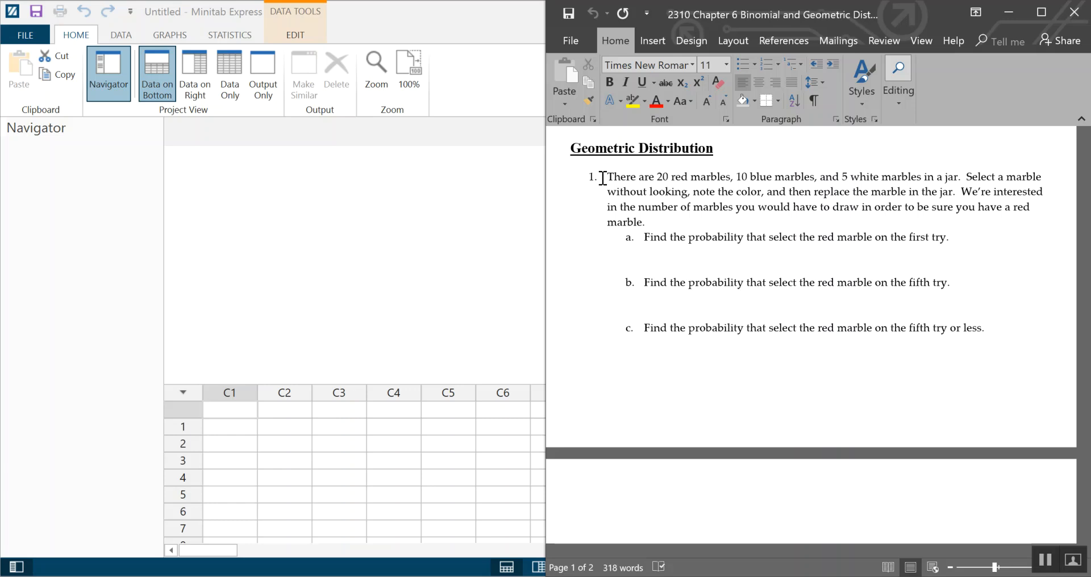
click(684, 223)
key(Return)
key(BackSpace)
text(X=)
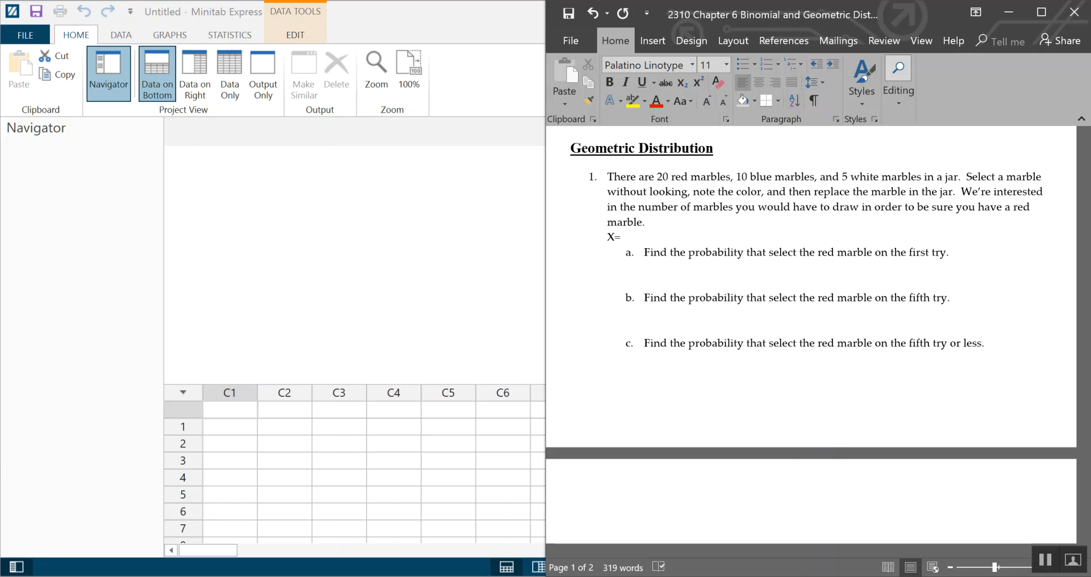
text(the trial on which we g)
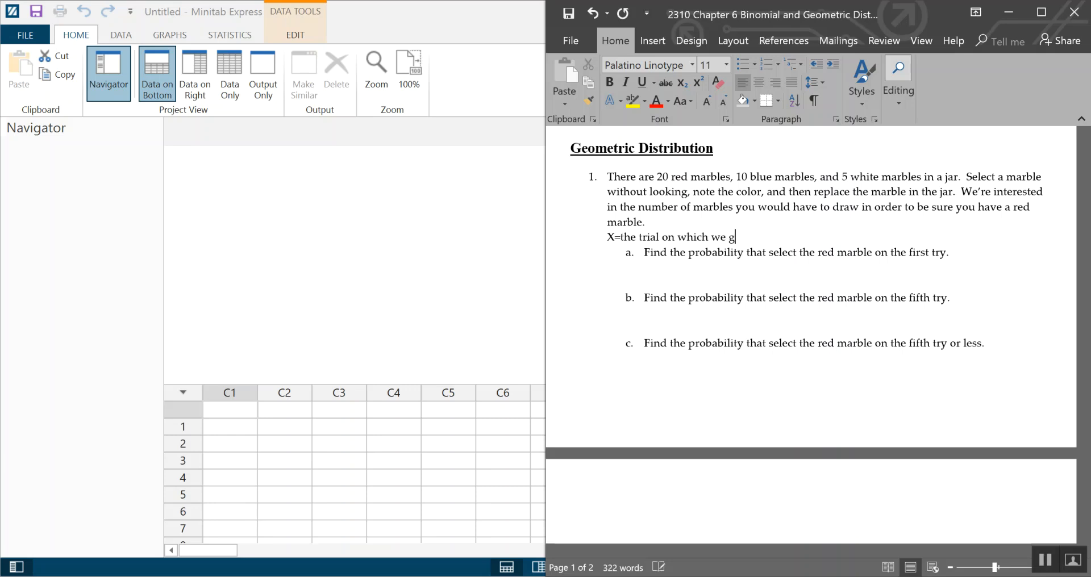
text(et our first red marble.)
key(Return)
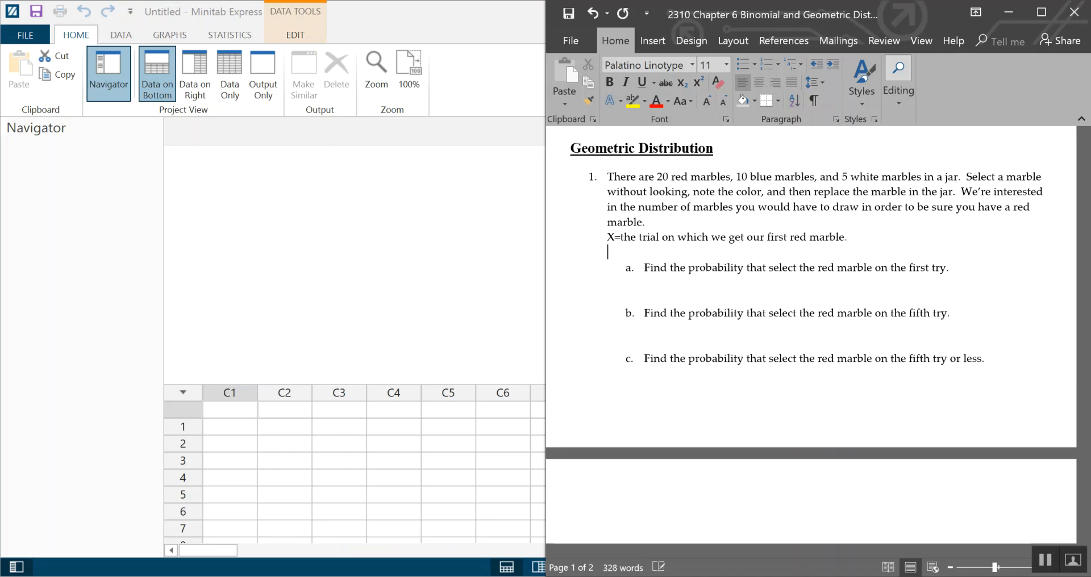
- Below the X definition, write the success probability line "p=getting a red marble= 20/35"
text(p=)
key(BackSpace)
key(BackSpace)
text(p=)
text(0.)
key(BackSpace)
key(BackSpace)
text(getting ar)
key(BackSpace)
text(red marble)
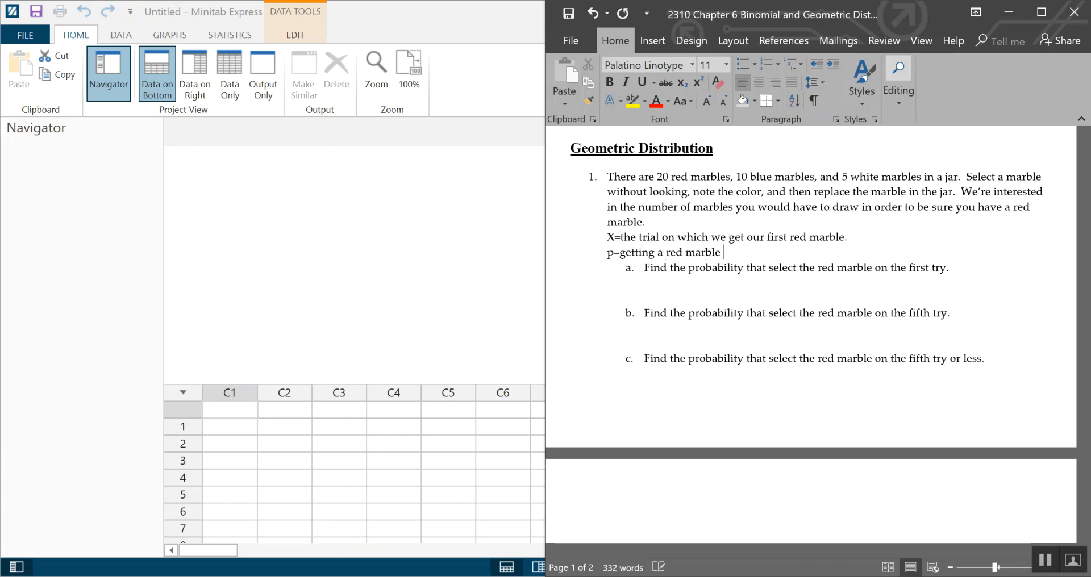
key(BackSpace)
text(= 2)
key(Delete)
text(20/35)
- Color the X and p definition lines red
drag(762, 252, 608, 236)
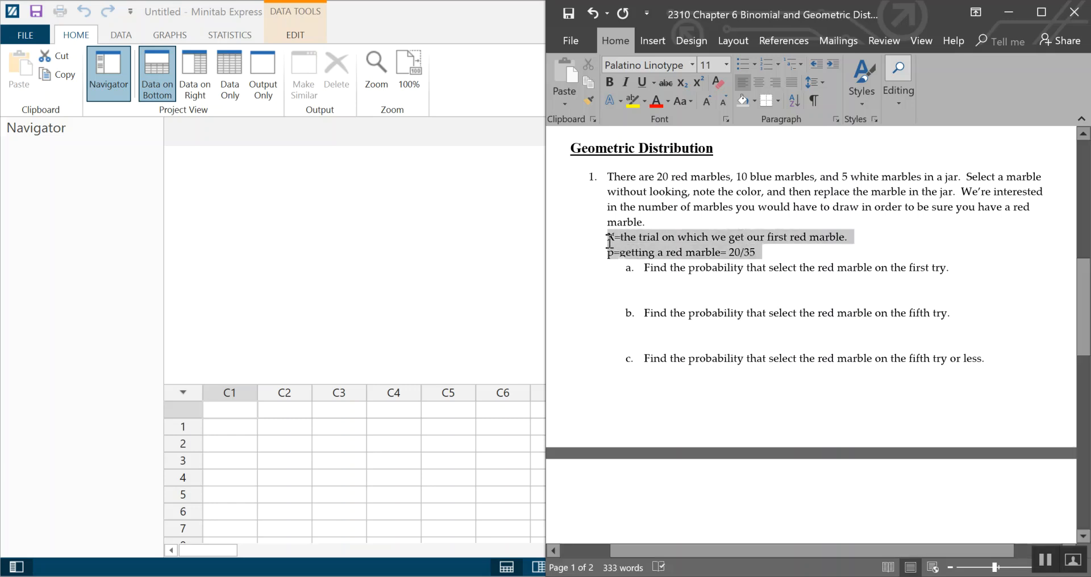
click(656, 100)
click(803, 253)
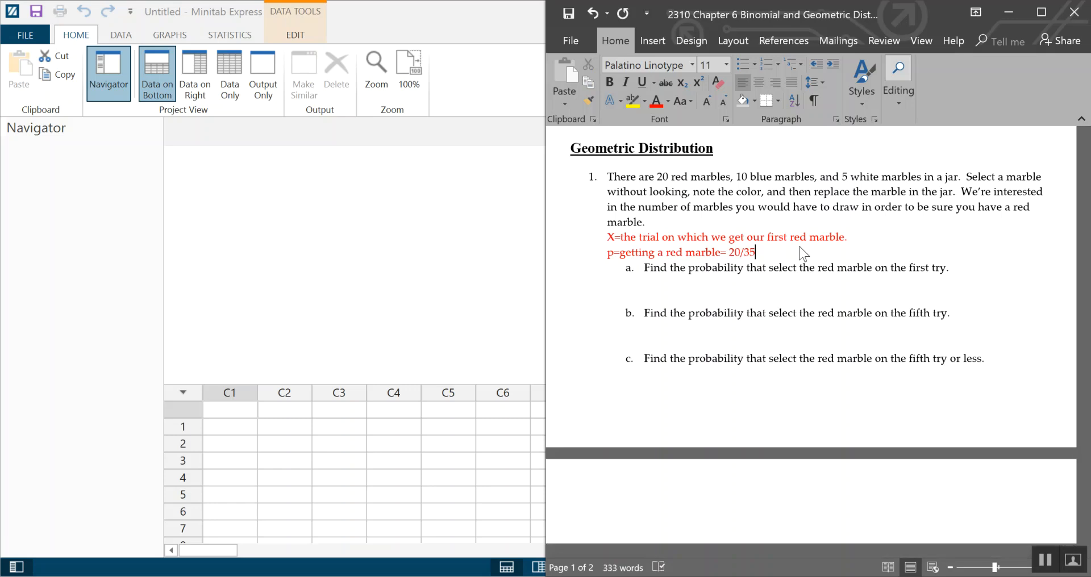
- Append the decimal equivalent "=0.57143" to the end of the p line
text(=)
text(0)
text(57)
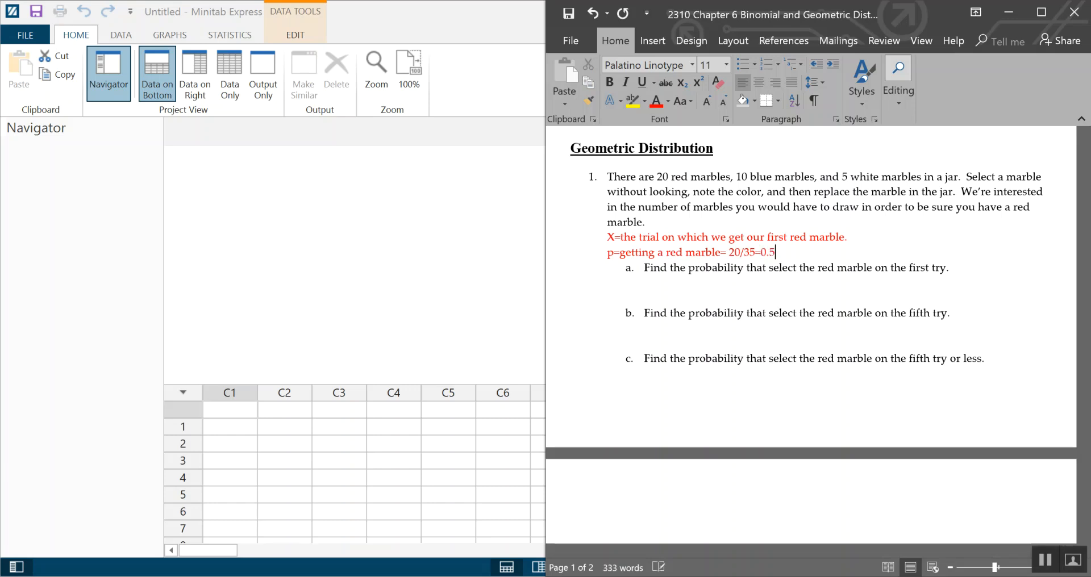
text(143)
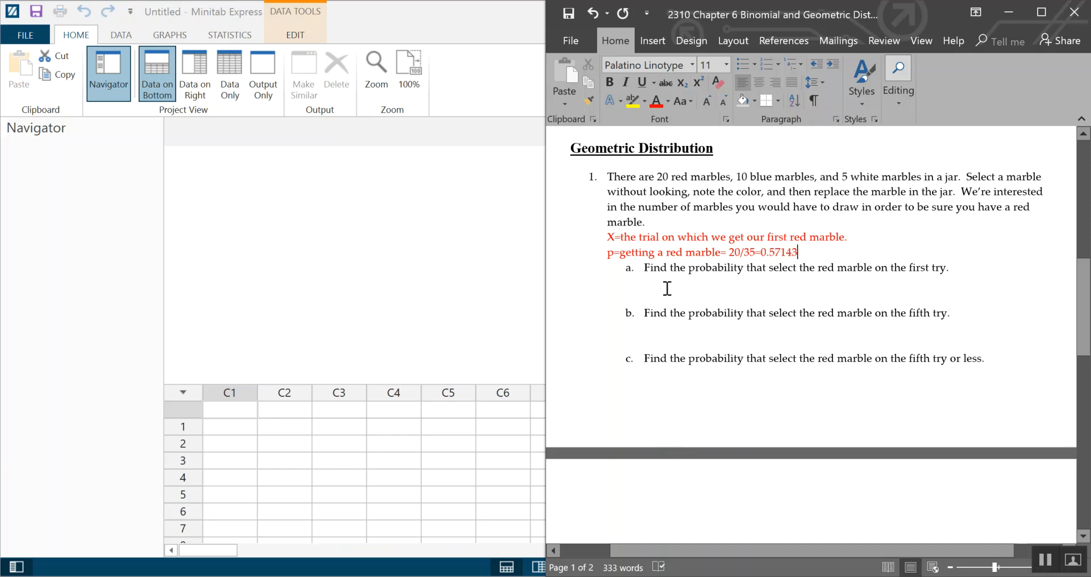
- Answer part a with "P(X=1)=20/35=0.57143" in red 16-point text and add a blank line after it
key(Down)
key(Down)
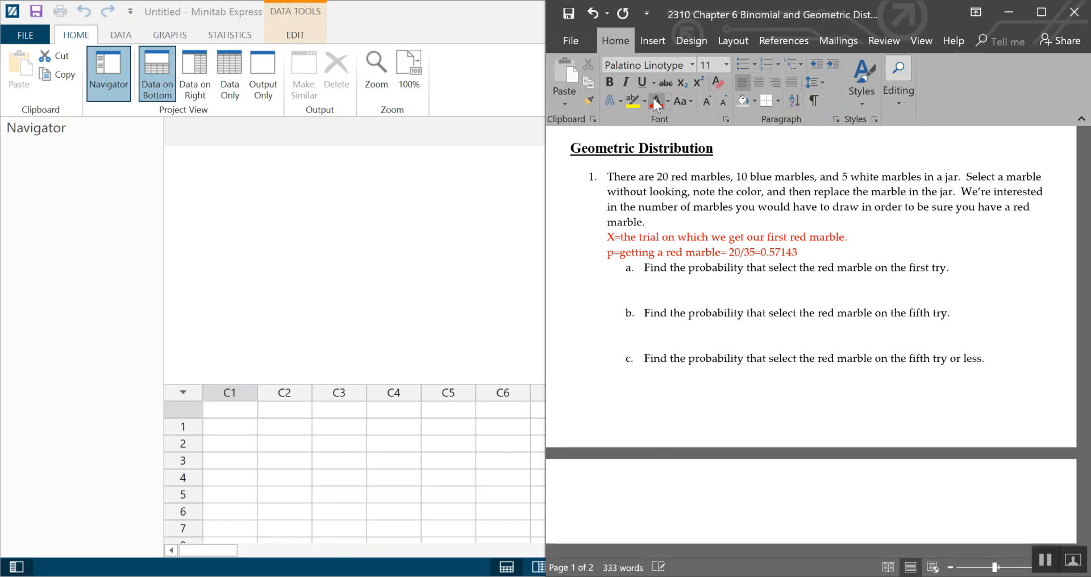
click(705, 100)
click(704, 100)
click(704, 100)
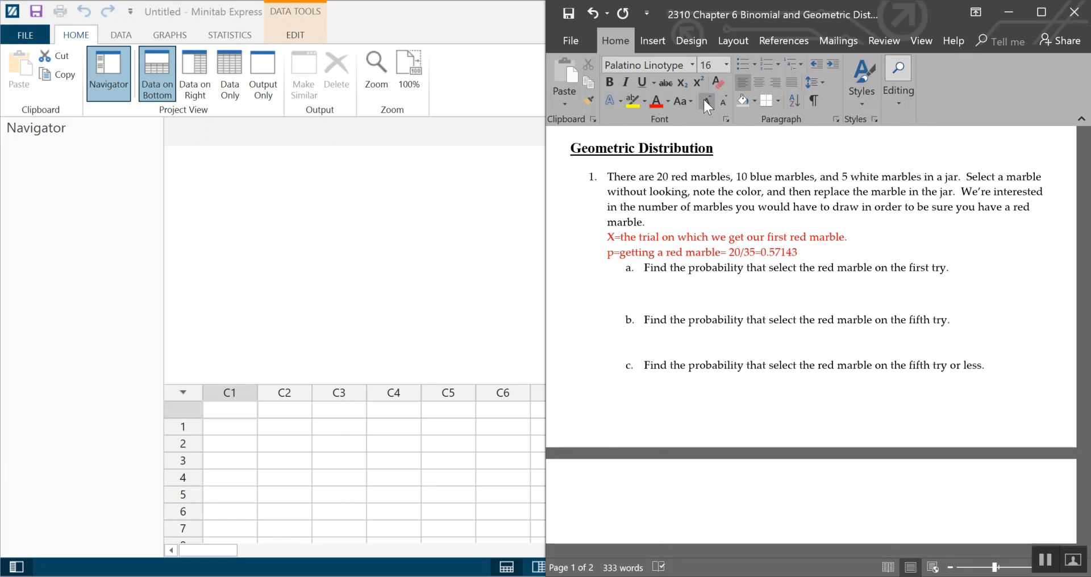
text(P(X=1)=)
text(20/)
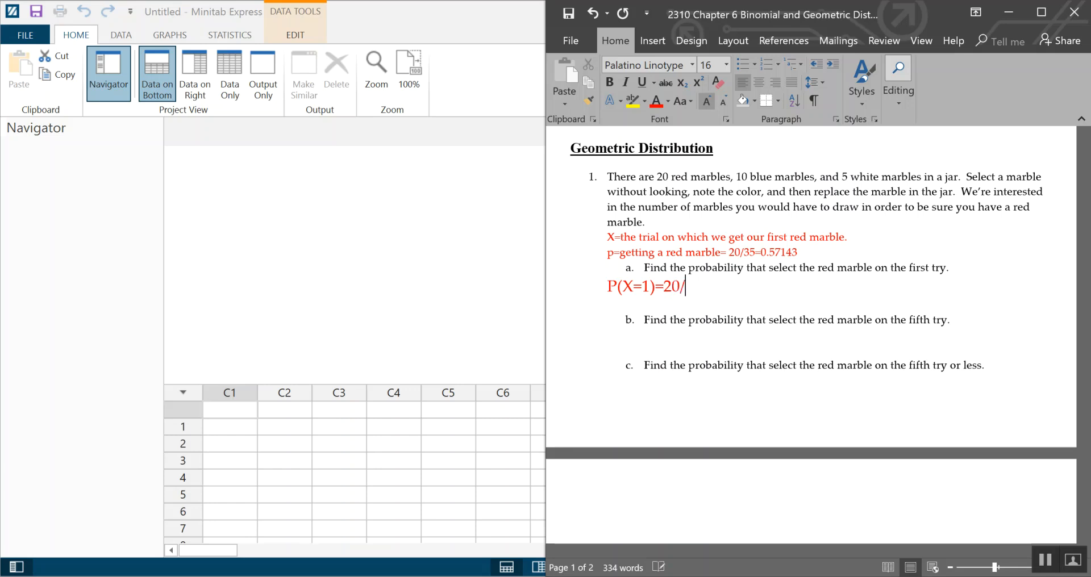
text(35=0.57143)
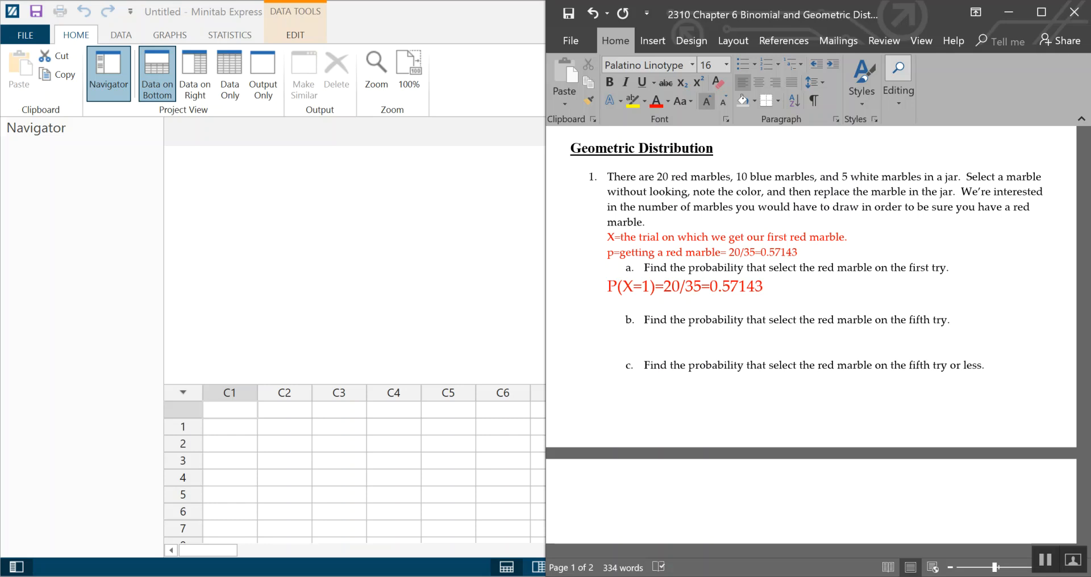
key(Return)
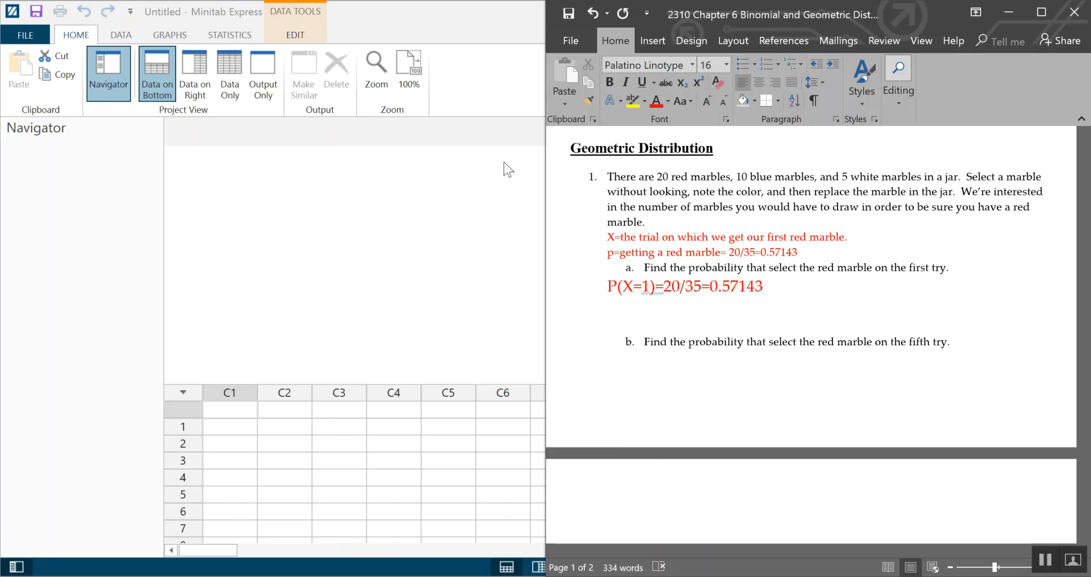
- Switch to Minitab Express and set the project view to show only the output
click(442, 244)
drag(783, 200, 548, 244)
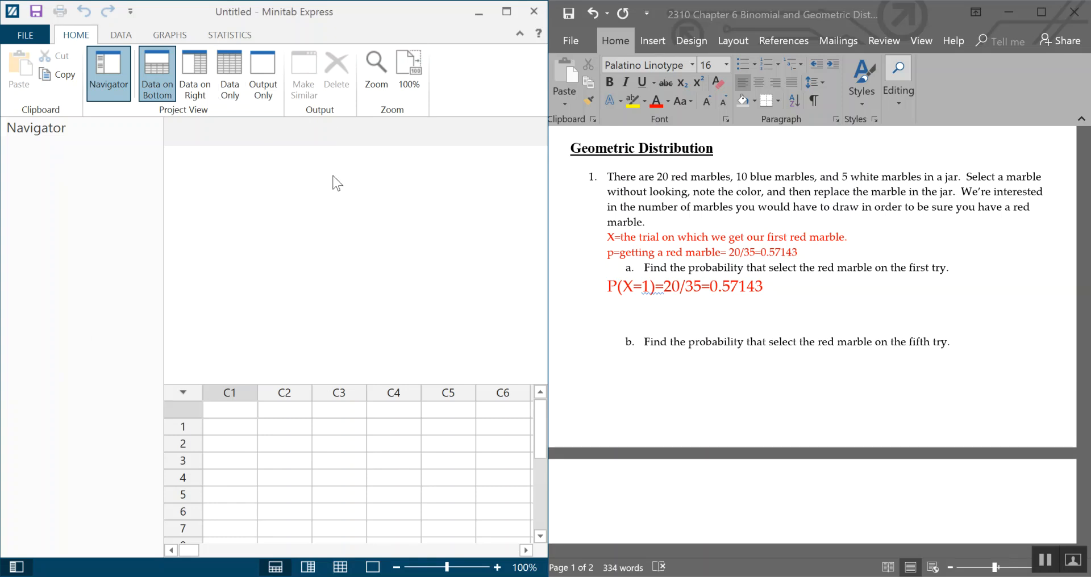
click(271, 69)
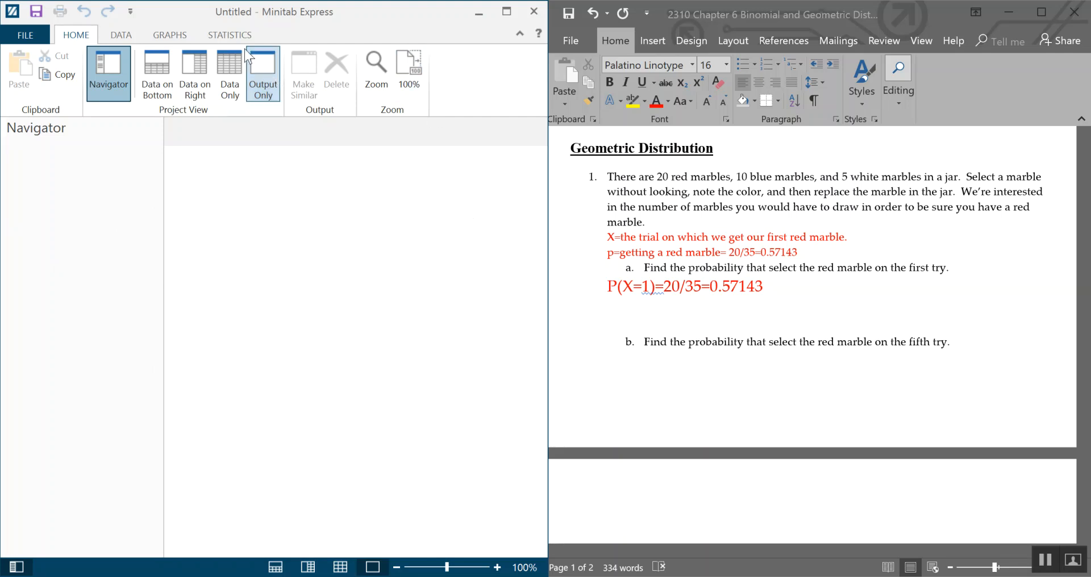
- Set up a Probability Density Function for the single value 1 with the Geometric distribution
click(232, 36)
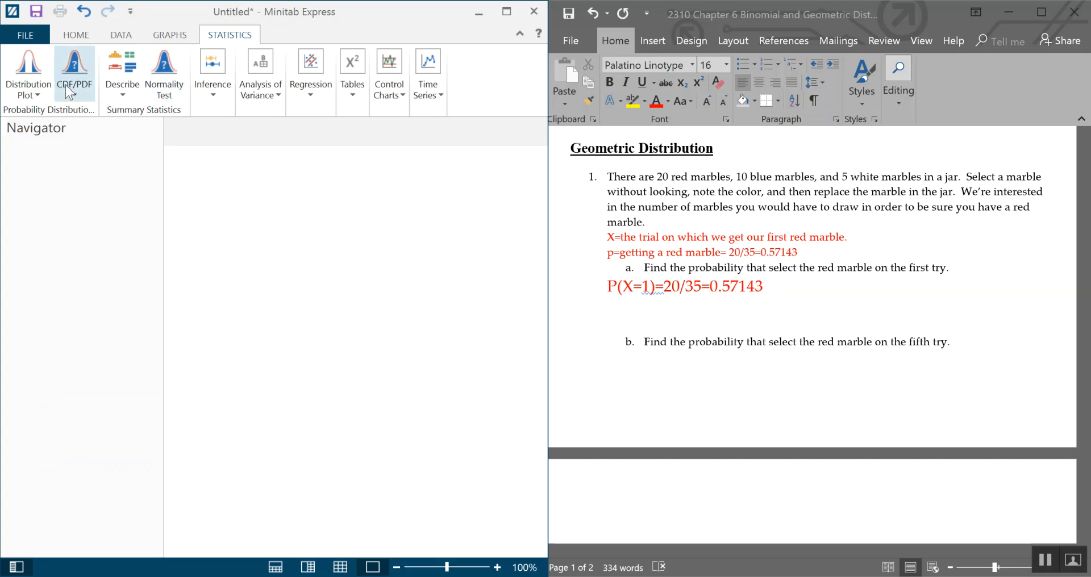
click(80, 95)
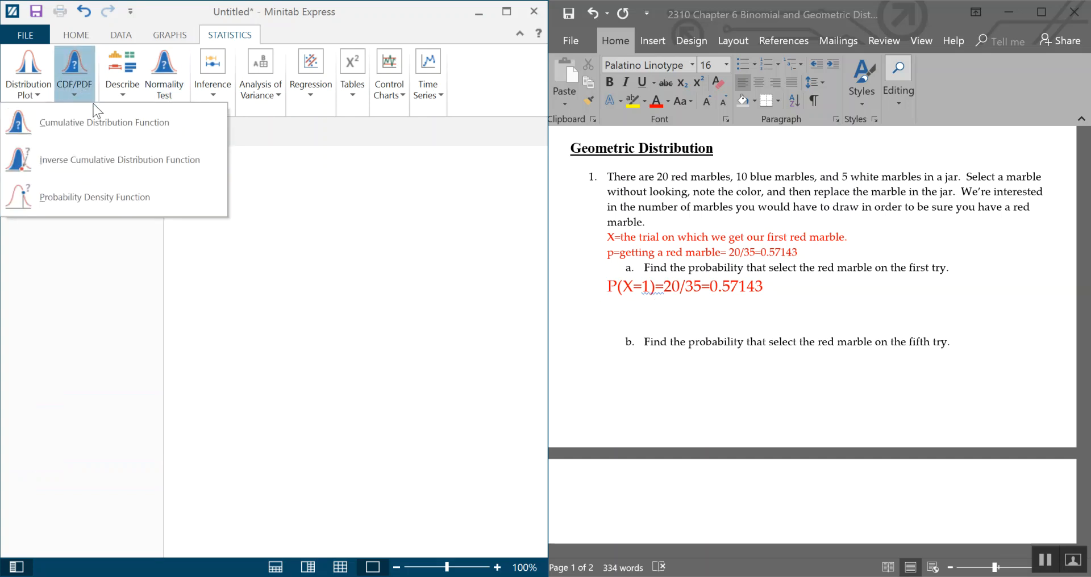
click(105, 203)
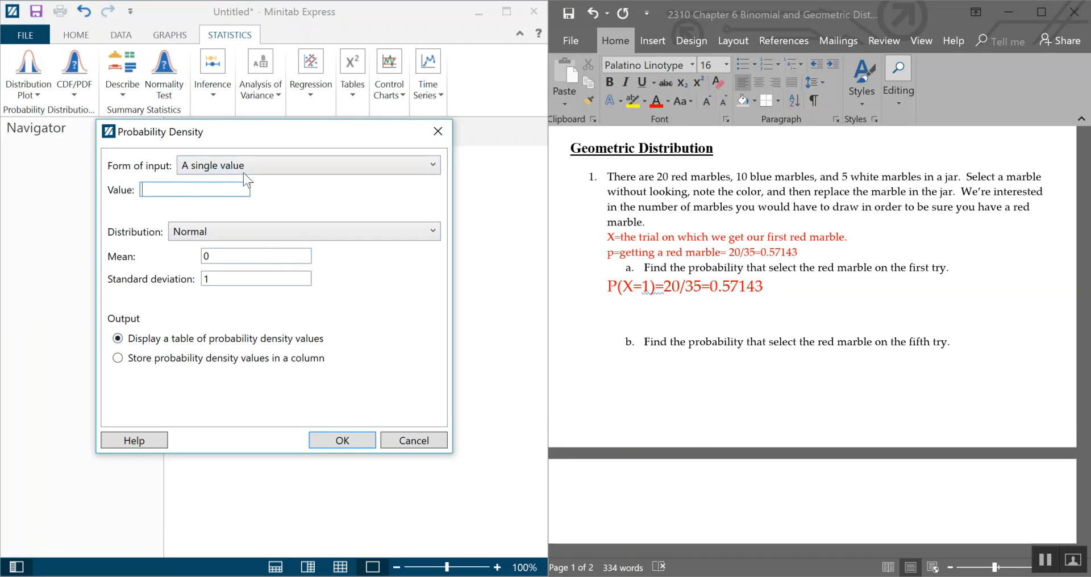
click(270, 166)
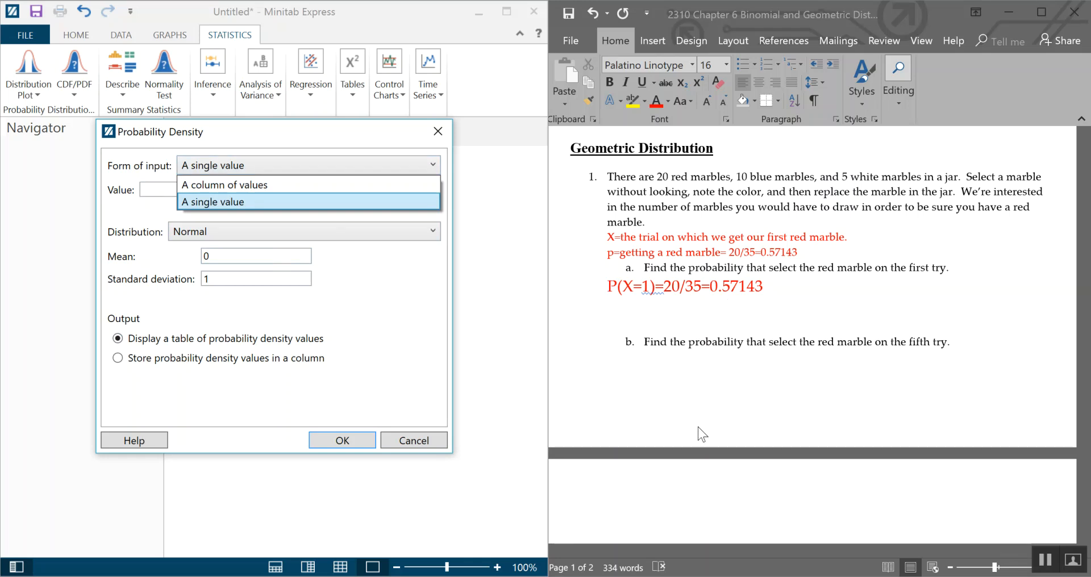
click(244, 202)
click(208, 191)
text(1)
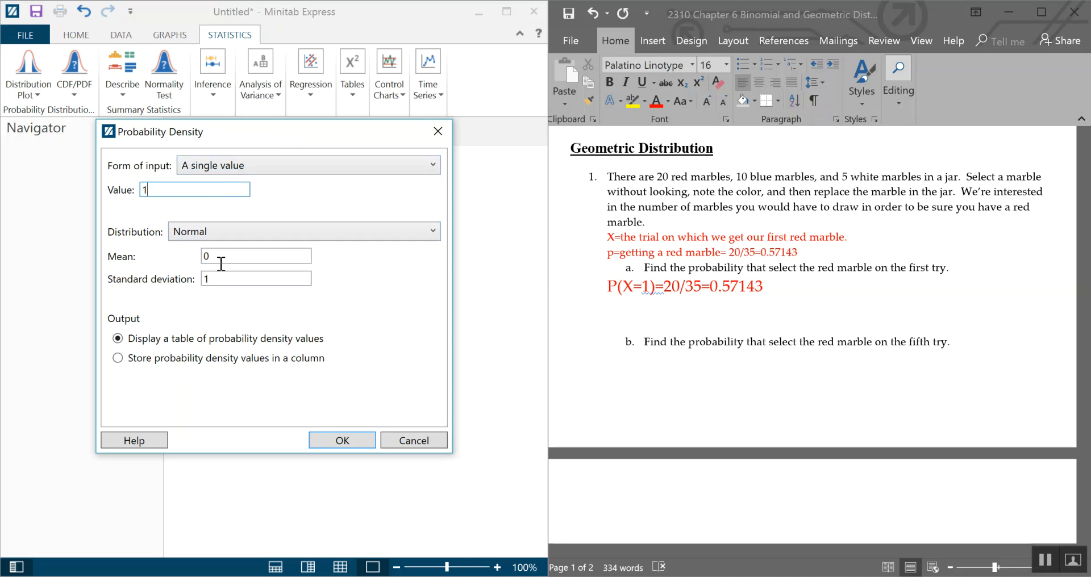
click(245, 233)
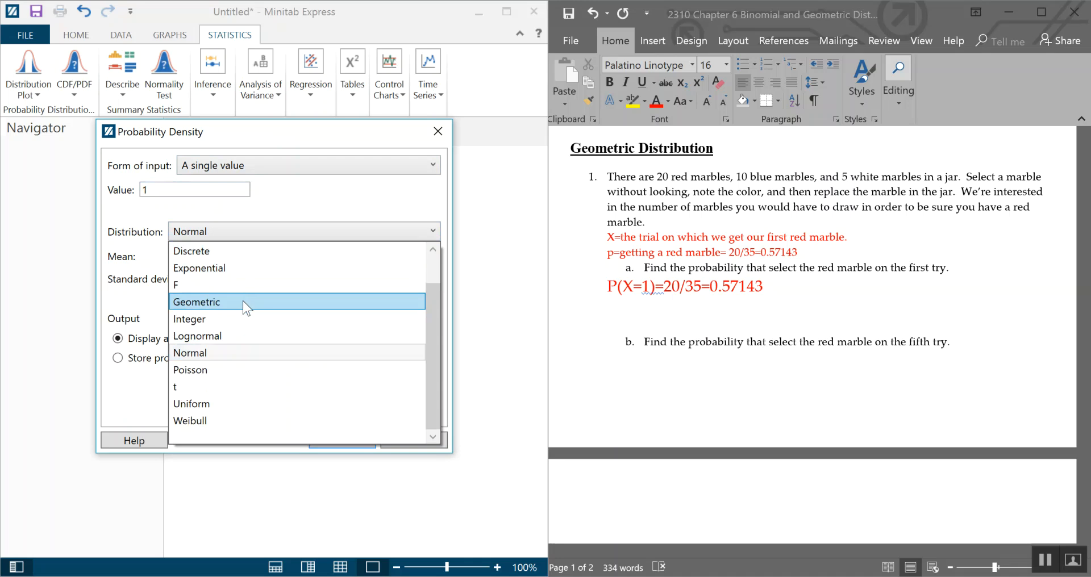
click(192, 305)
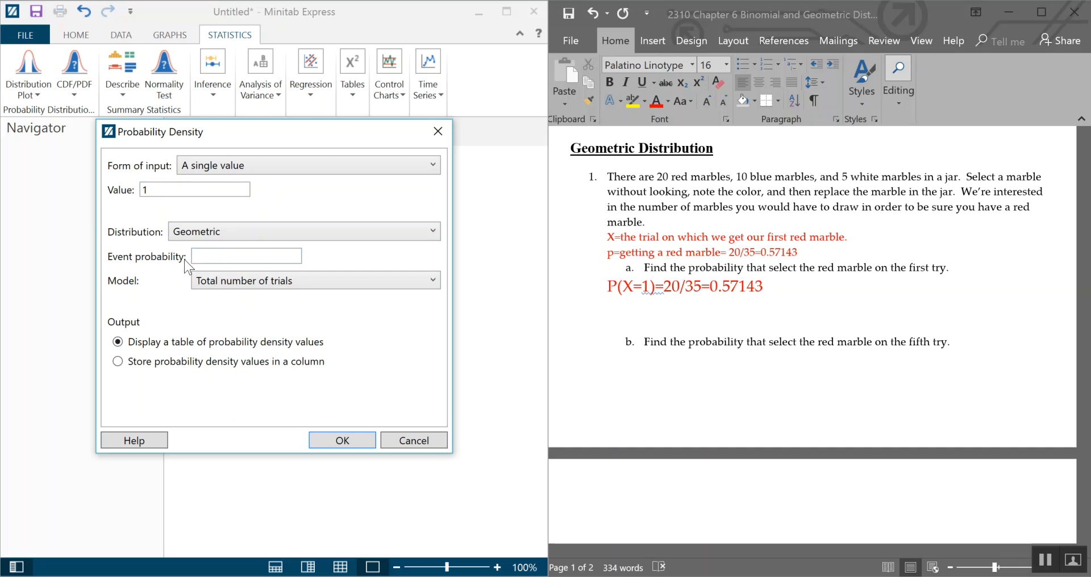
- Set the event probability to 0.57143 and compute the probability density
click(211, 255)
text(5.57143)
key(Left)
key(Left)
key(Left)
key(Left)
key(BackSpace)
text(0)
click(348, 442)
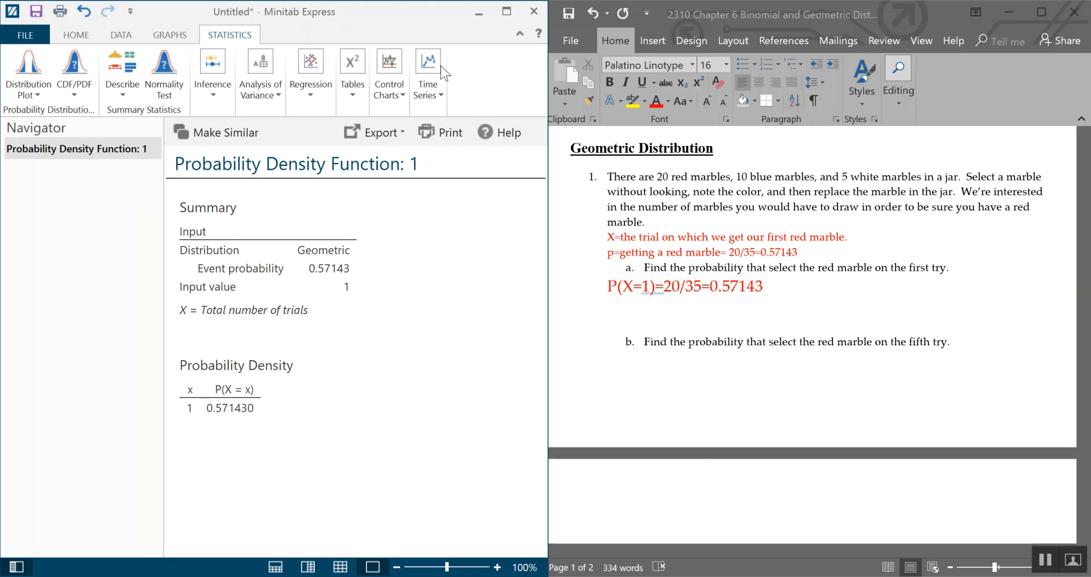
click(87, 99)
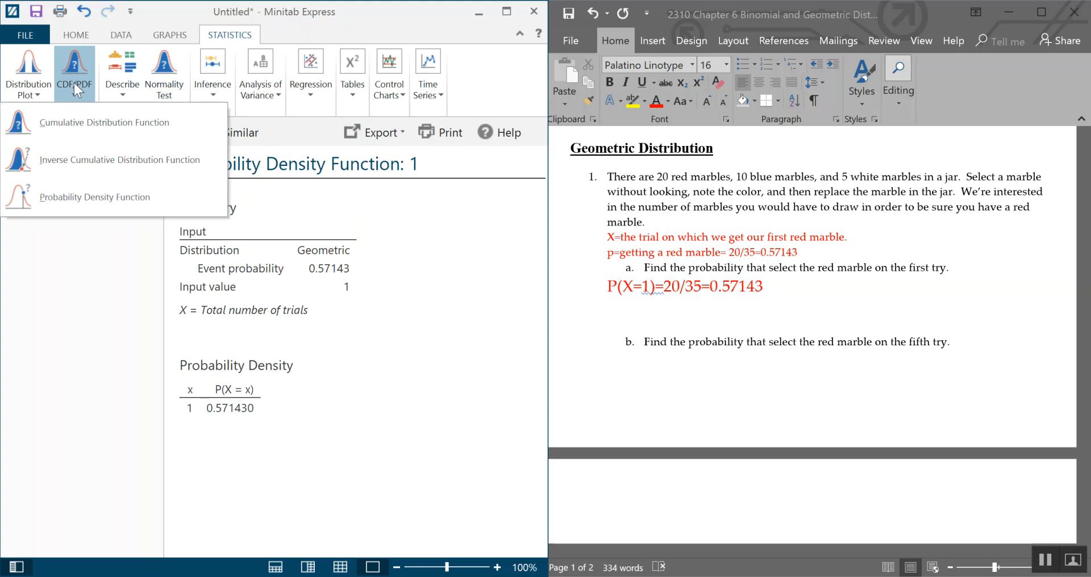
click(74, 80)
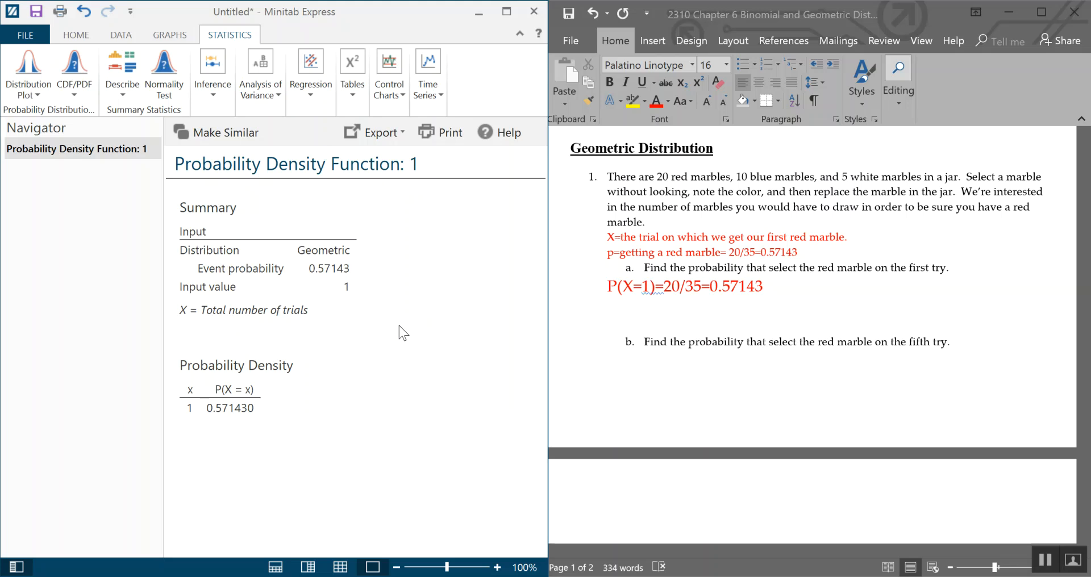
- Switch to Word and start the part b answer with "P(X=5)=" in red 16-point text
click(653, 357)
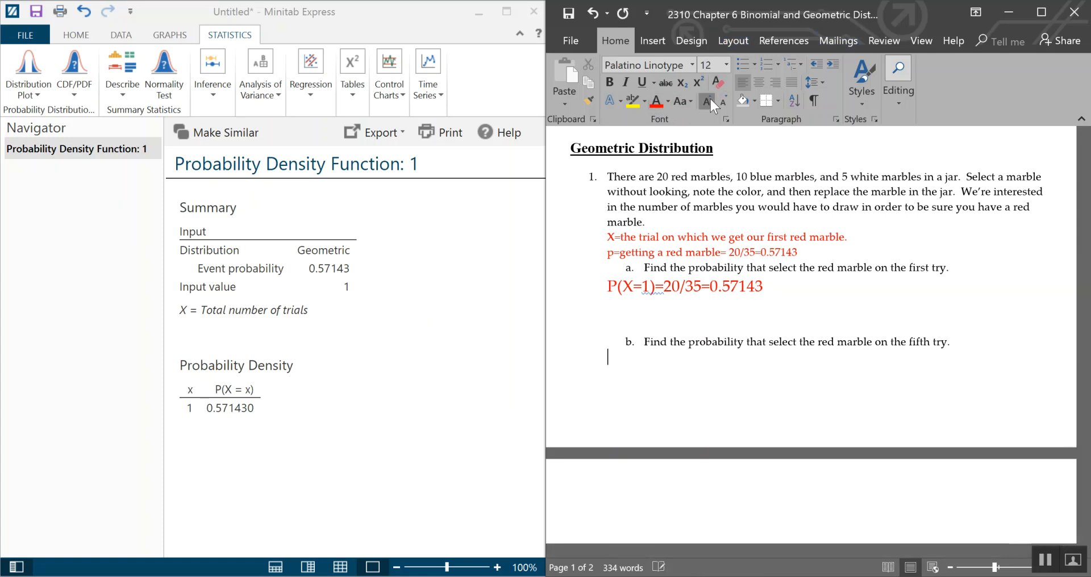
text(P(X=)
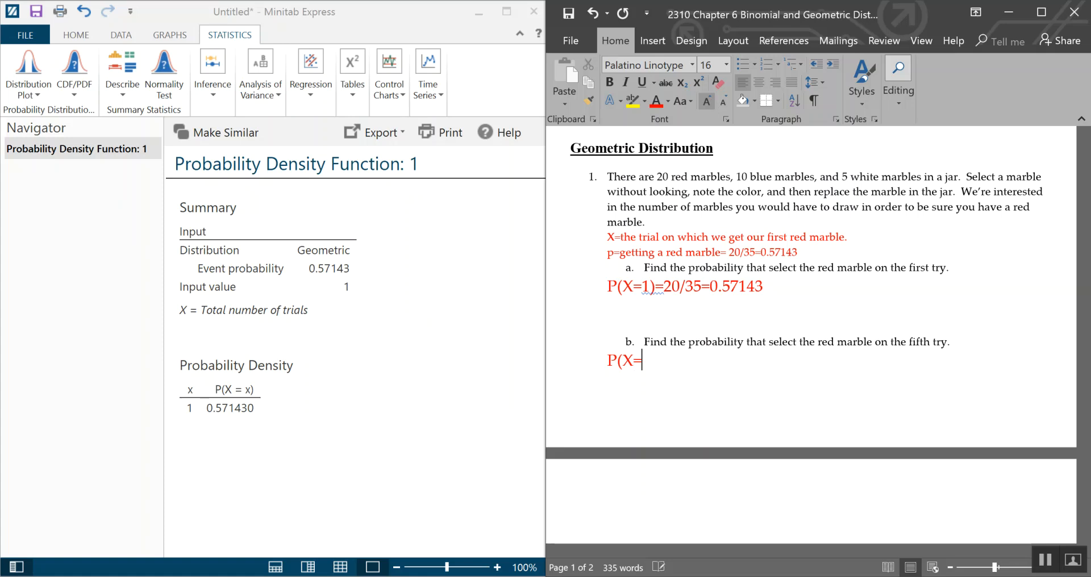
text(5)=)
- Switch to Minitab Express and make a similar geometric probability density output with the value 5
click(198, 138)
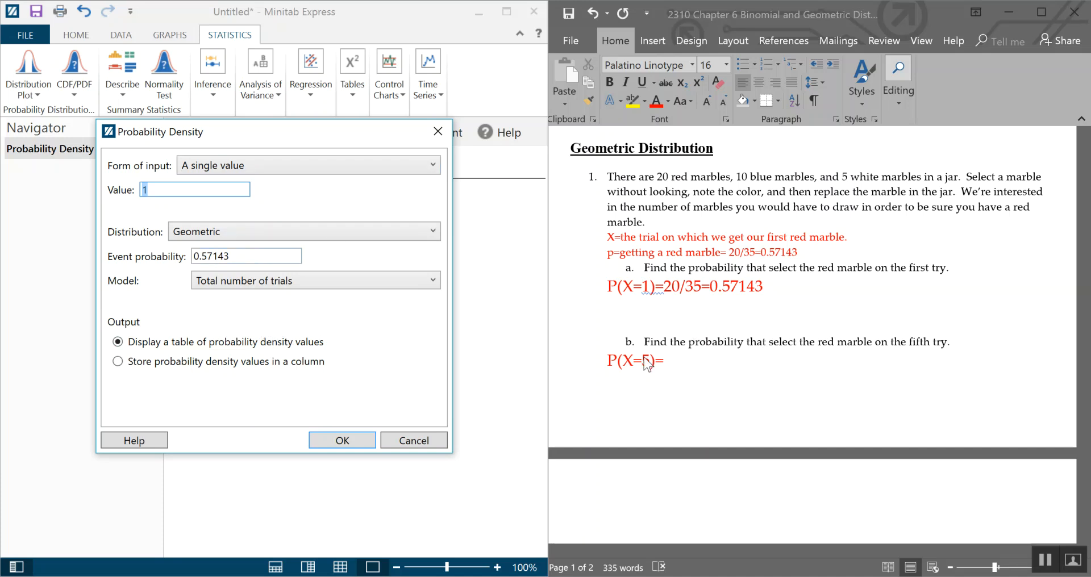
click(204, 190)
key(BackSpace)
text(5)
click(330, 439)
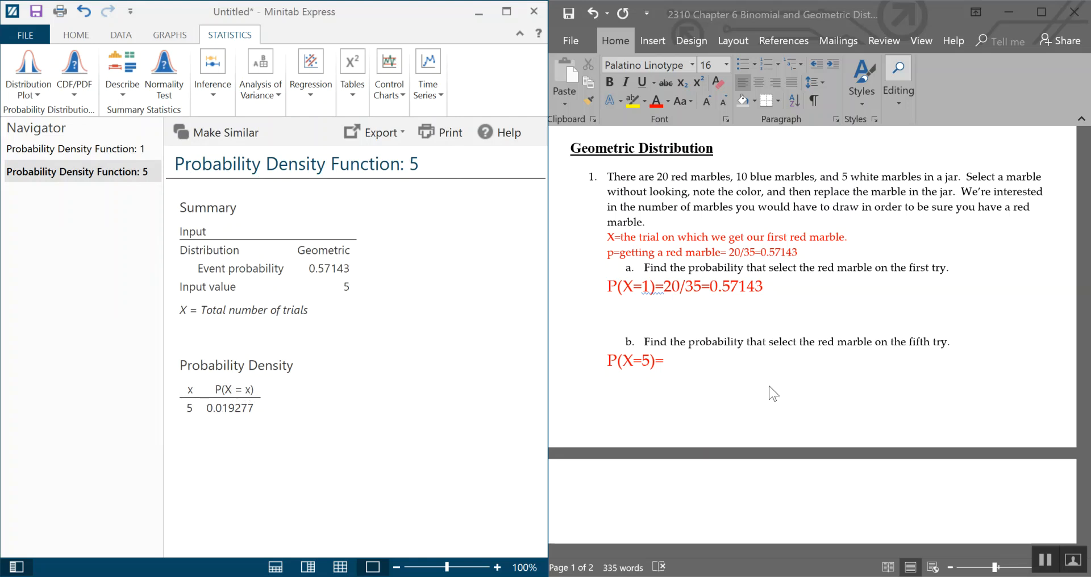
- Switch to Word and complete the part b answer after "P(X=5)=" with 0.019277
click(753, 367)
text(0.)
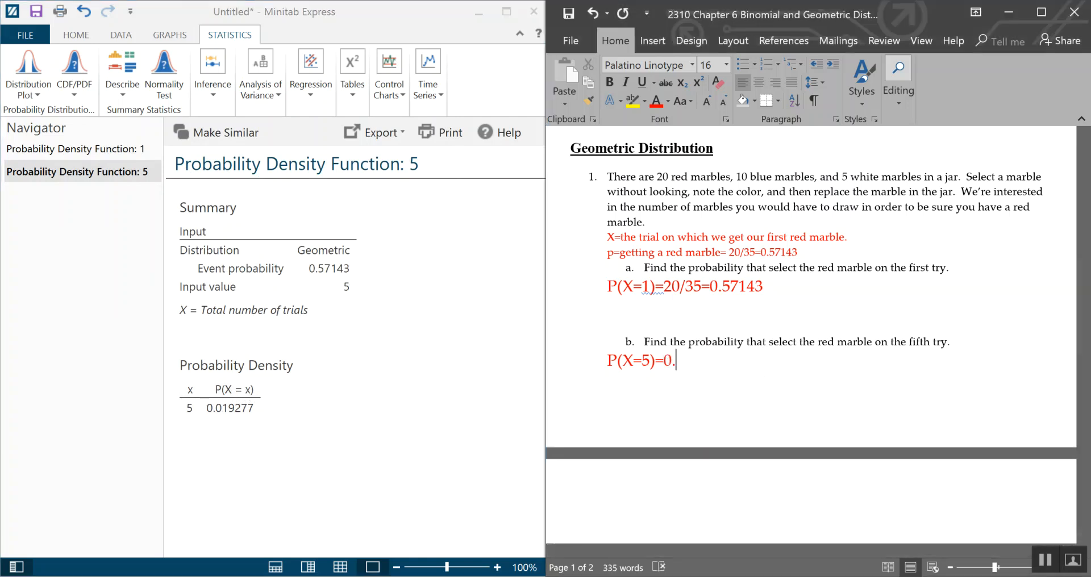
text(19)
key(BackSpace)
key(BackSpace)
text(019277)
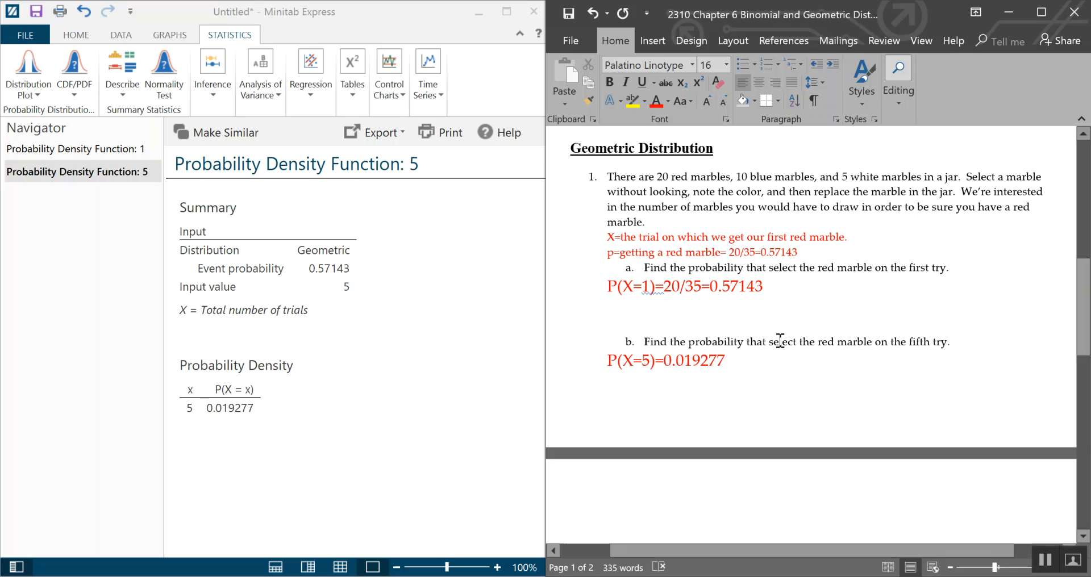
- Set the text size to 26 points on the blank line under part c of the geometric problem
scroll(861, 329, down, 2)
scroll(864, 330, down, 6)
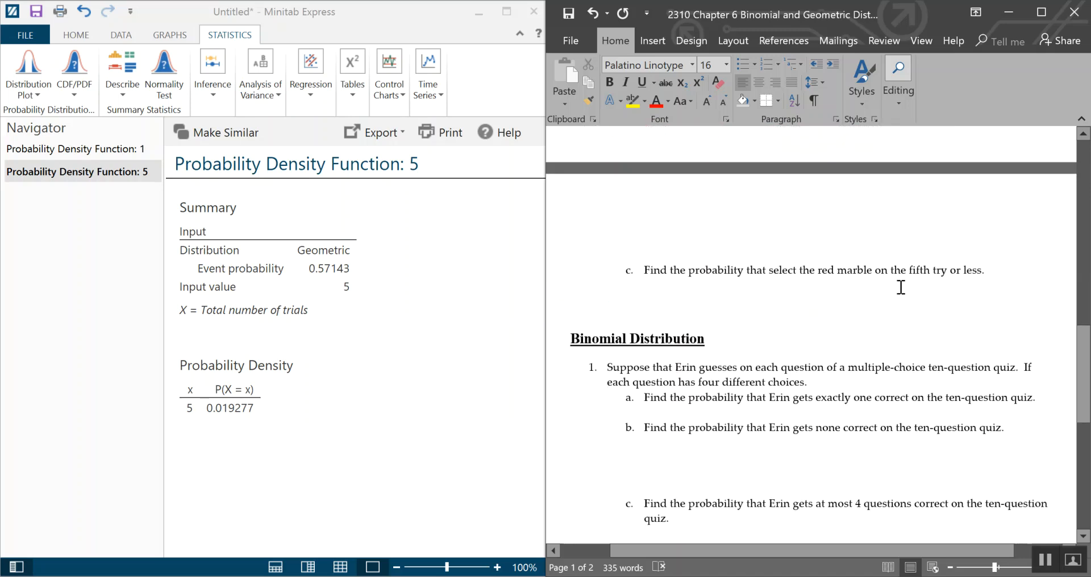
click(668, 286)
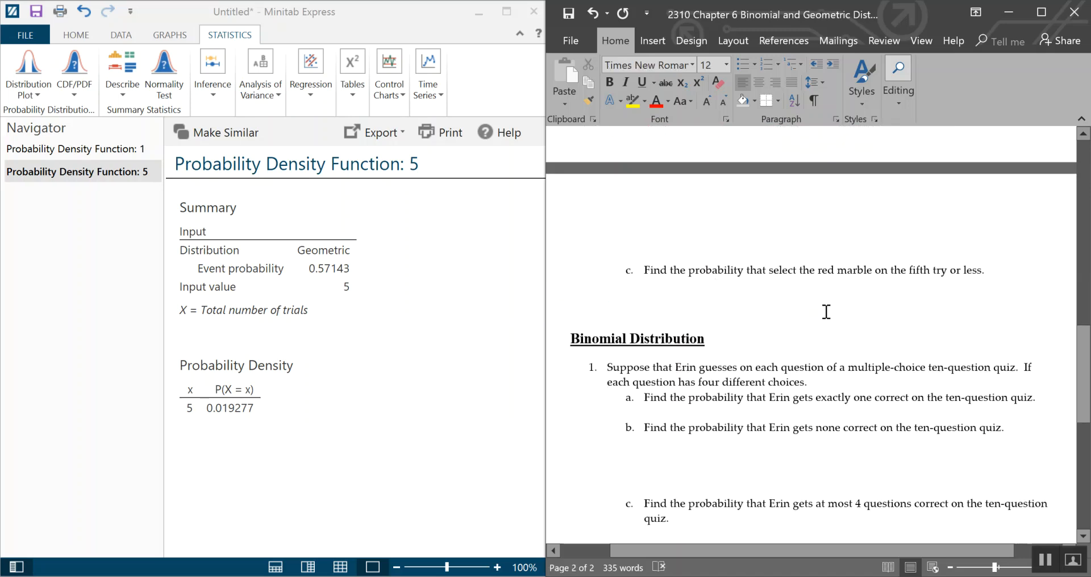
click(707, 101)
click(706, 101)
click(706, 102)
click(706, 101)
click(706, 101)
click(706, 101)
click(706, 101)
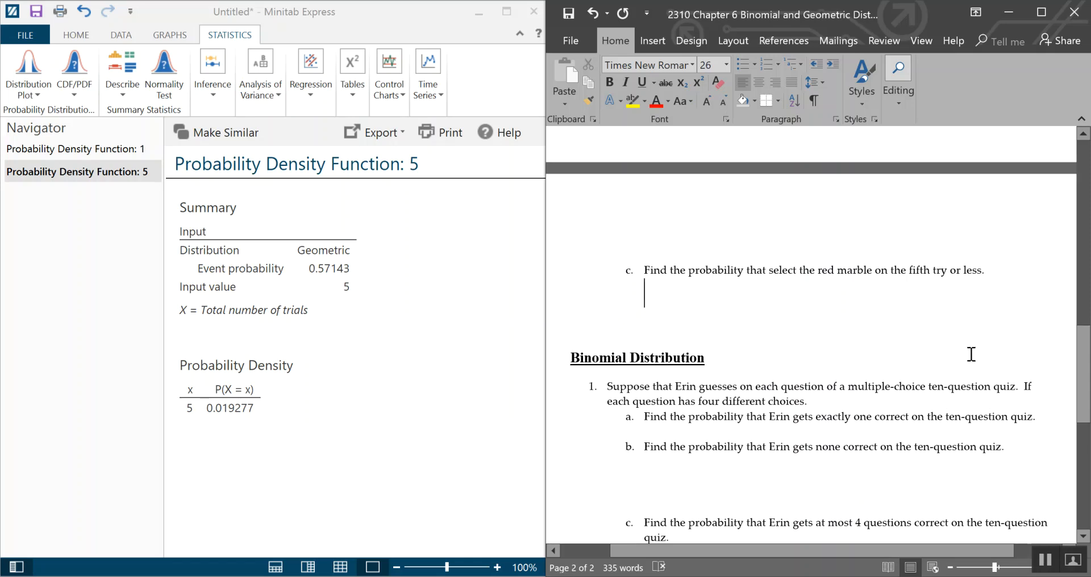
- Start the part c answer with "P(X" in red text
text(P()
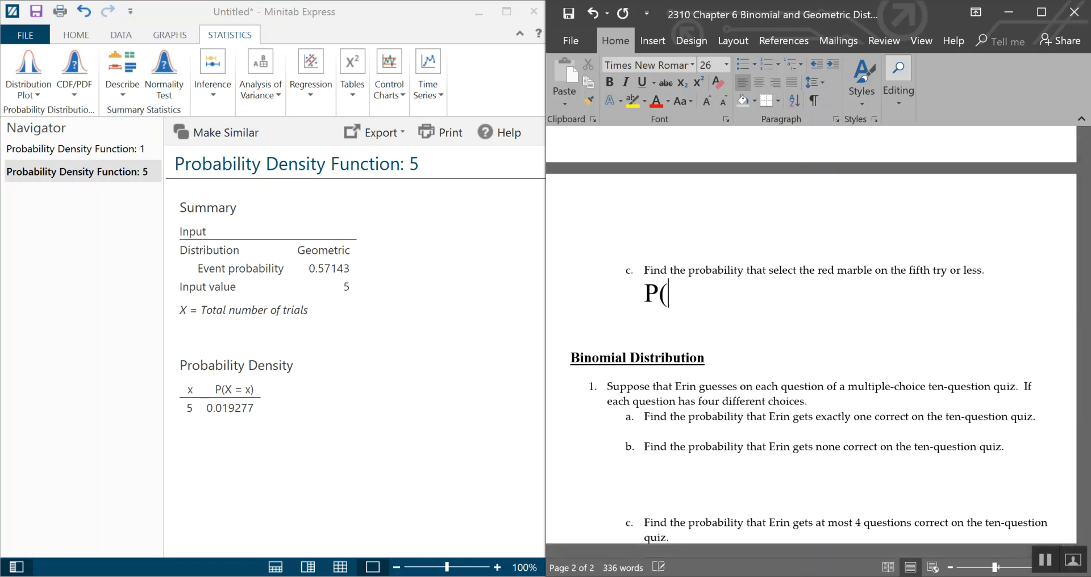
key(BackSpace)
key(BackSpace)
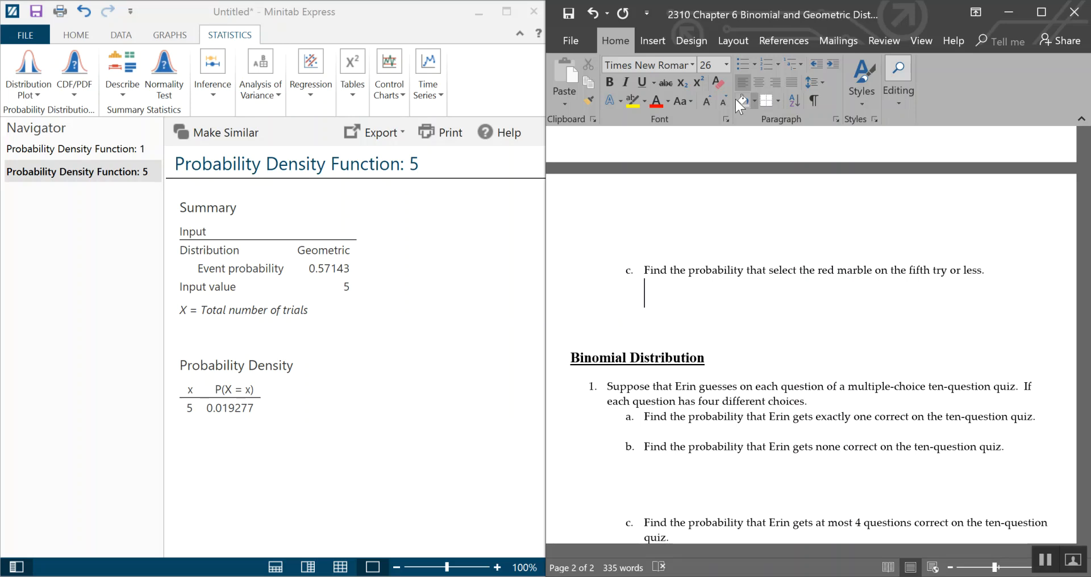
click(659, 100)
text(P(X)
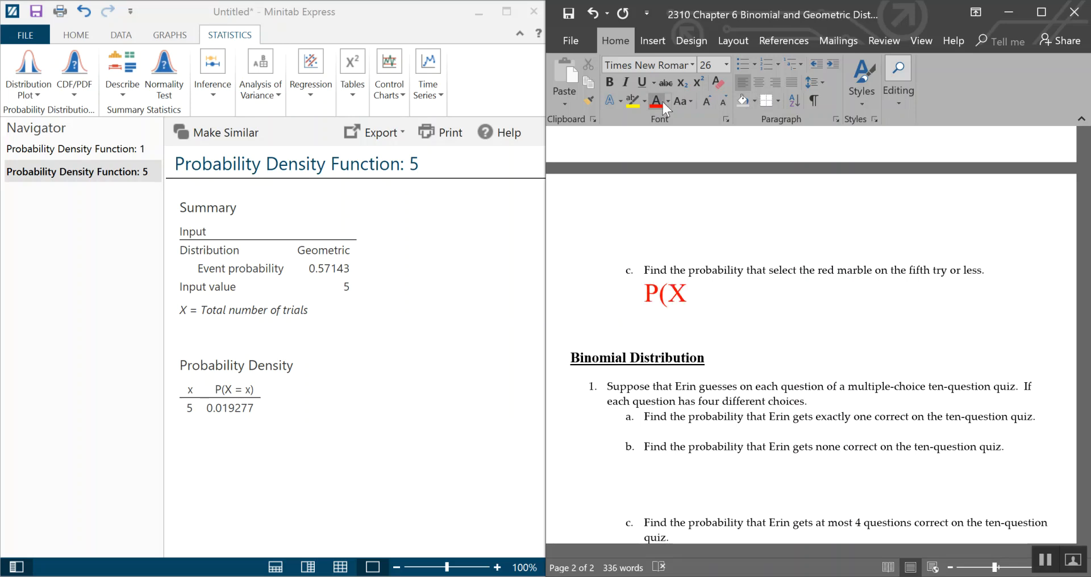
- Insert a ≤ symbol after "P(X" and complete the expression so it reads "P(X ≤ 5)=", with spaces around the symbol
click(651, 35)
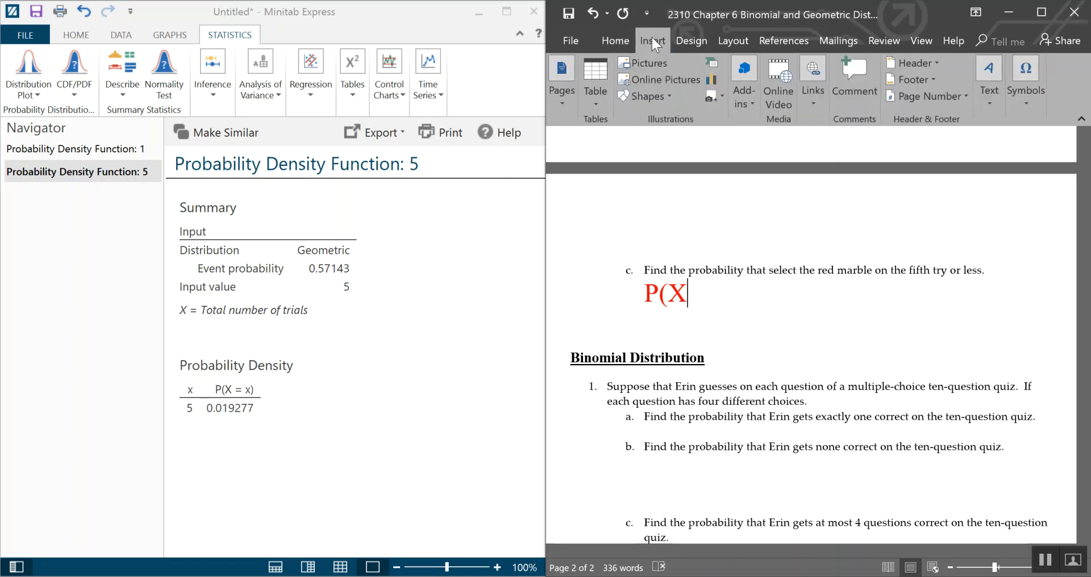
click(1021, 101)
click(1075, 191)
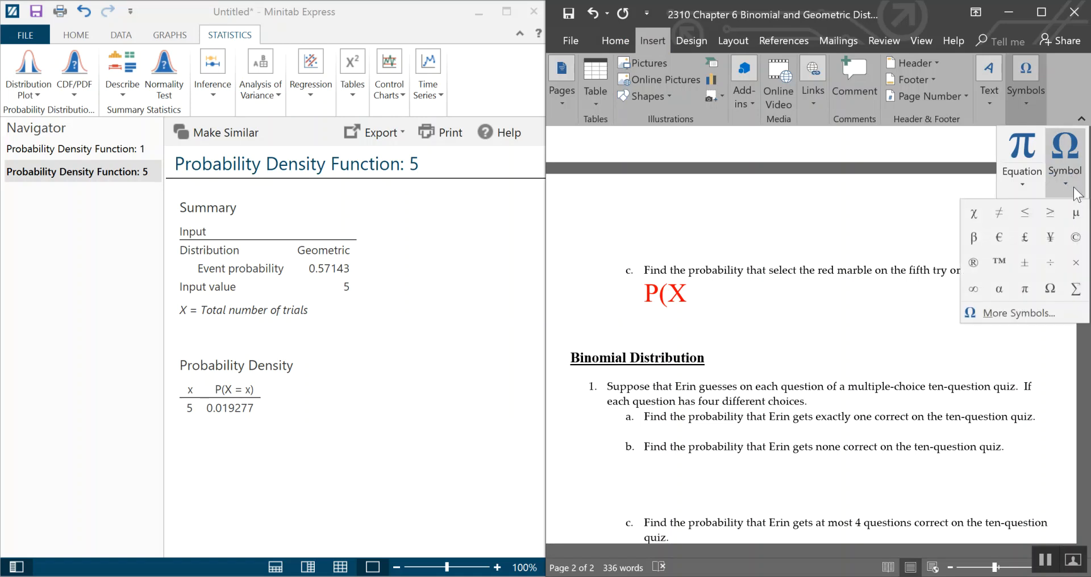
click(1025, 212)
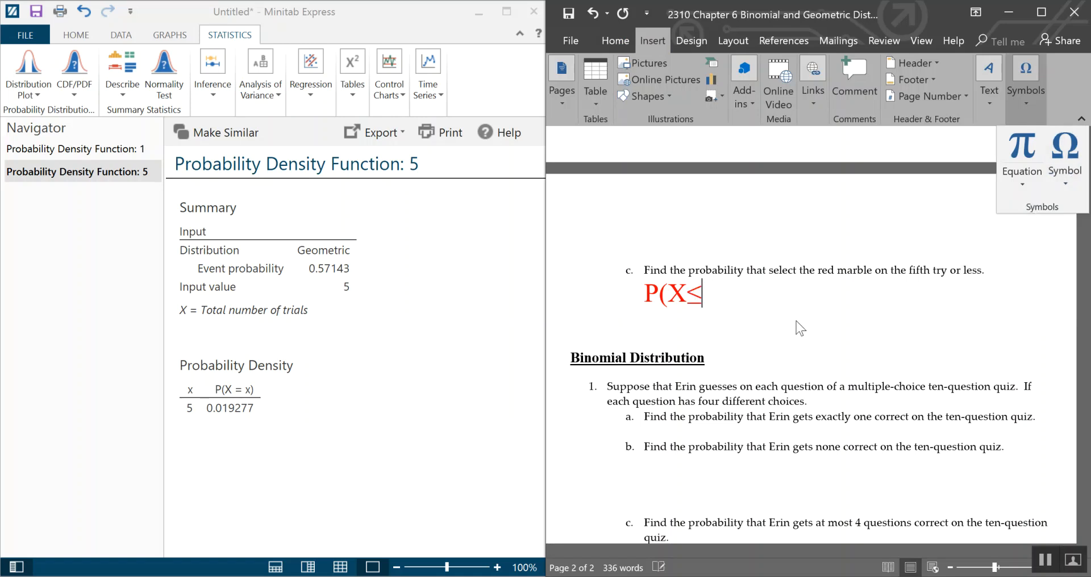
text(5)
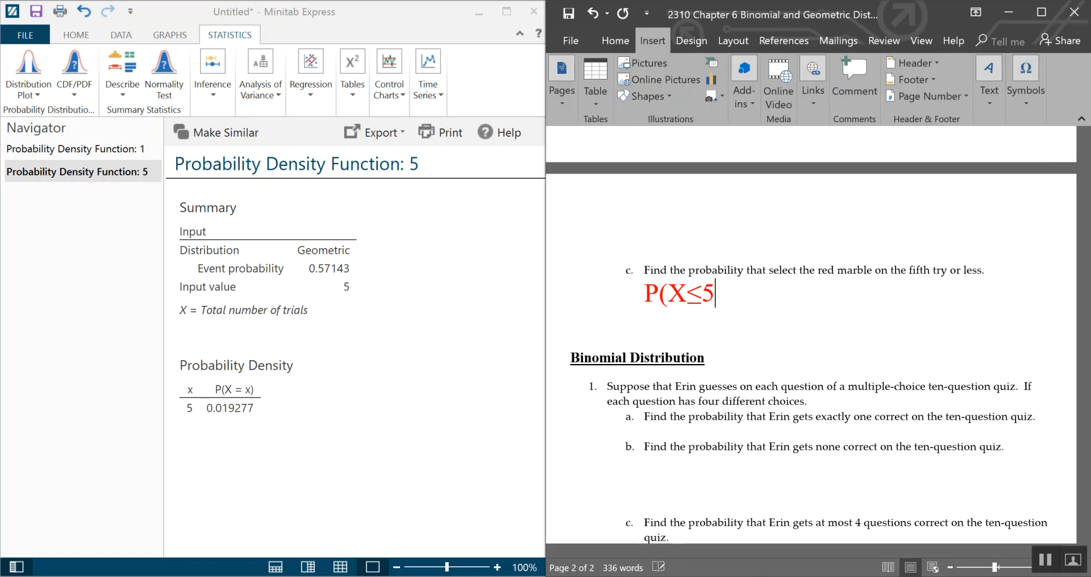
text()=)
key(Left)
key(Left)
key(Left)
key(Left)
key(Left)
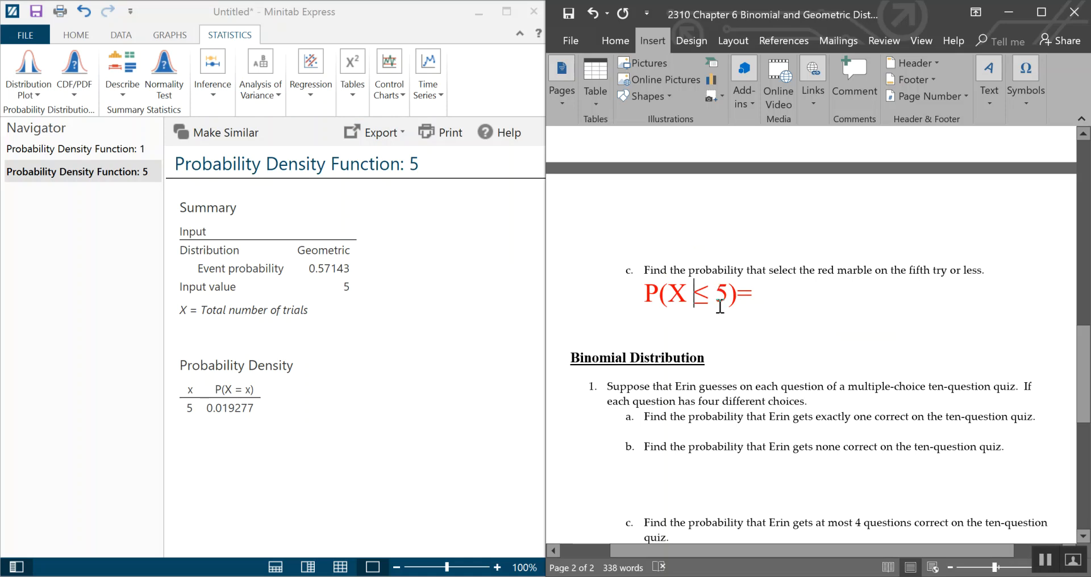
scroll(720, 307, up, 3)
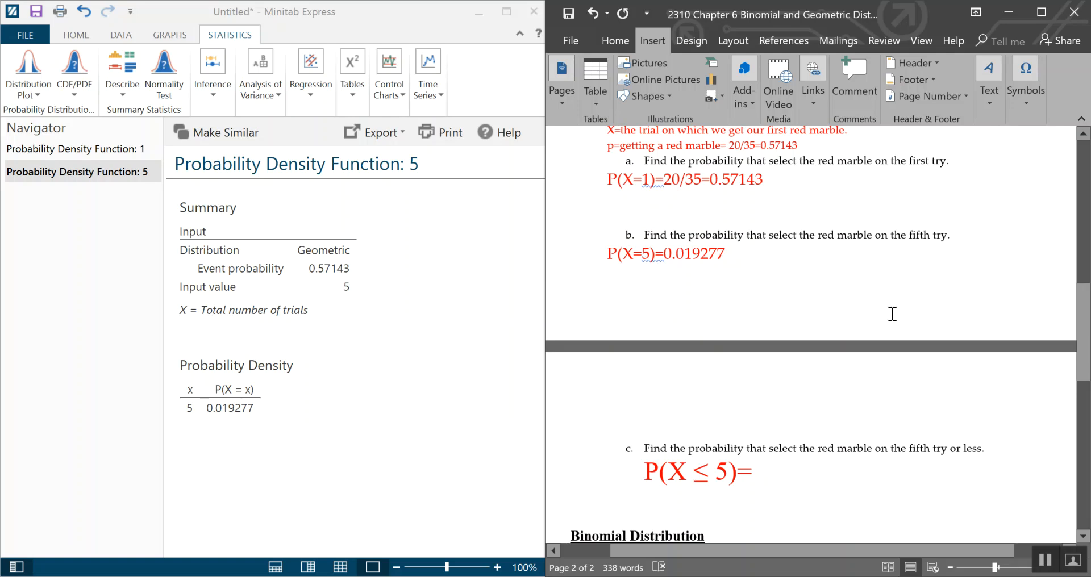
scroll(892, 314, down, 2)
click(798, 371)
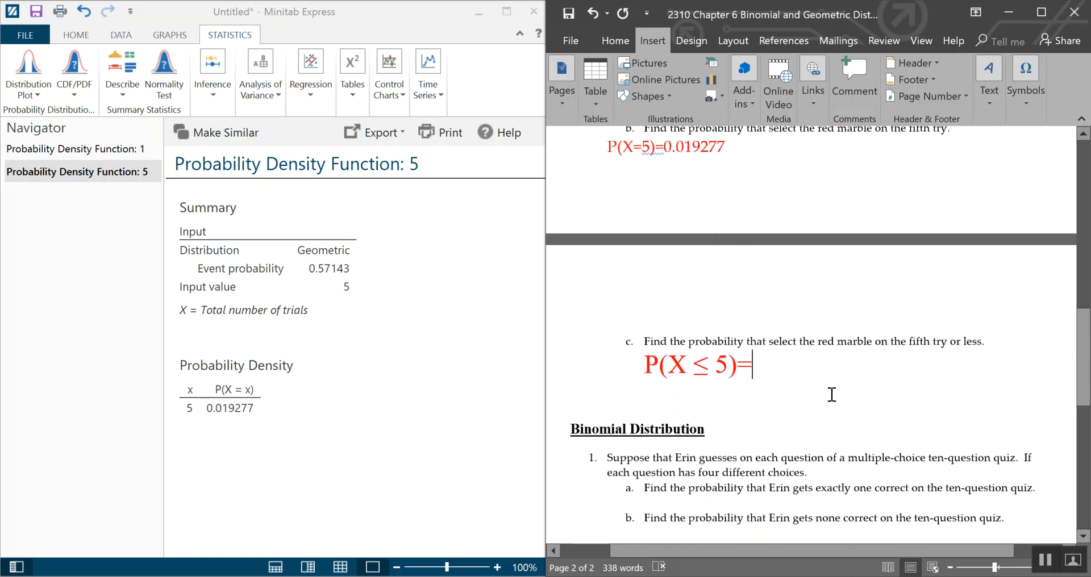
scroll(832, 394, up, 2)
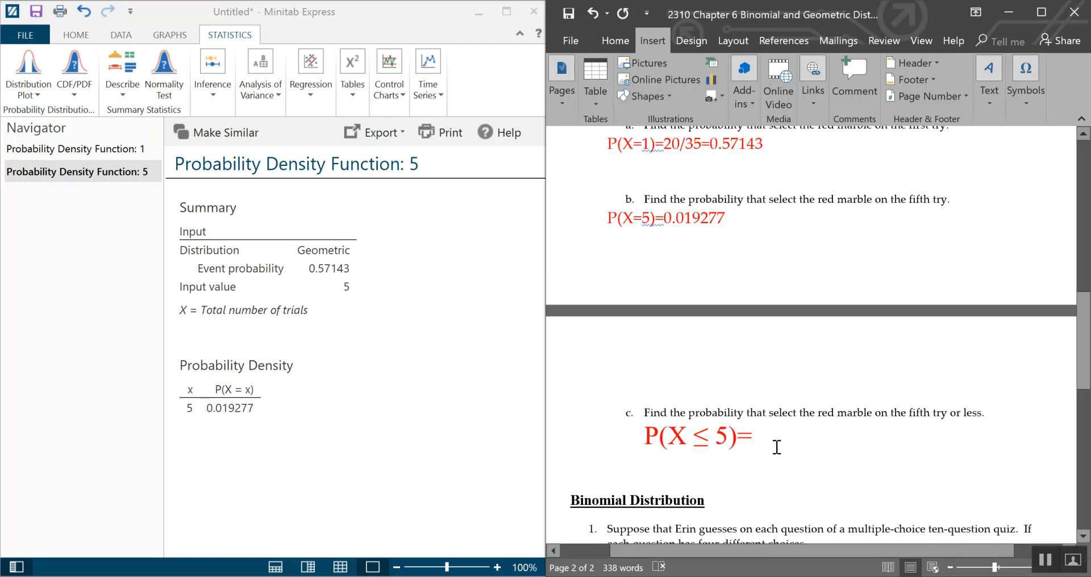
scroll(775, 445, down, 3)
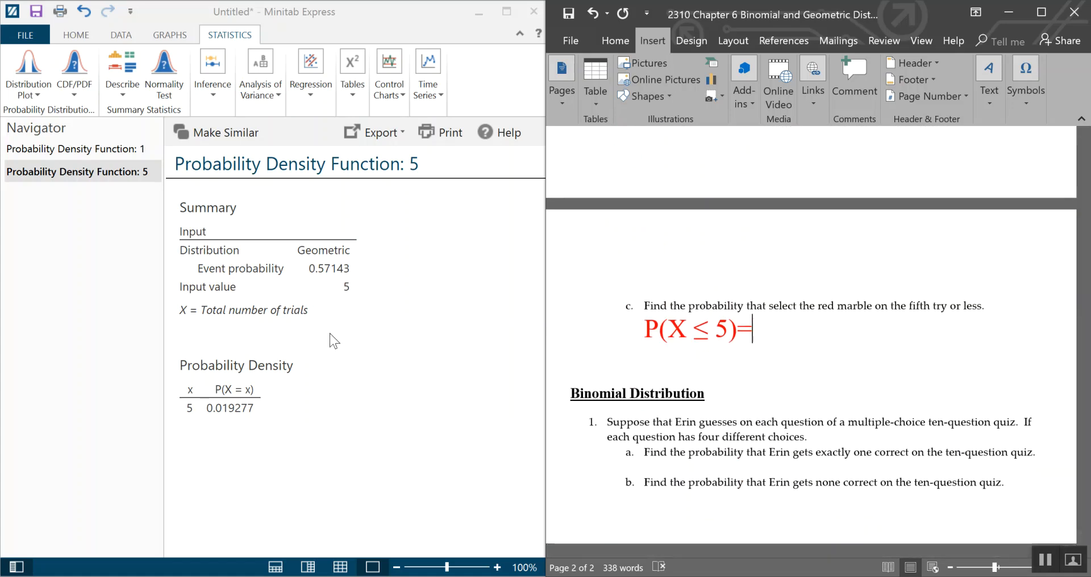
- Switch to Minitab Express and compute the geometric cumulative probability for the single value 5 with event probability 0.57143
click(73, 91)
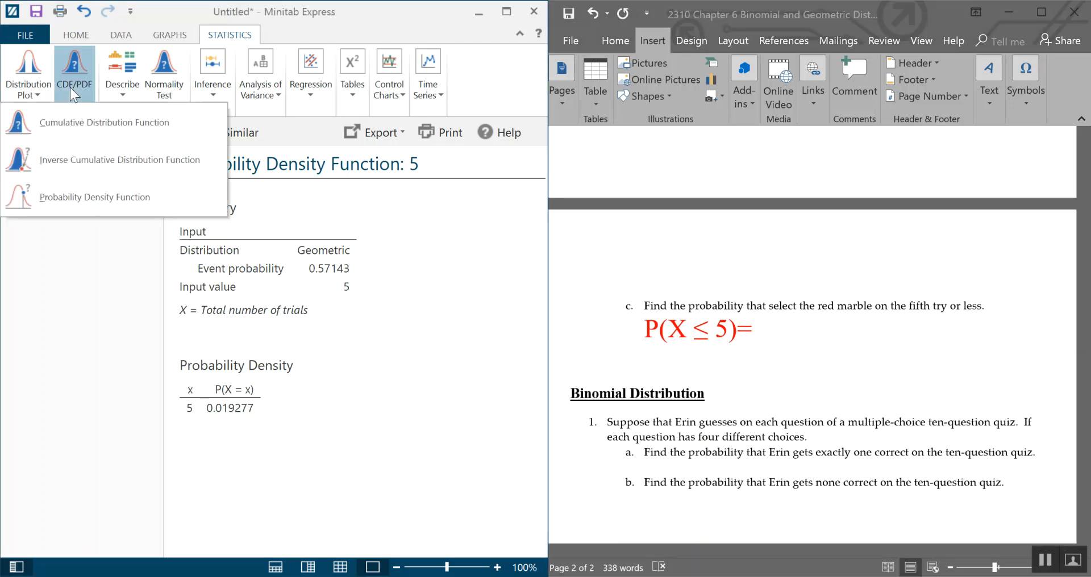
click(90, 124)
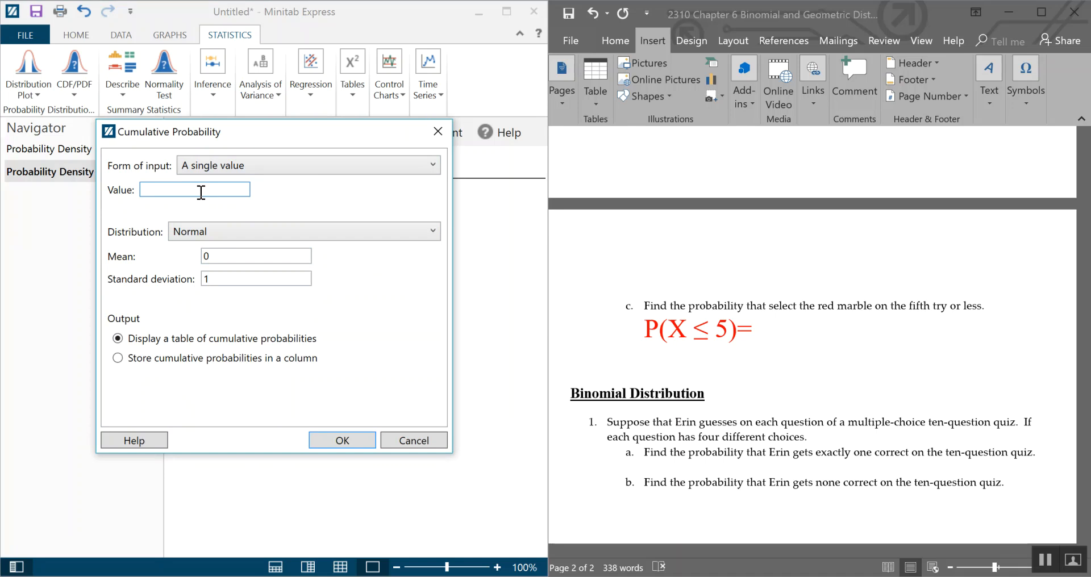
text(5)
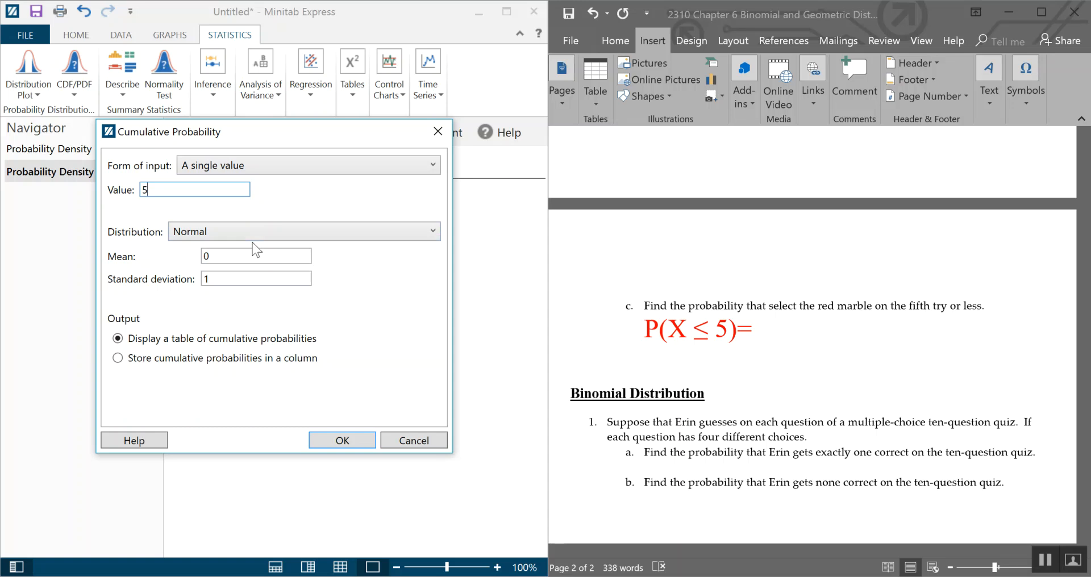
click(217, 231)
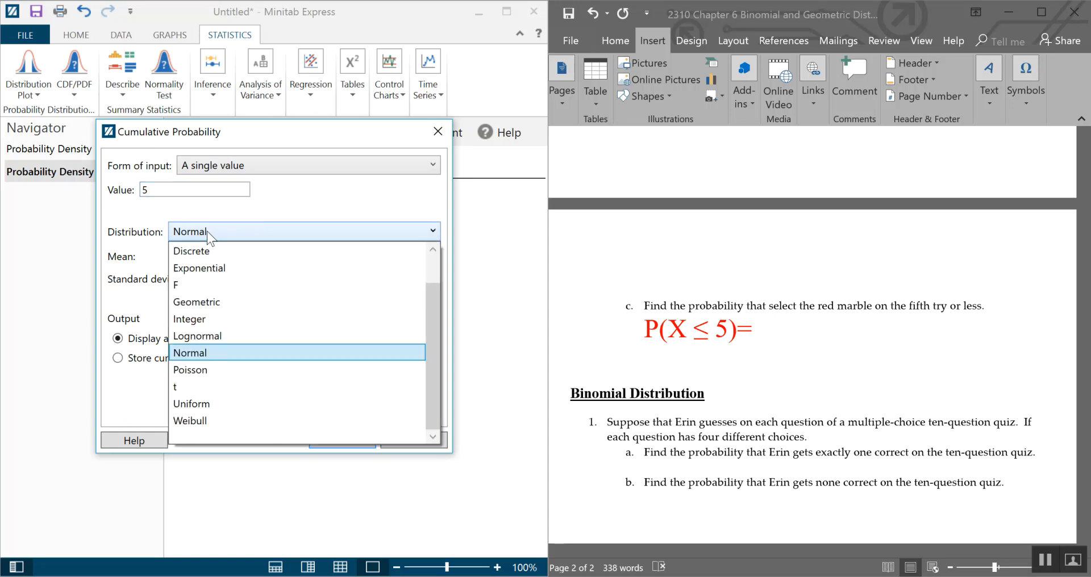
click(224, 302)
click(248, 256)
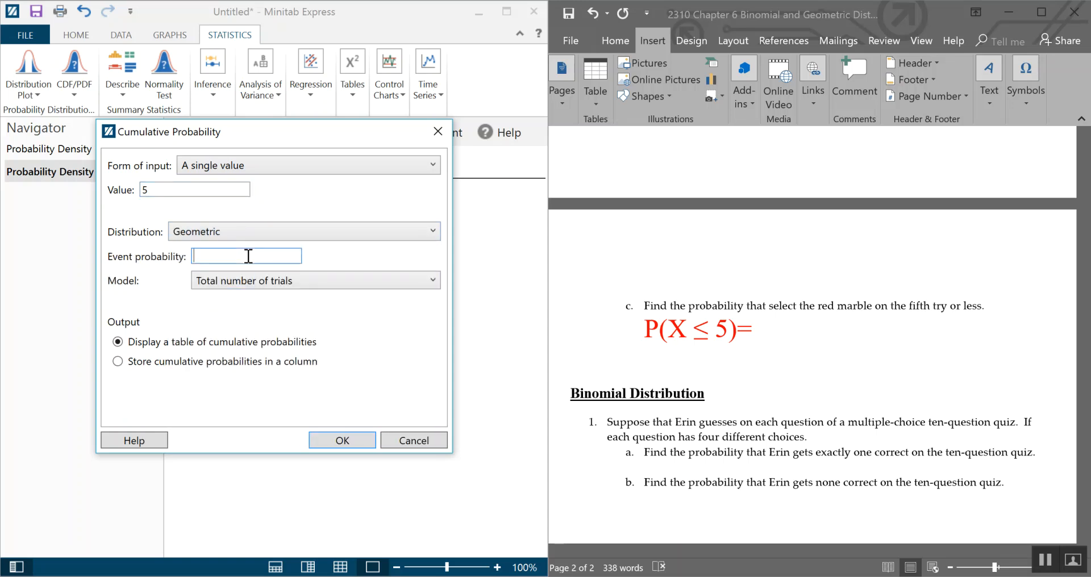
text(0.57143)
click(356, 440)
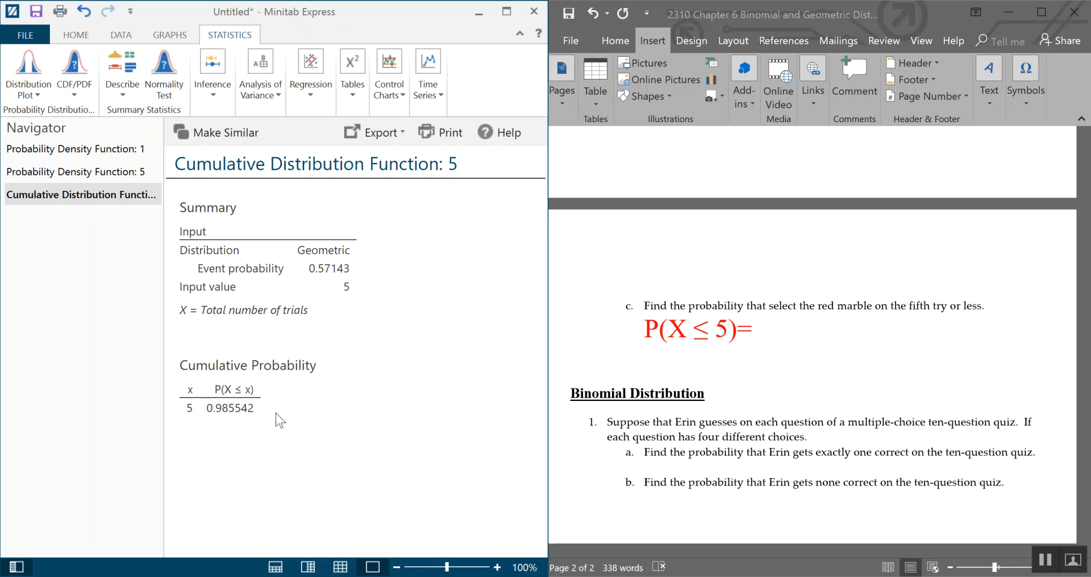
- Switch to Word and complete the part c answer after "P(X ≤ 5)=" with 0.985542, adding a new line below
click(795, 335)
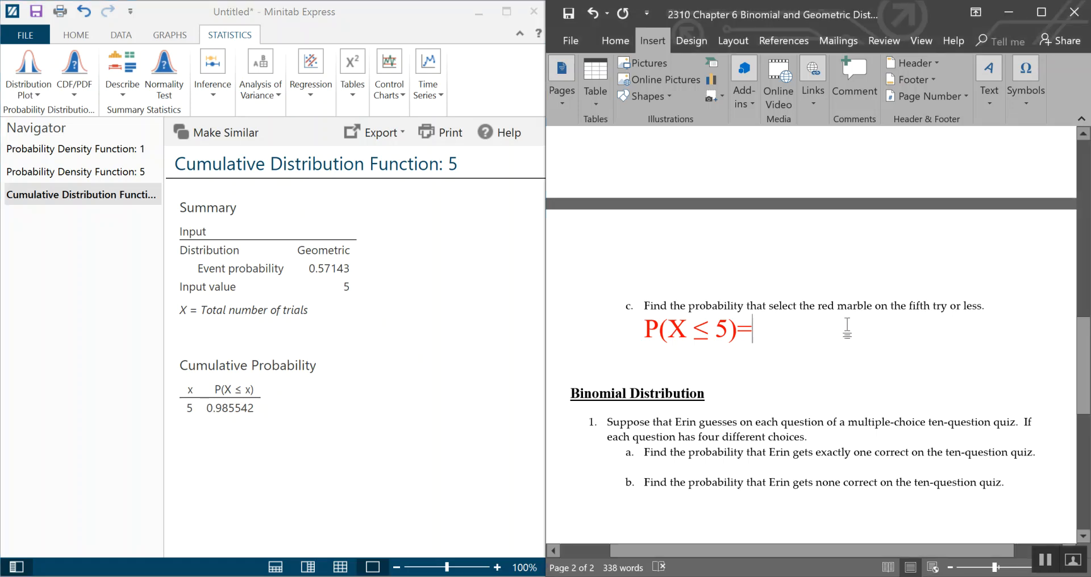
text(0.)
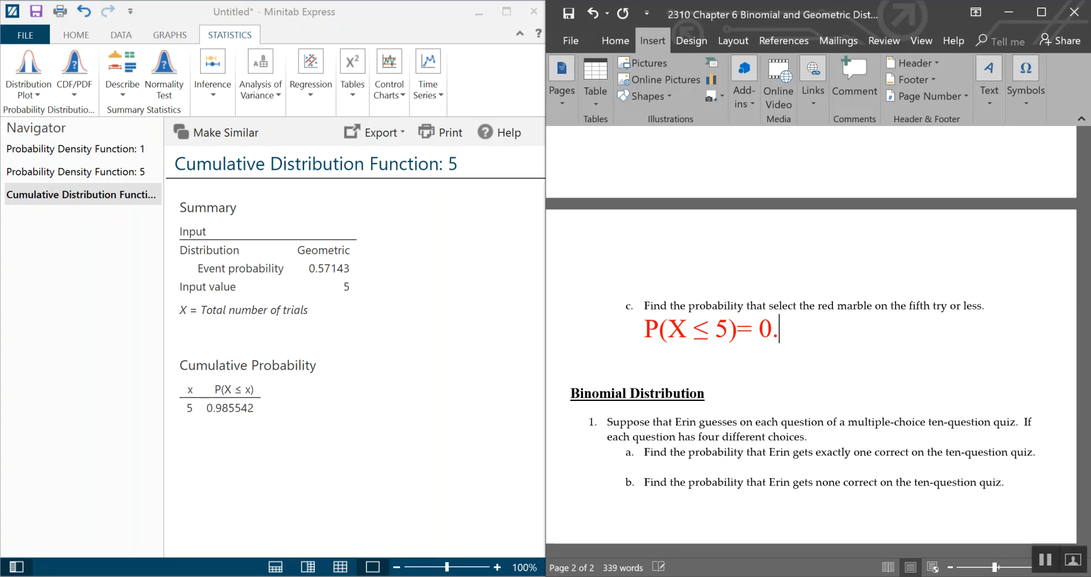
text(985542)
key(Return)
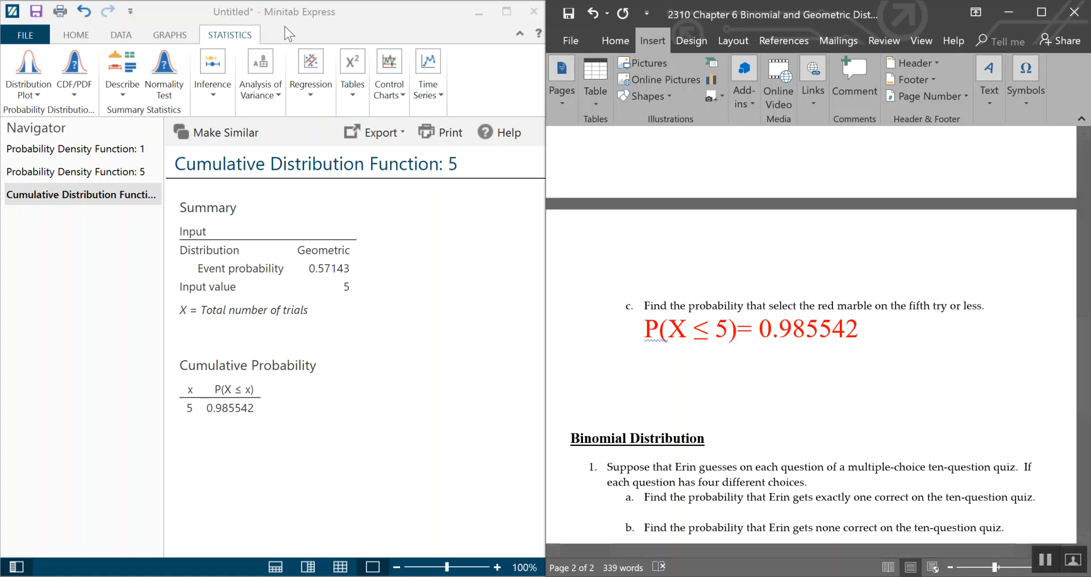
- Switch to Minitab Express and set up a Display Probability distribution plot using the Geometric distribution with event probability 0.57143
click(39, 96)
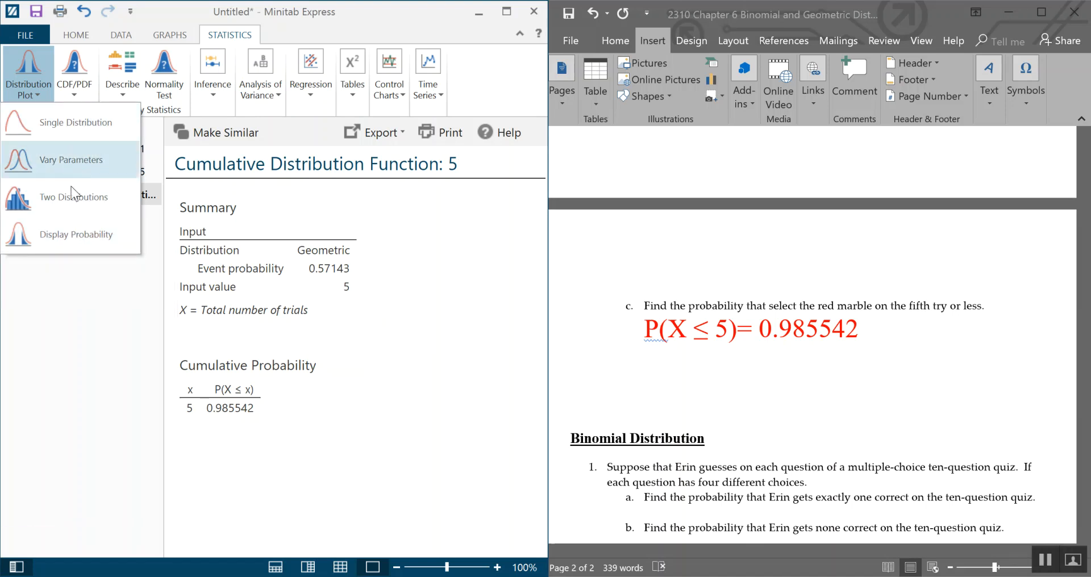
click(66, 237)
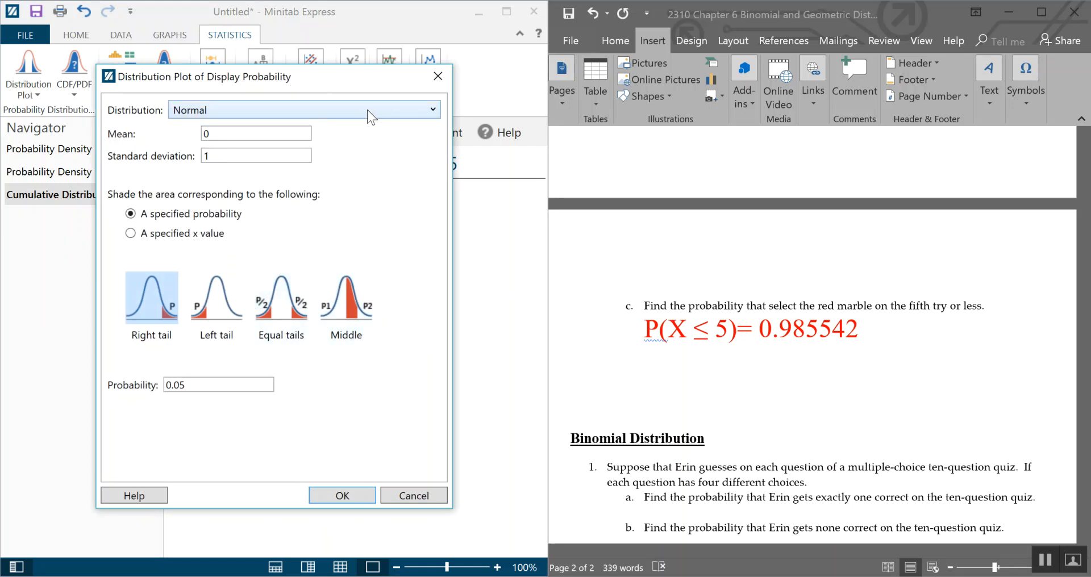
click(392, 115)
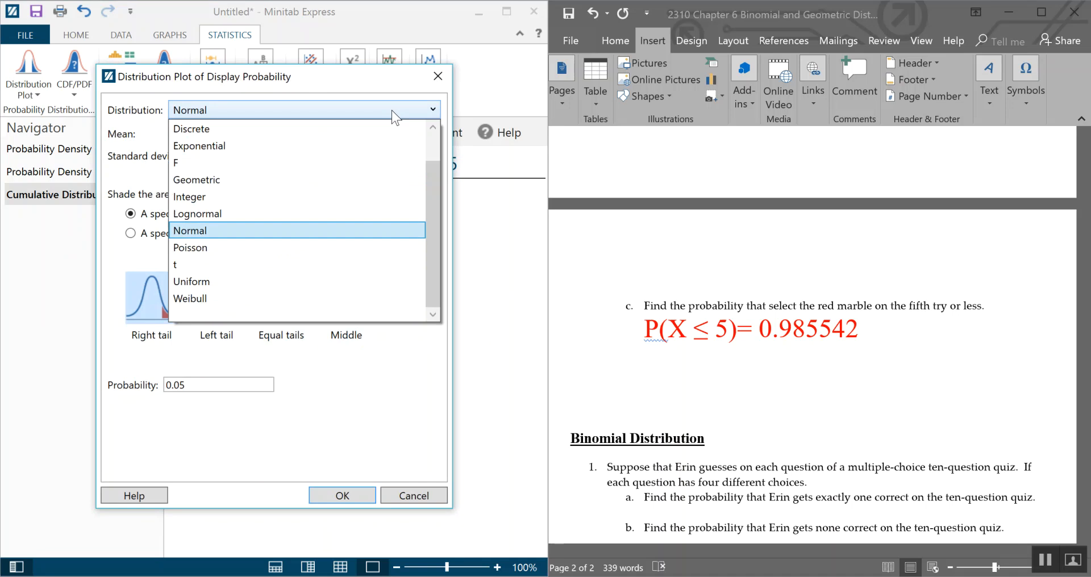
click(362, 177)
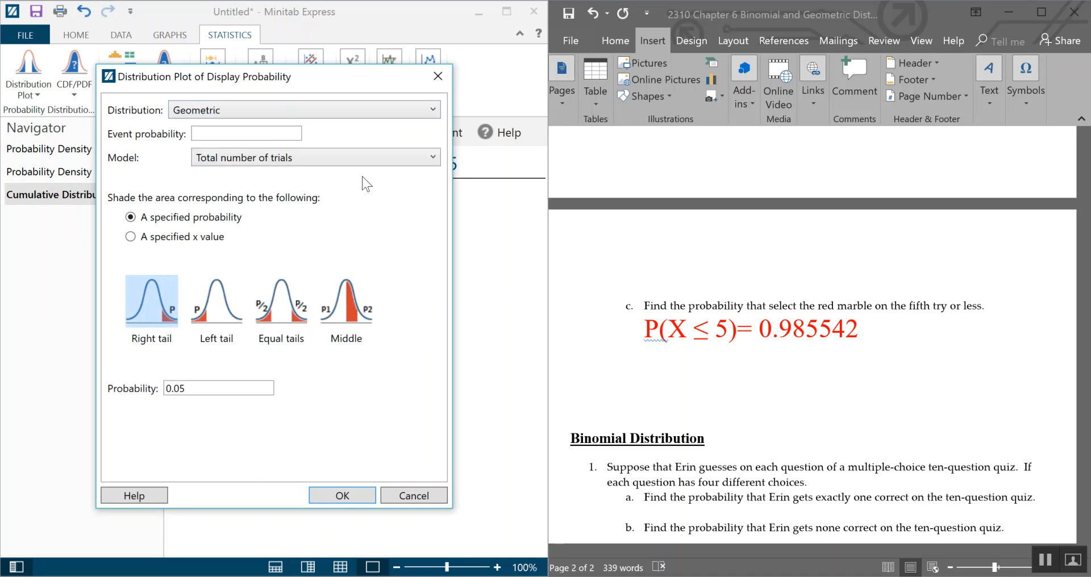
click(218, 134)
text(0.57143)
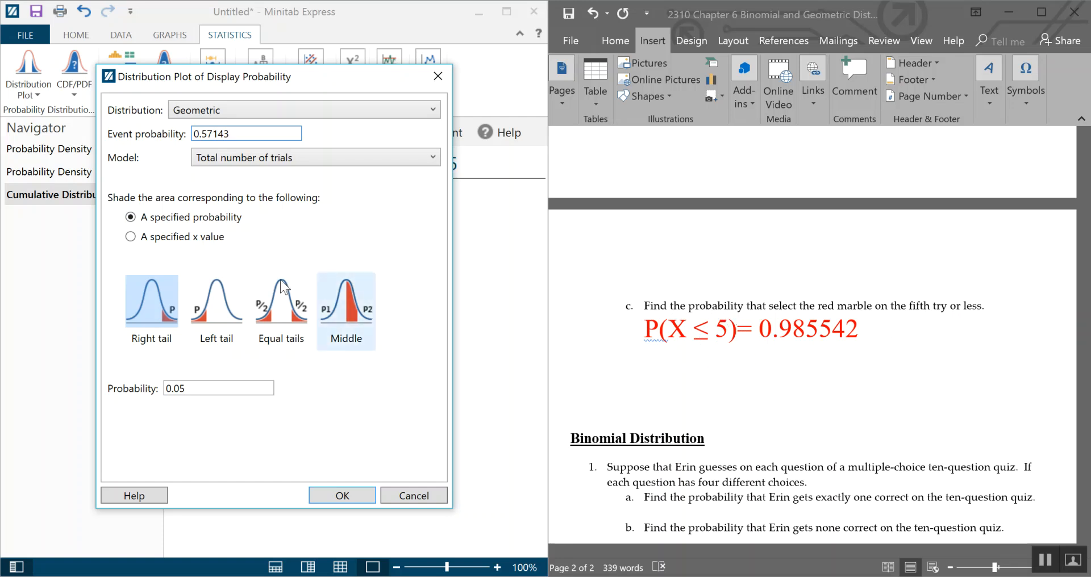
- Shade the left tail for a specified x value of 5 and create the distribution plot
click(189, 237)
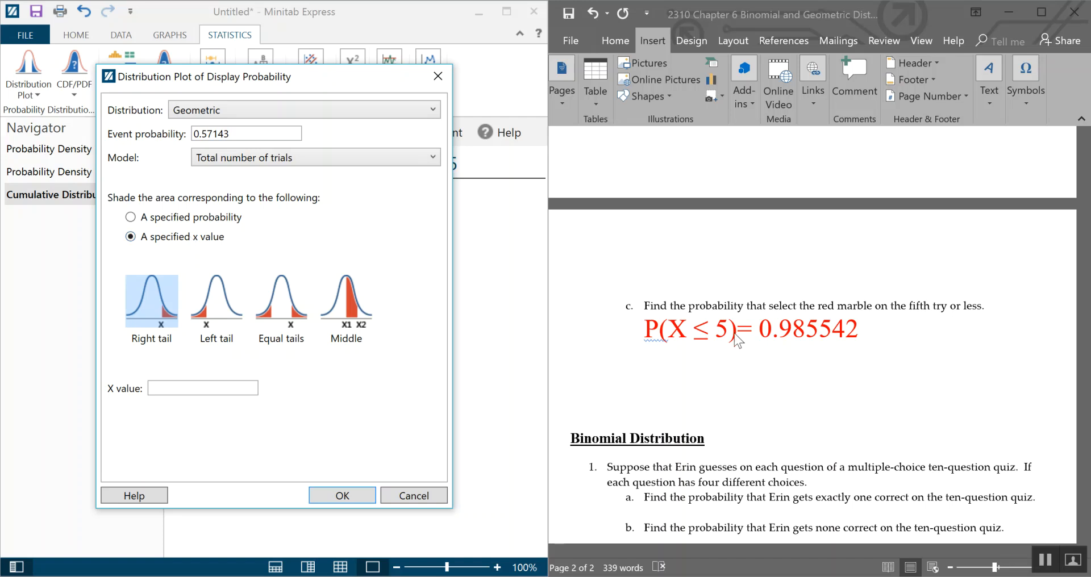
click(225, 390)
text(5)
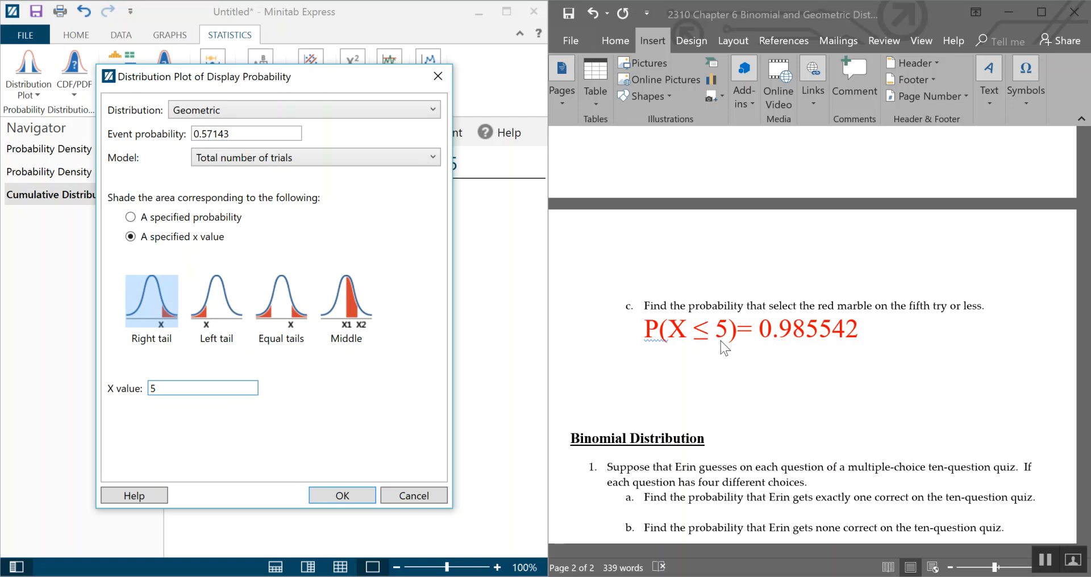
click(227, 335)
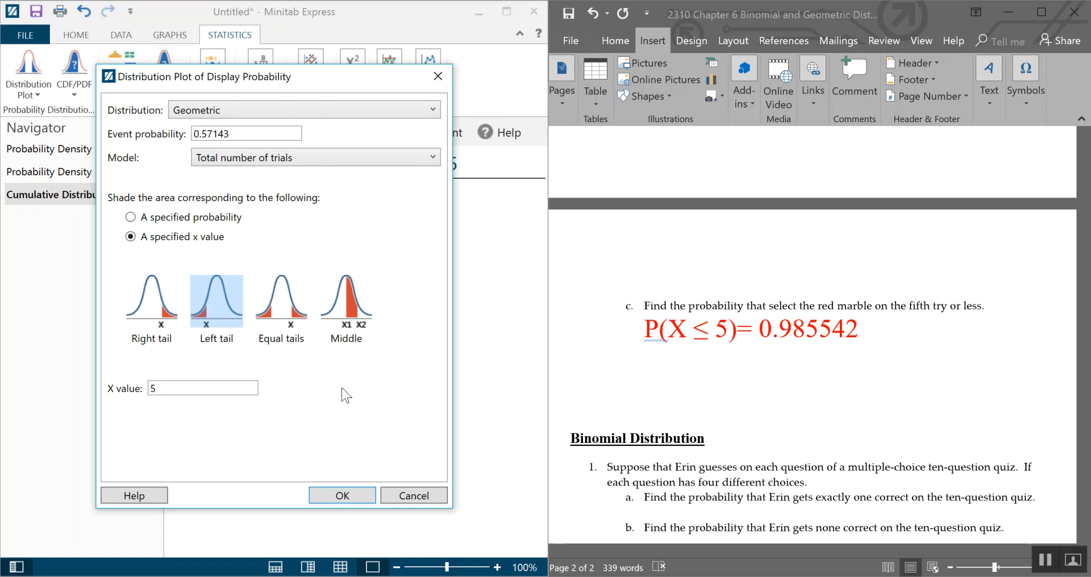
click(356, 496)
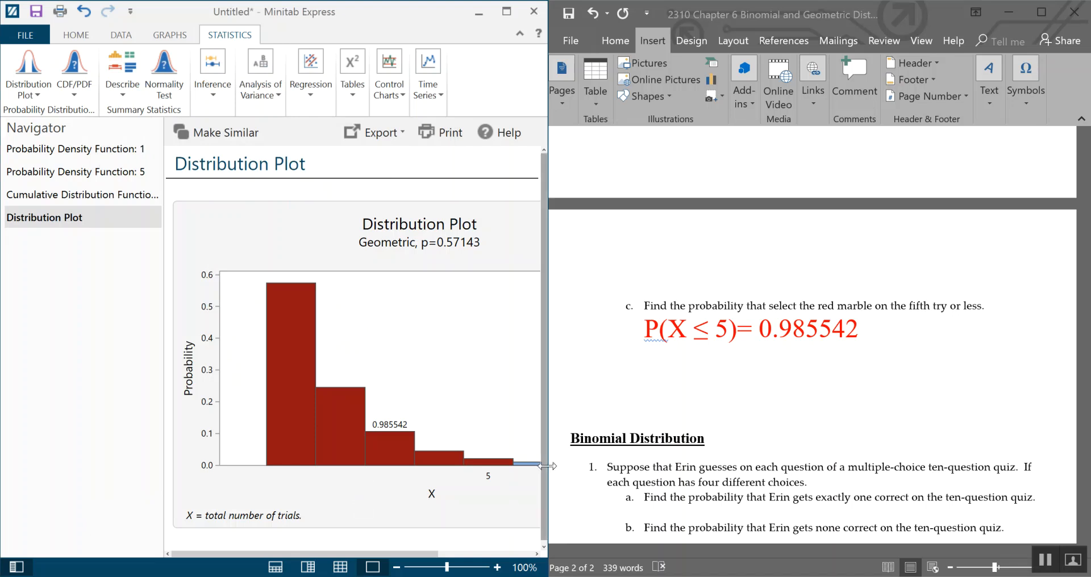
- Widen the Minitab Express window and narrow the Navigator to fit the whole distribution plot
drag(543, 463, 627, 463)
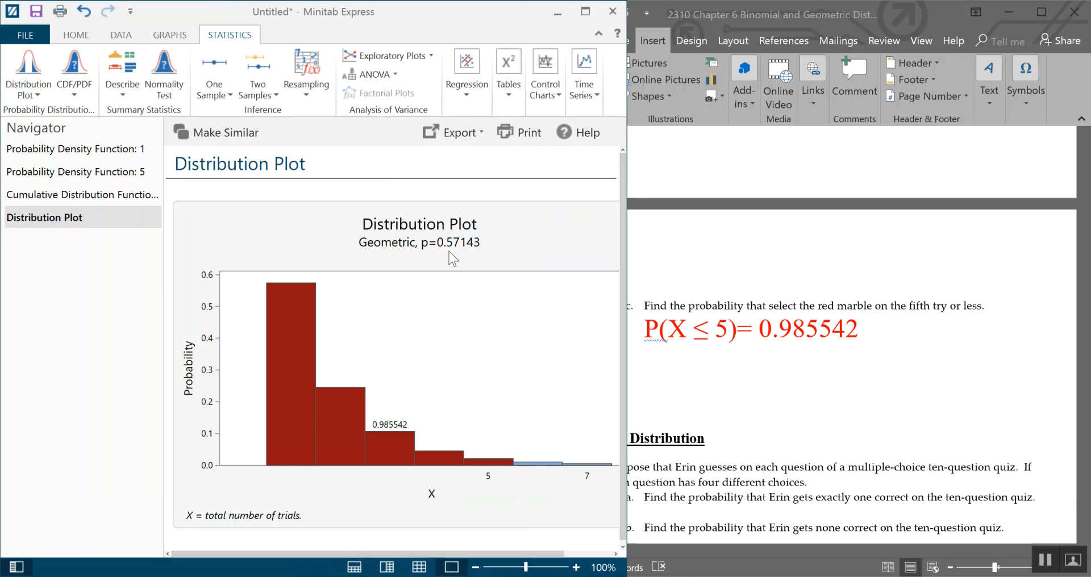
drag(164, 268, 78, 281)
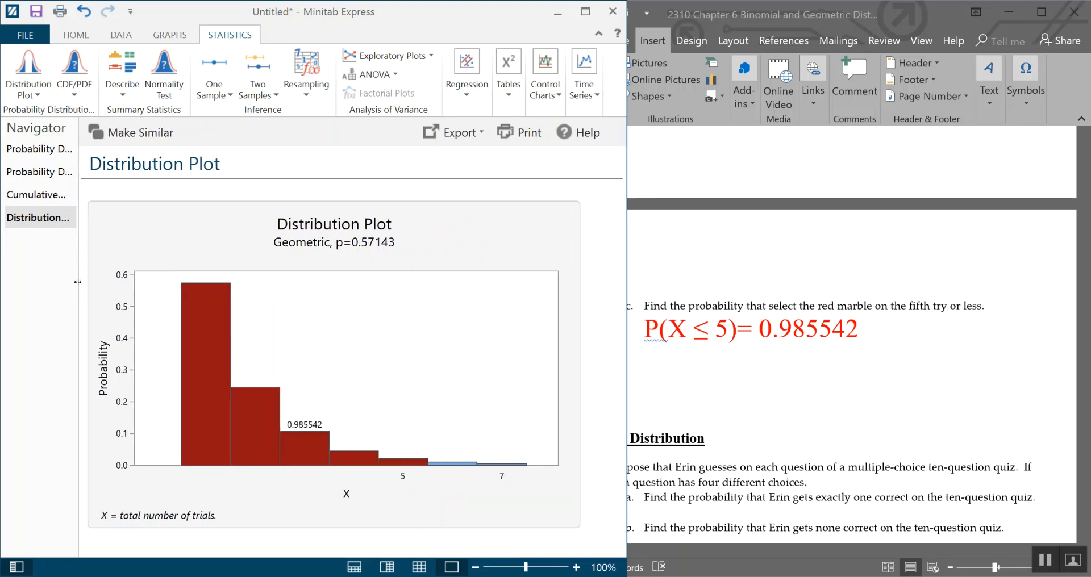
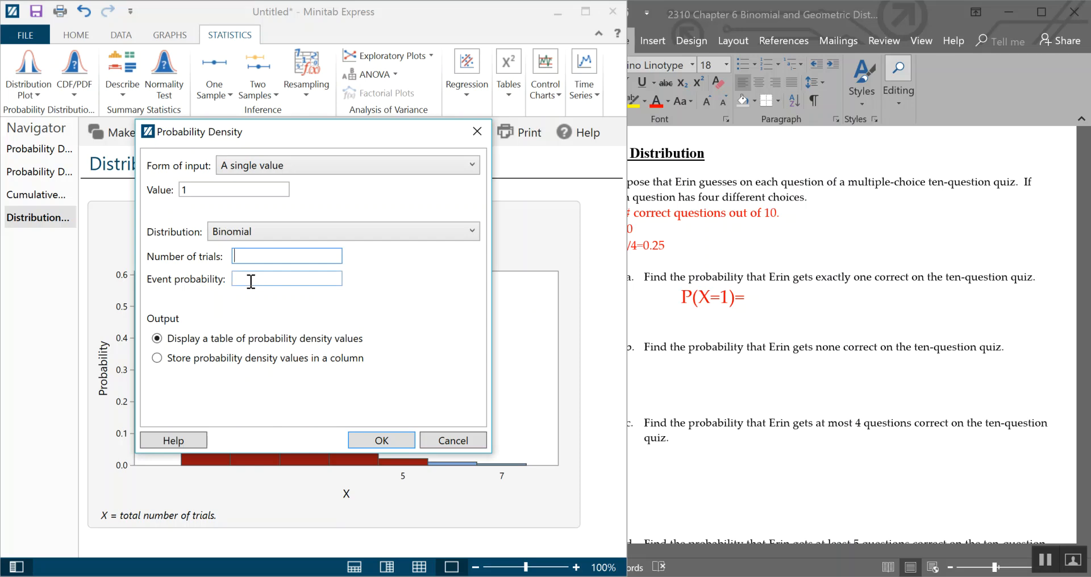
- Compute the binomial probability density for value 1 with 10 trials and event probability 0.25, displayed as a table
text(10)
click(250, 279)
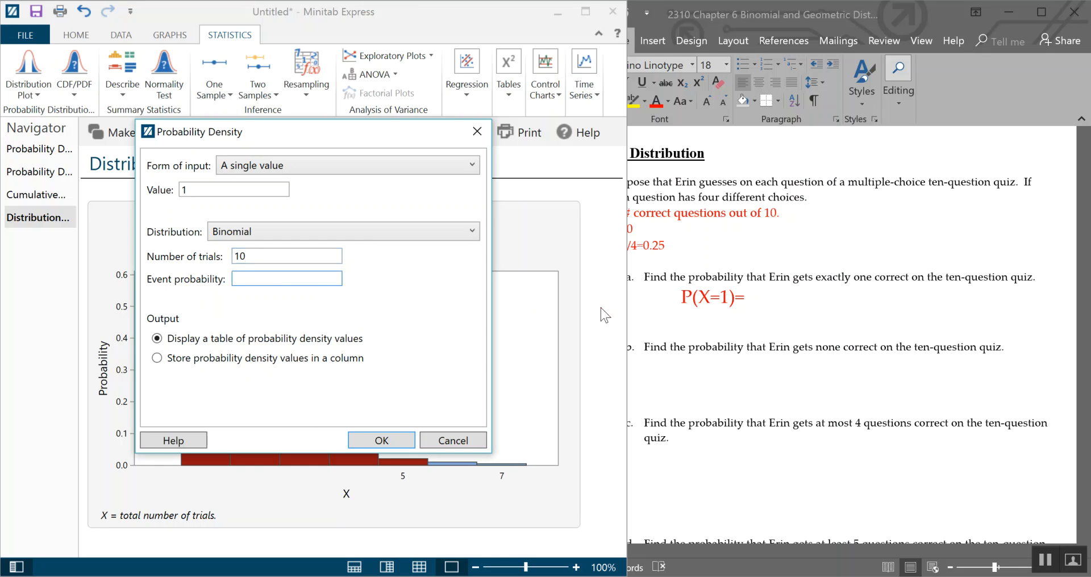
text(0.25)
click(404, 446)
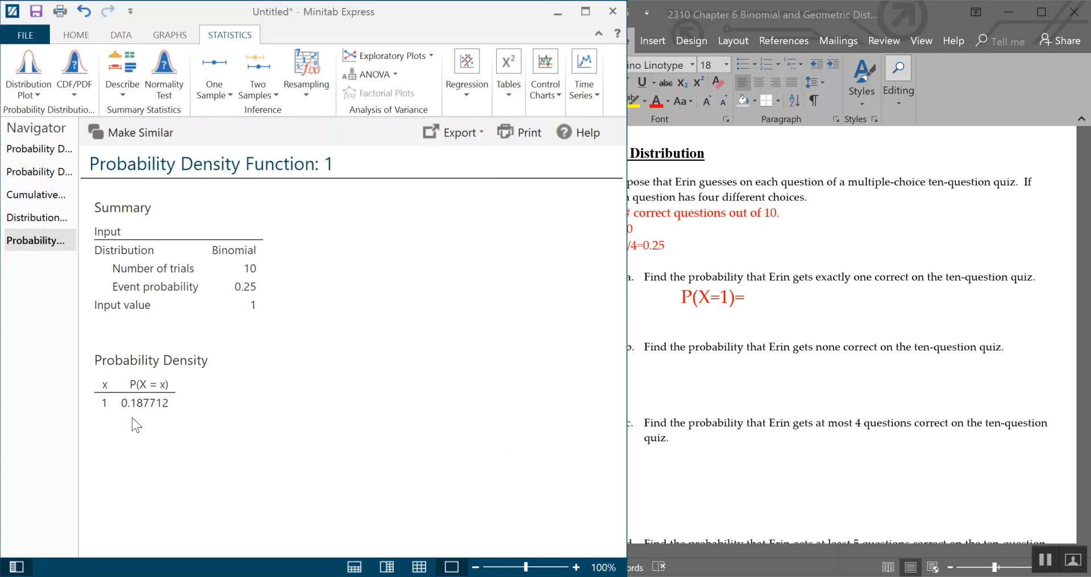
- Switch to Word and complete the part a answer after "P(X=1)=" with 0.187712
click(770, 298)
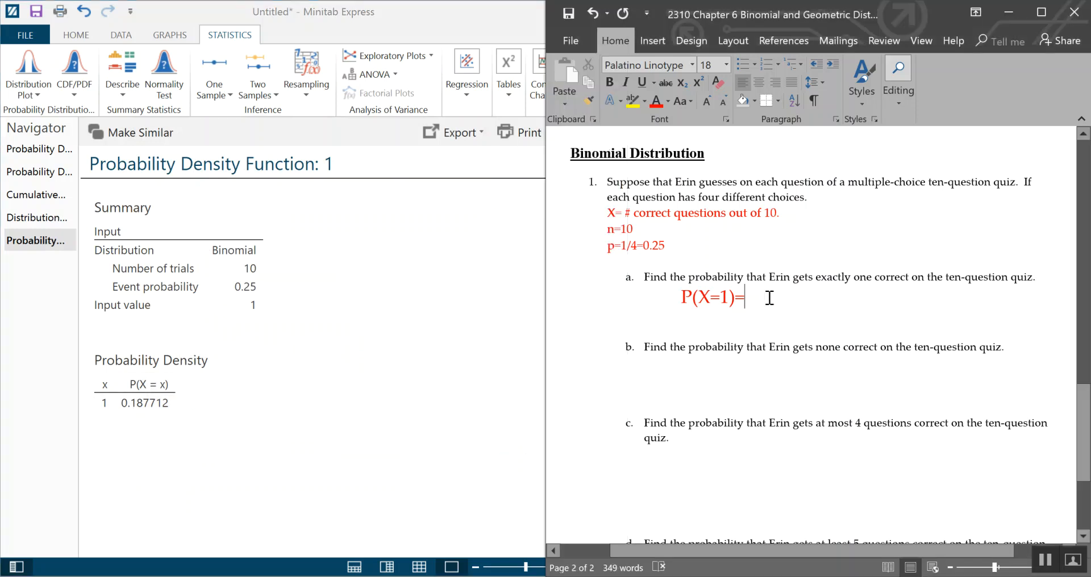
text(0)
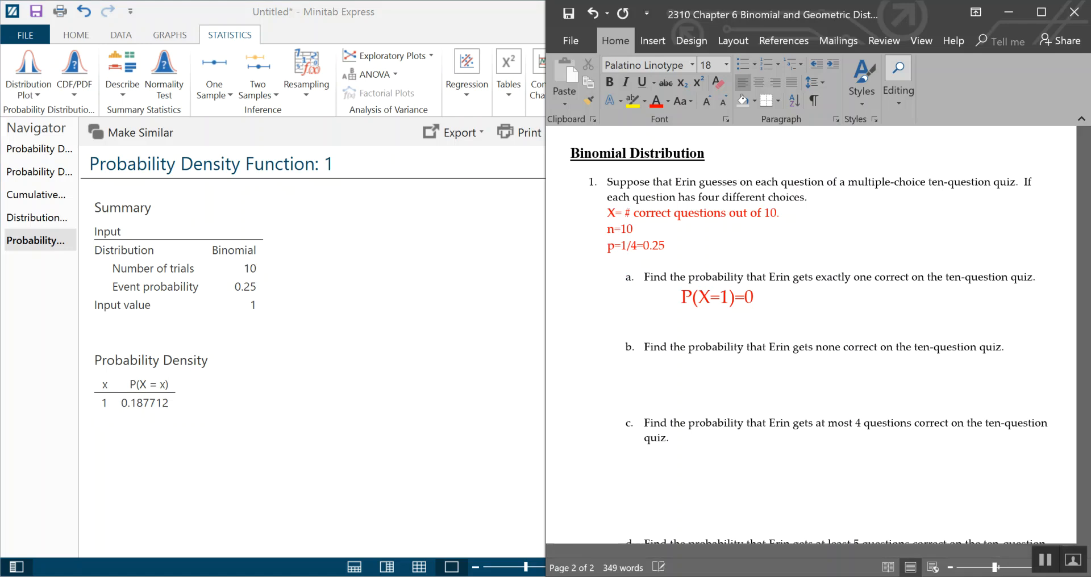
text(.18)
key(Left)
text(77)
key(BackSpace)
key(BackSpace)
key(Right)
text(7712)
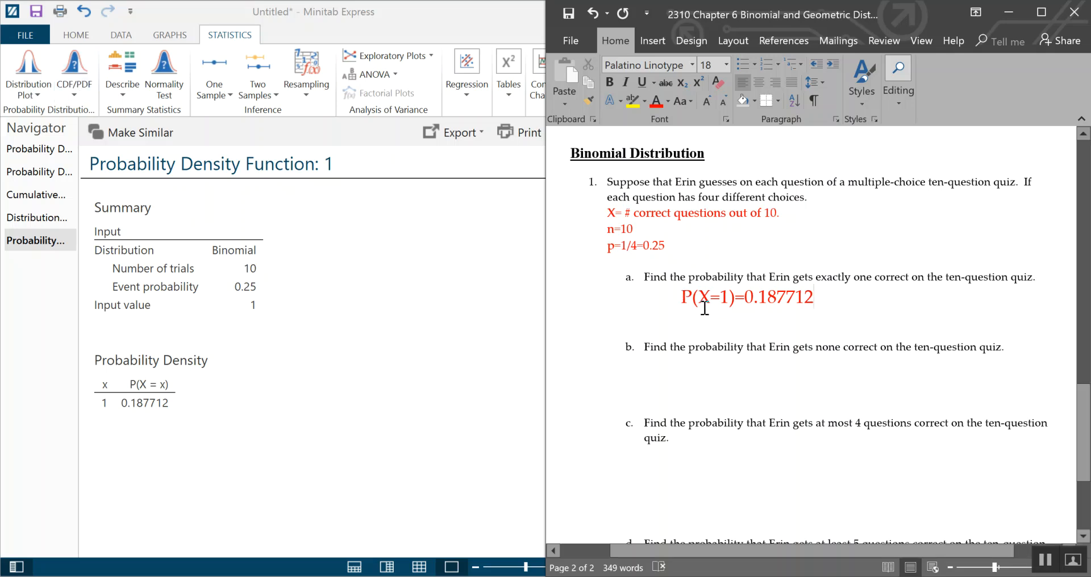
- Start the part b answer on the indented line below the question with "P(X=0)=" at font size 18
scroll(806, 379, up, 5)
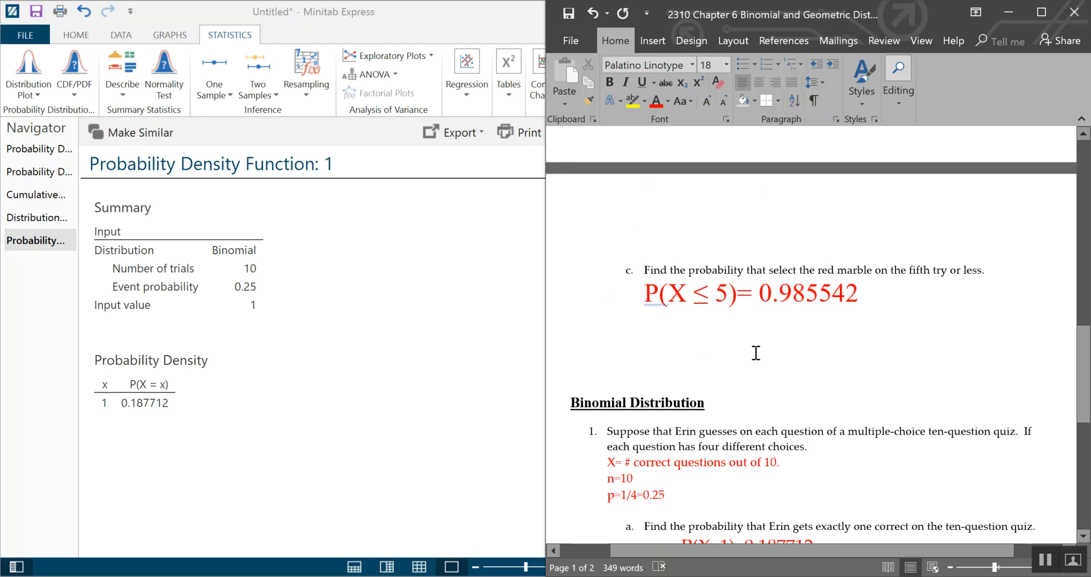
scroll(756, 353, down, 5)
scroll(755, 355, down, 1)
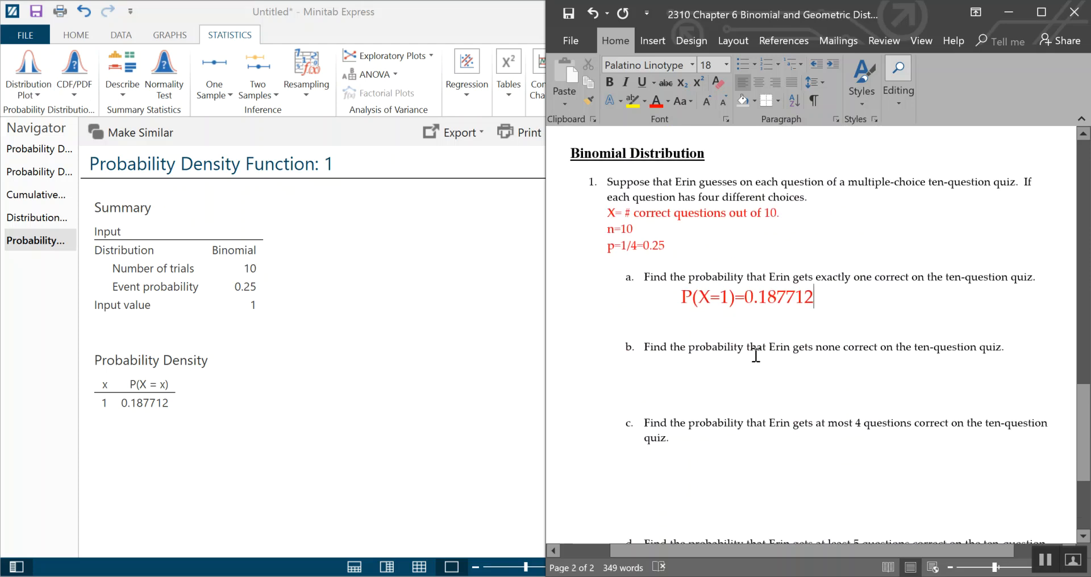
scroll(756, 355, down, 1)
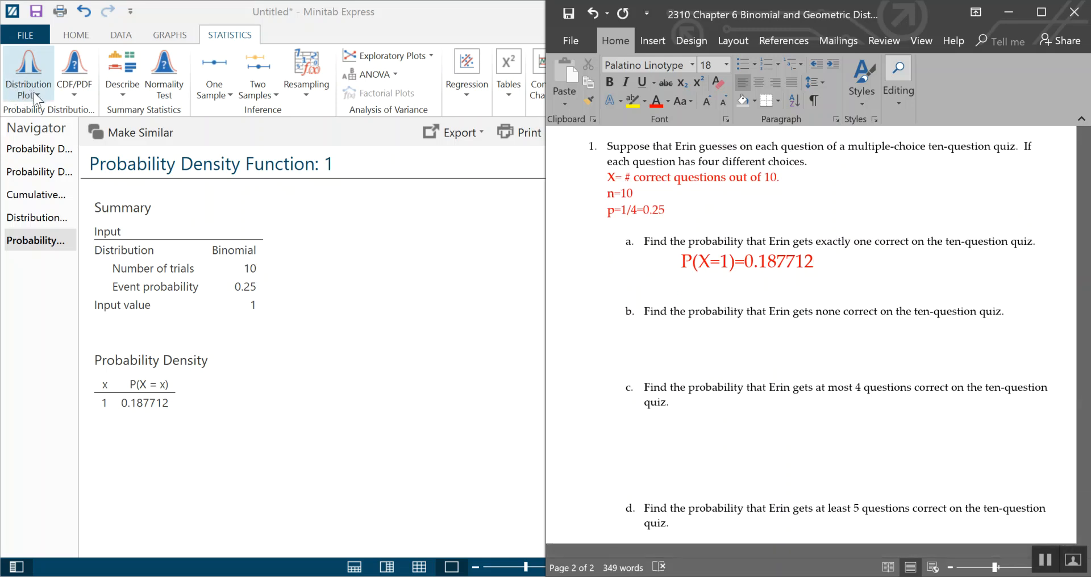
click(705, 327)
key(Tab)
key(Tab)
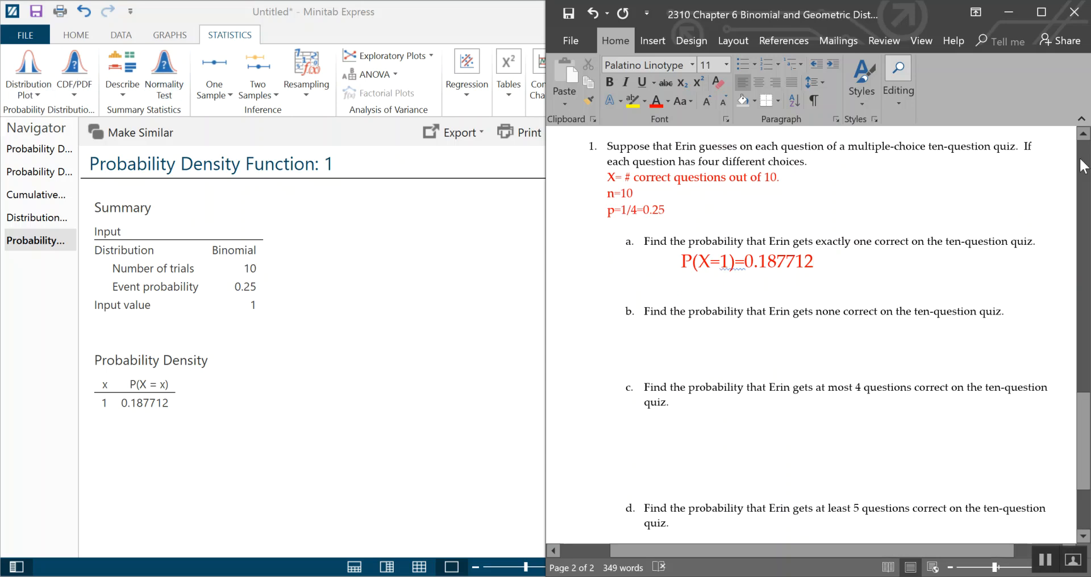
click(703, 100)
click(703, 101)
click(702, 101)
click(703, 100)
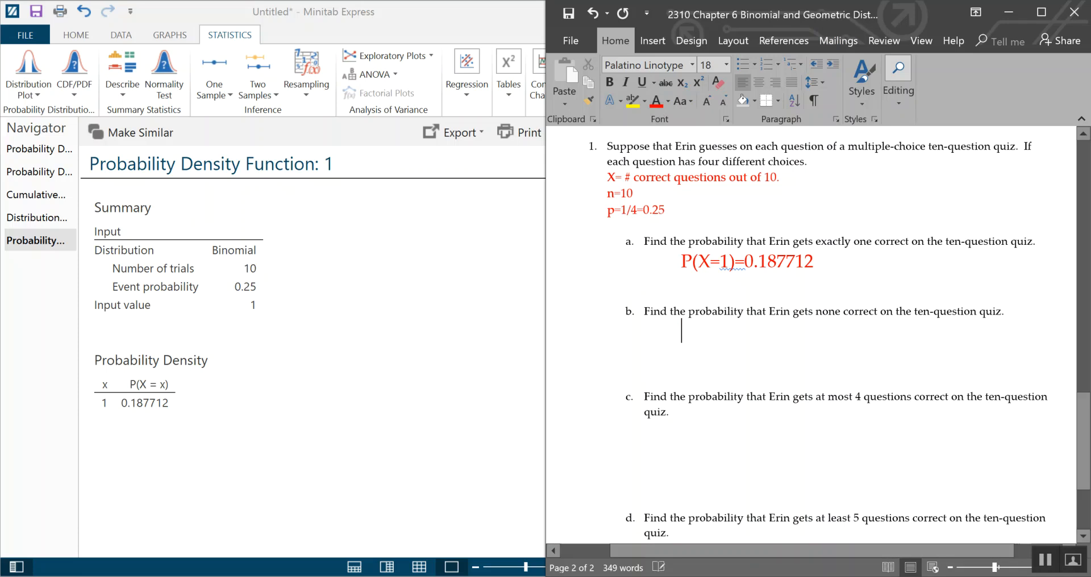
text(P()
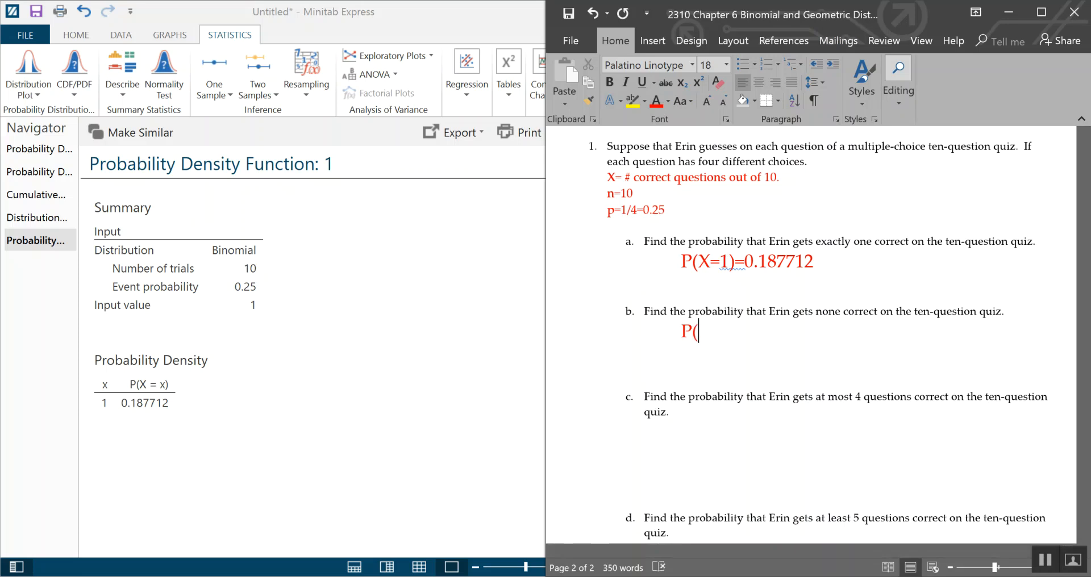
text(X=0)=)
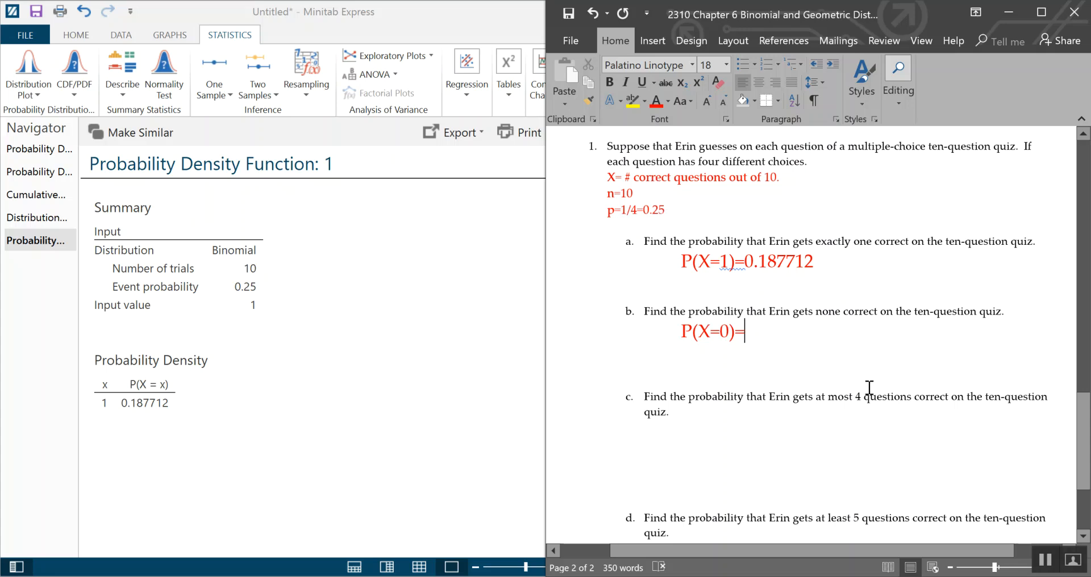
- Switch to Minitab Express and make a similar binomial probability density table for value 0
click(133, 136)
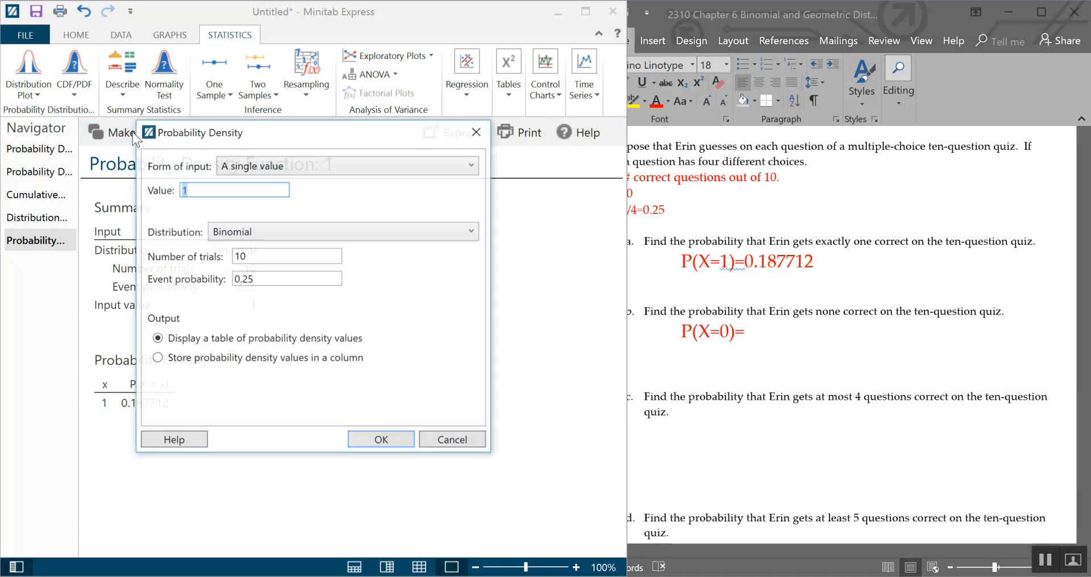
drag(301, 137, 294, 114)
text(0)
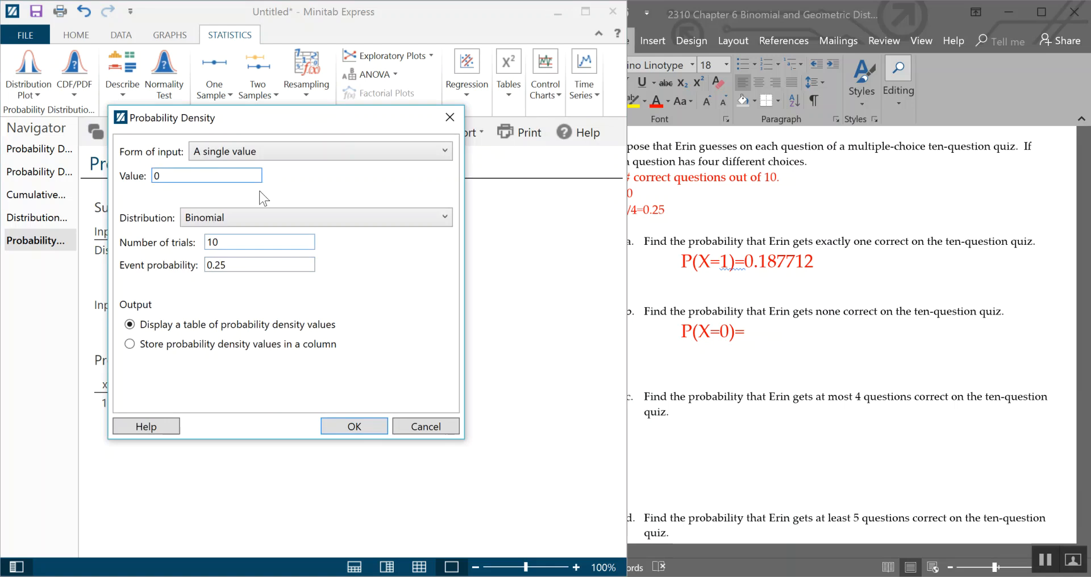
click(353, 429)
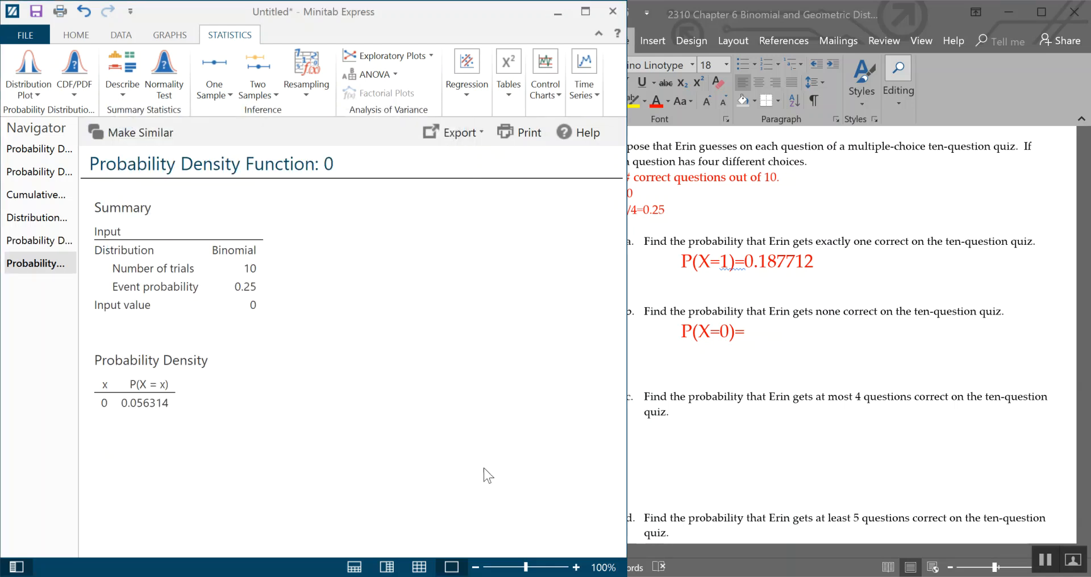
- Switch to Word and complete the part b answer after "P(X=0)=" with 0.056314
click(810, 343)
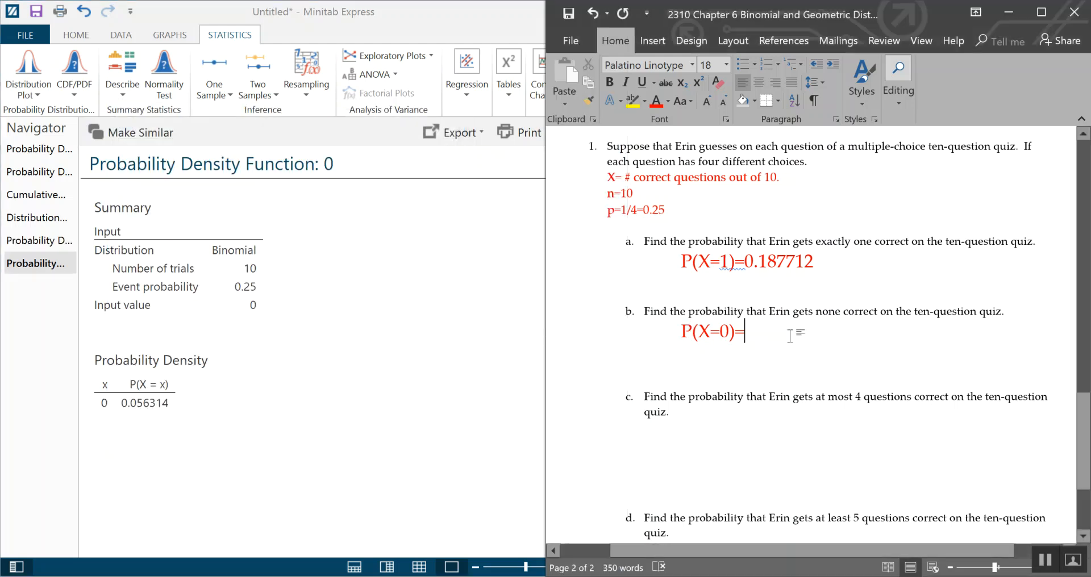
text(0.)
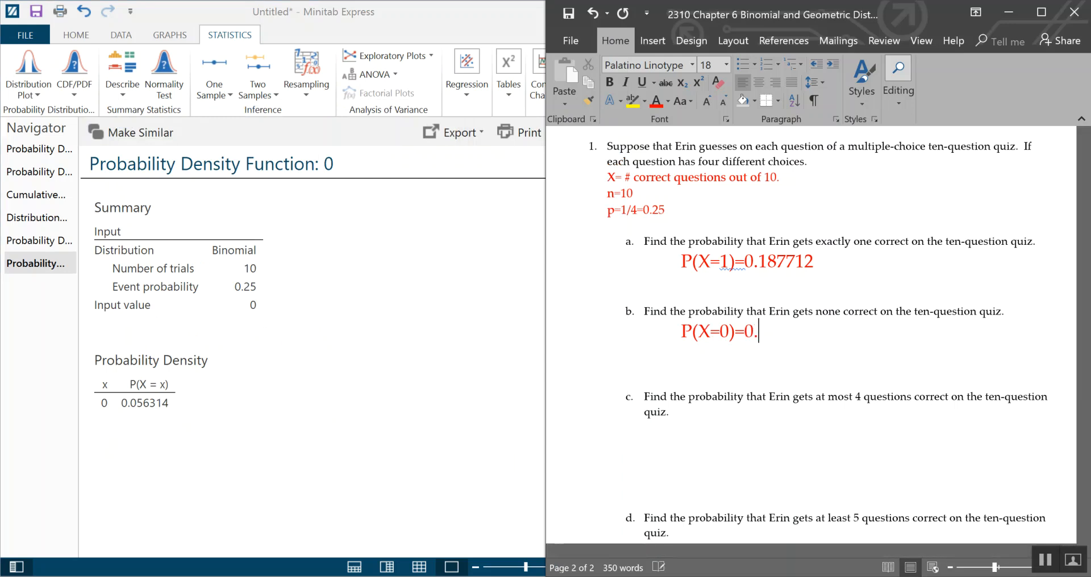
text(056314)
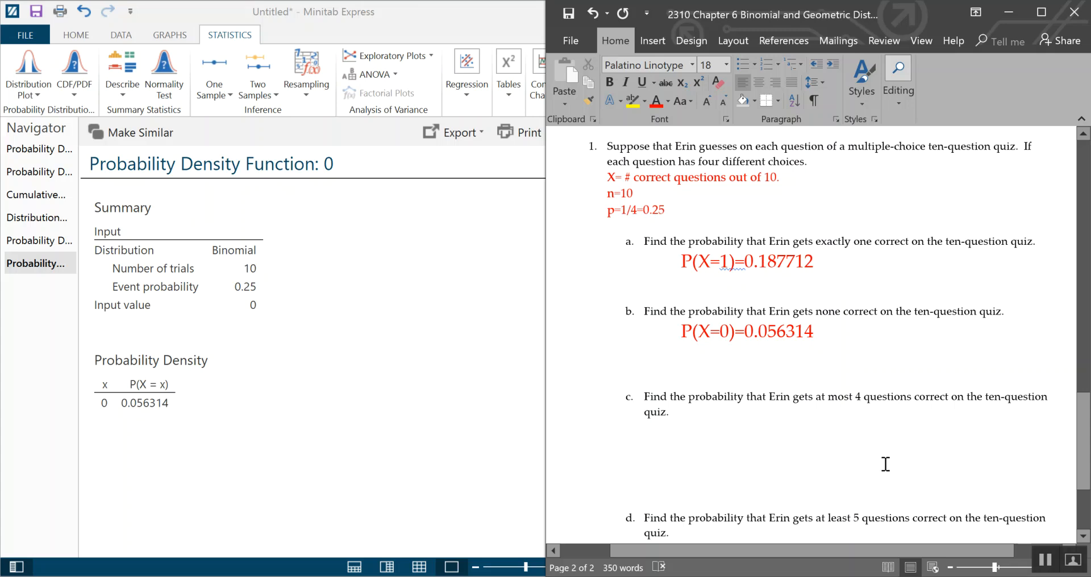
- Indent the blank answer line below part c and enlarge its font size to 22
scroll(843, 468, down, 1)
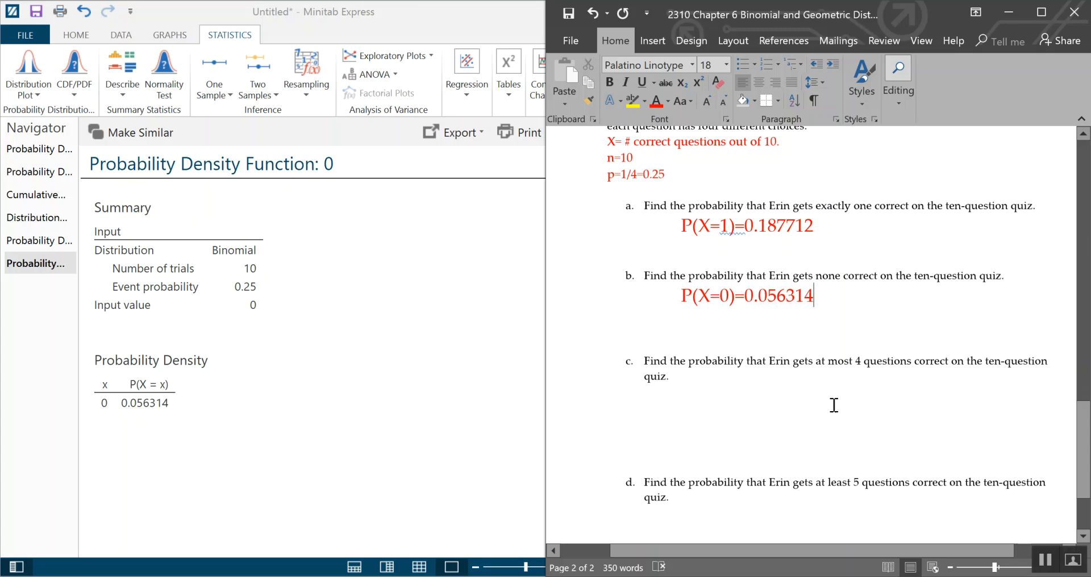
click(698, 392)
key(Tab)
key(Tab)
key(Tab)
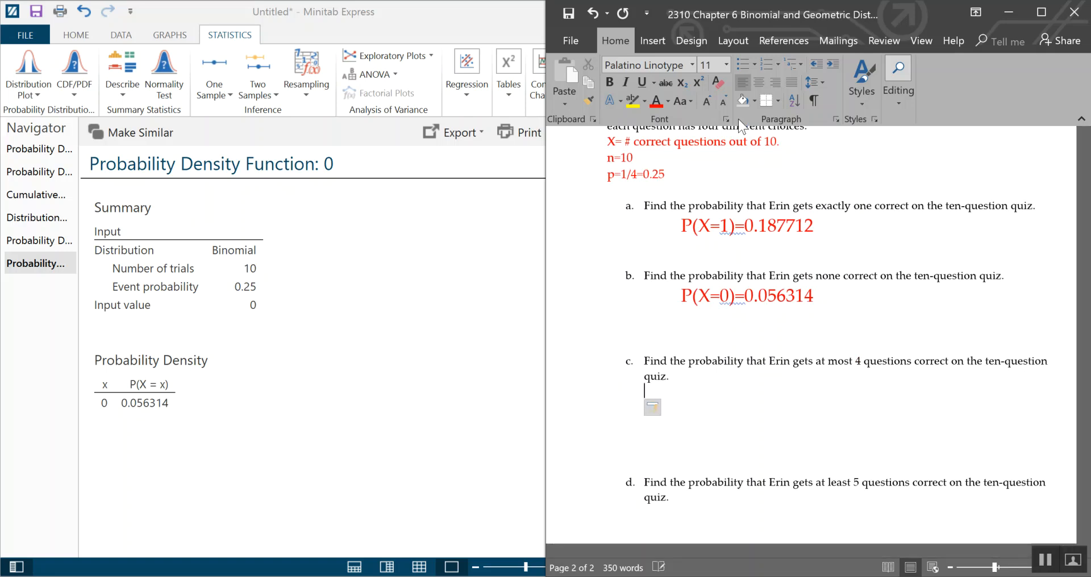
click(707, 101)
click(707, 101)
click(708, 102)
click(707, 101)
click(708, 101)
key(Delete)
key(Tab)
key(Tab)
key(Tab)
key(Tab)
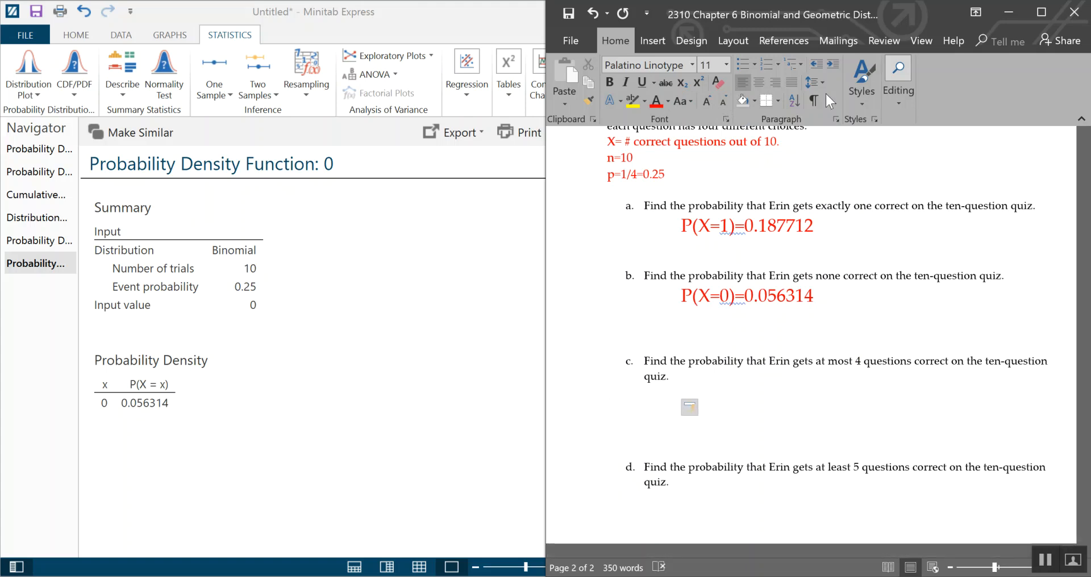
click(706, 102)
click(706, 101)
click(706, 101)
click(706, 102)
click(706, 101)
click(706, 101)
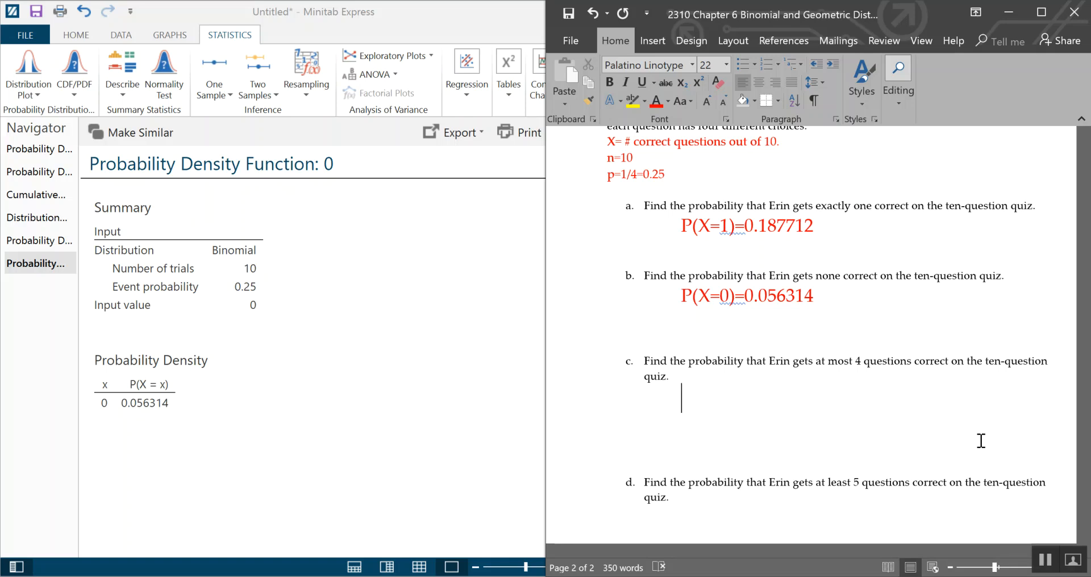
- Enter "P(X ≤ 4)=" as the start of the part c answer, inserting the ≤ symbol with a space on each side
text(P(X)
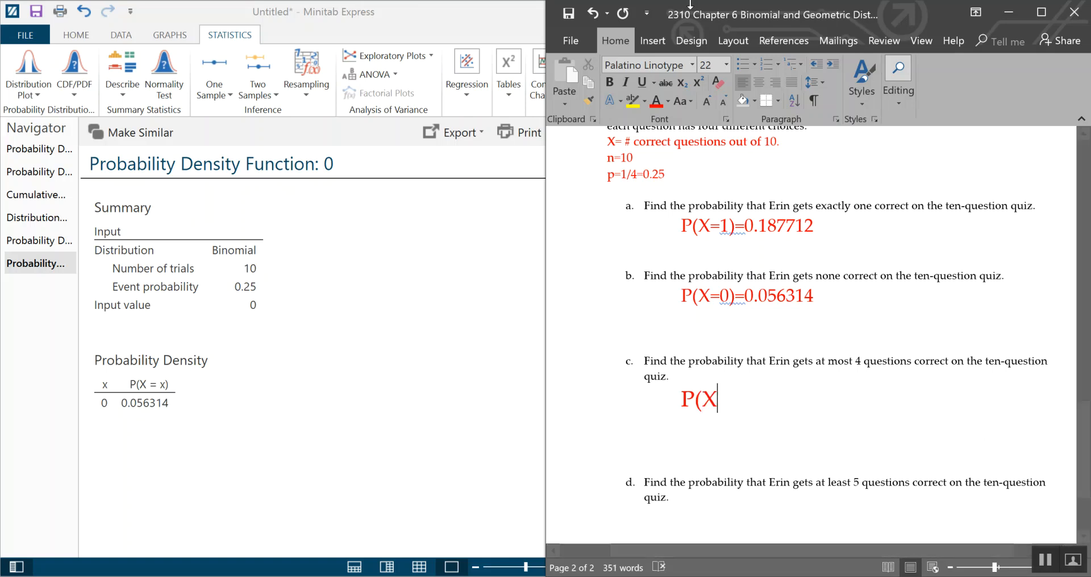
click(639, 37)
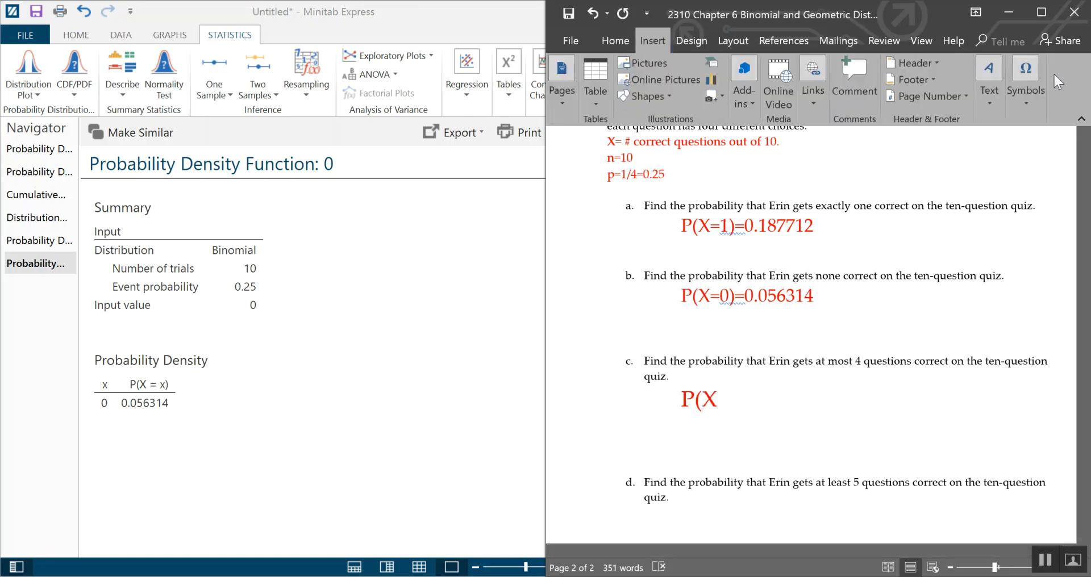
click(1023, 105)
click(1064, 162)
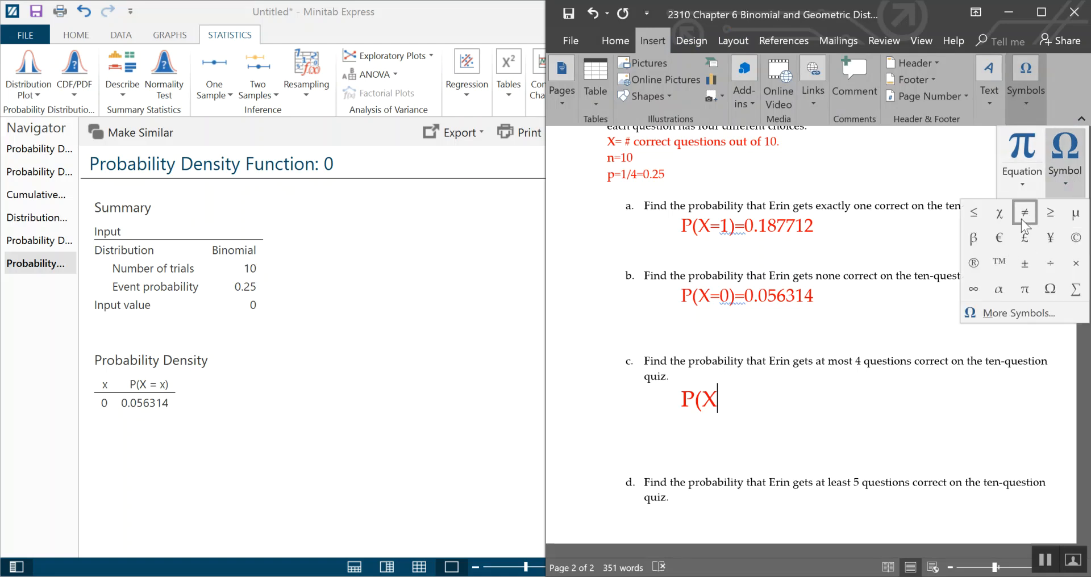
click(973, 213)
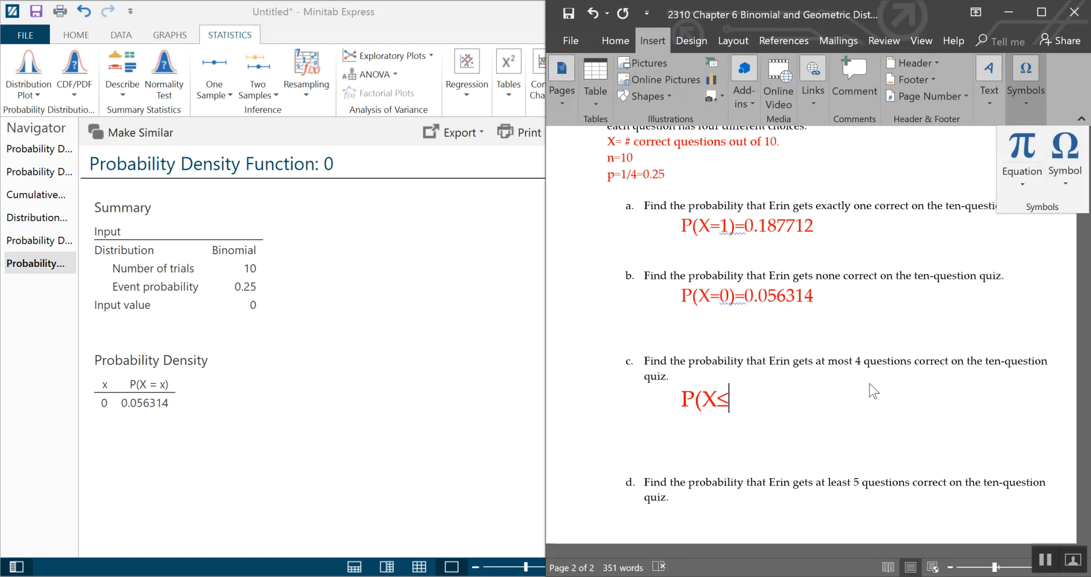
click(763, 397)
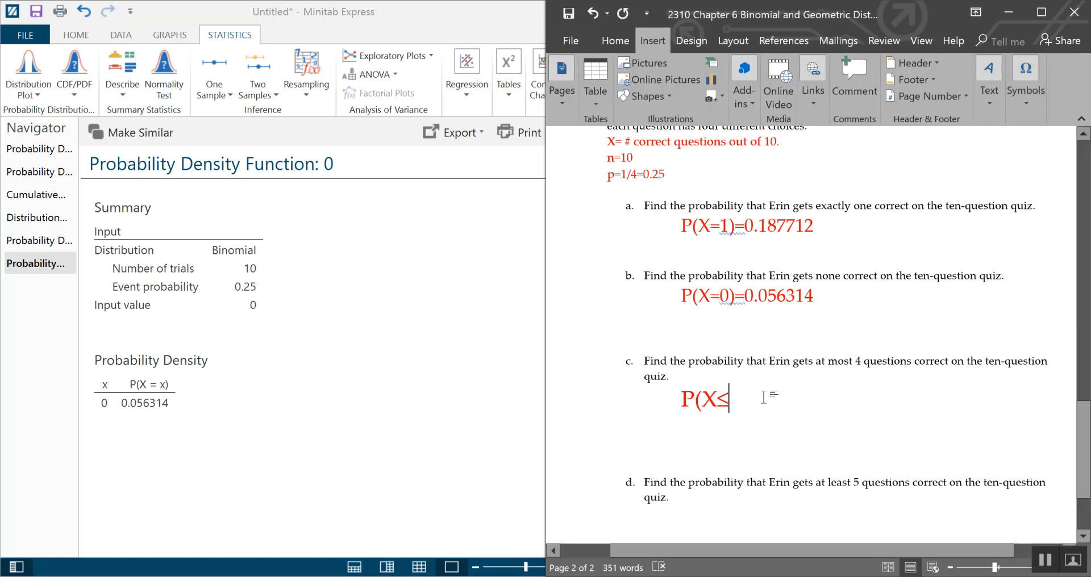
text(4)=)
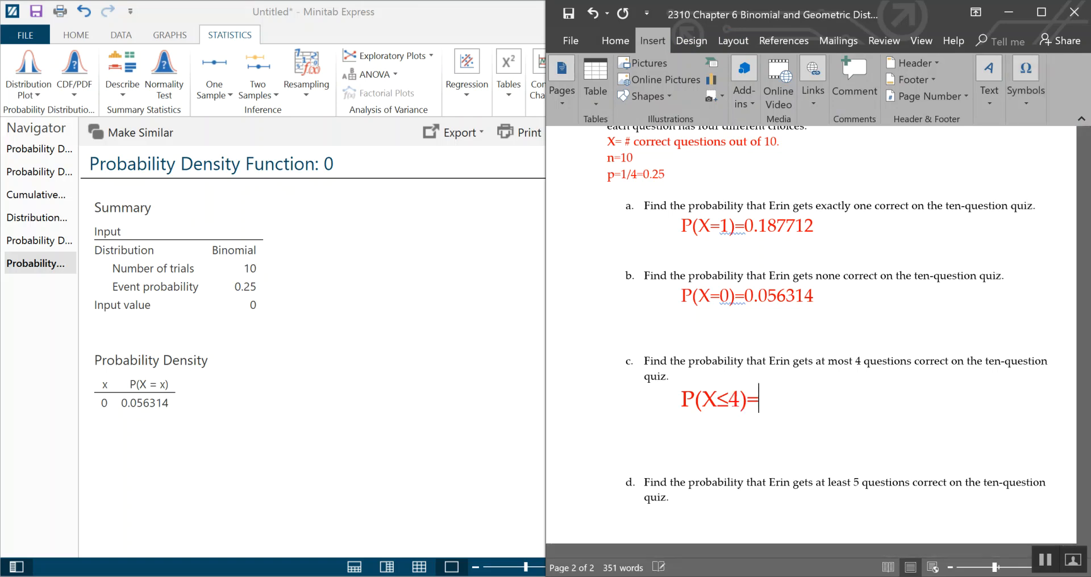
key(Left)
key(Left)
key(Left)
key(Left)
key(Left)
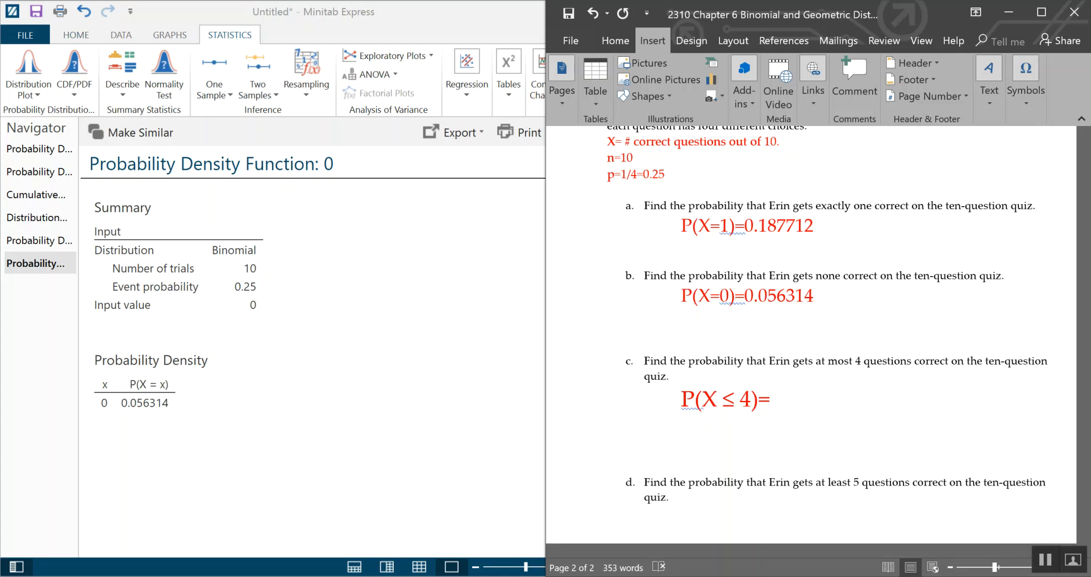
- Switch to Minitab Express and set up a display-probability distribution plot for a binomial distribution with 10 trials and event probability 0.25
click(42, 94)
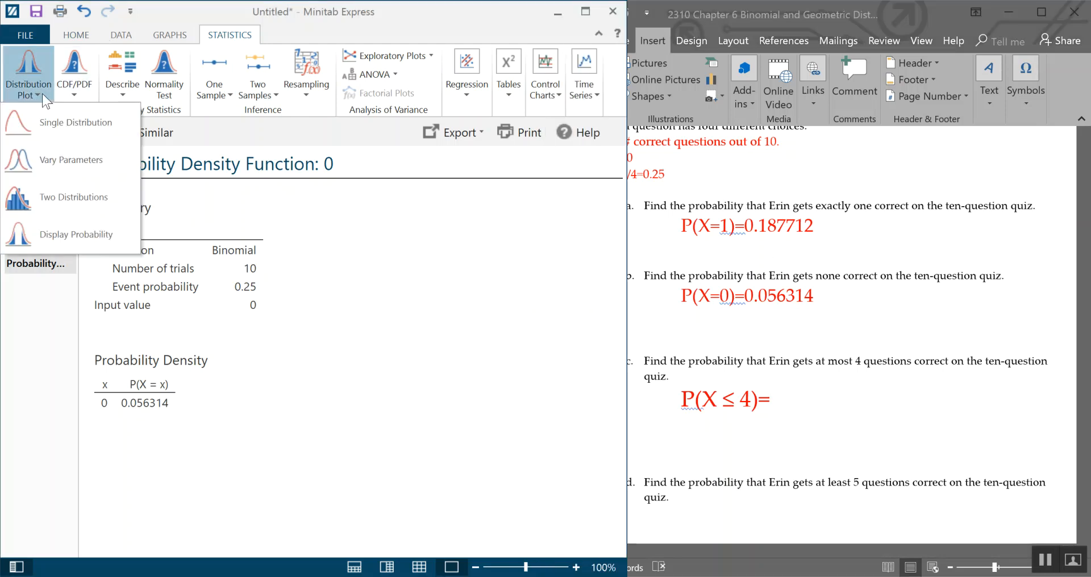
click(63, 236)
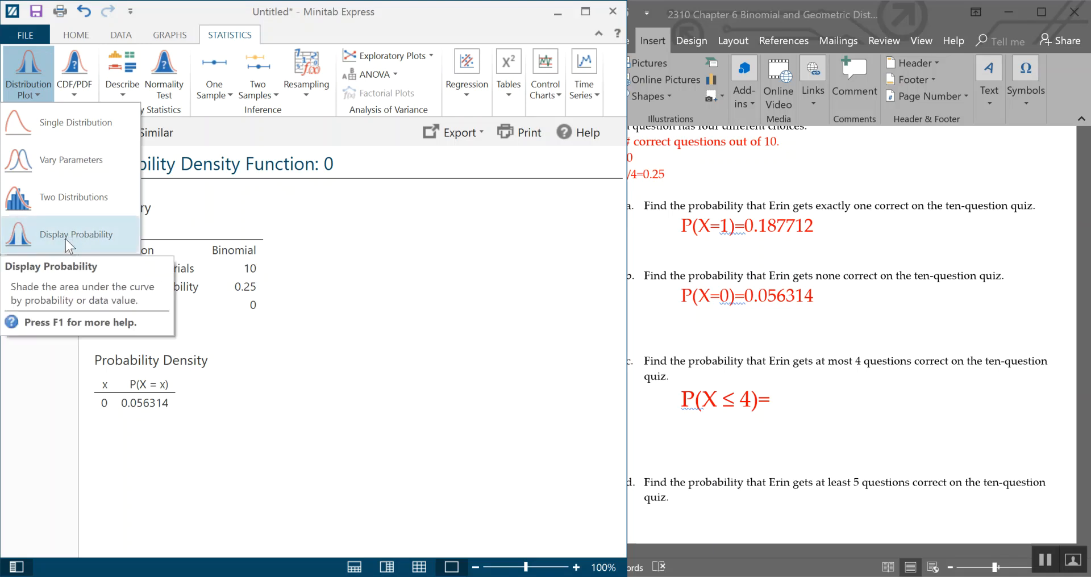
click(66, 240)
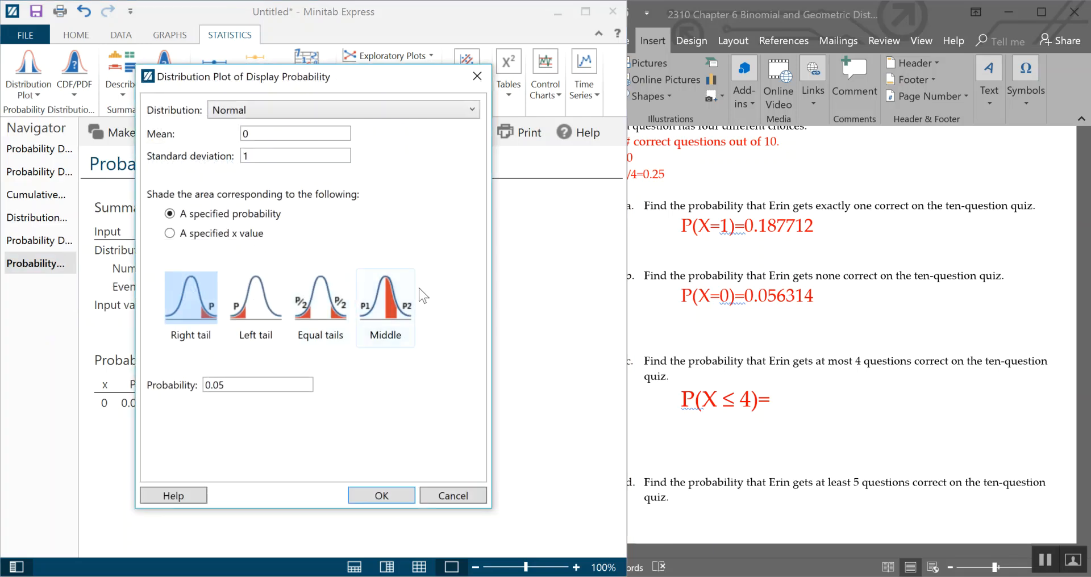
click(400, 111)
scroll(400, 114, up, 1)
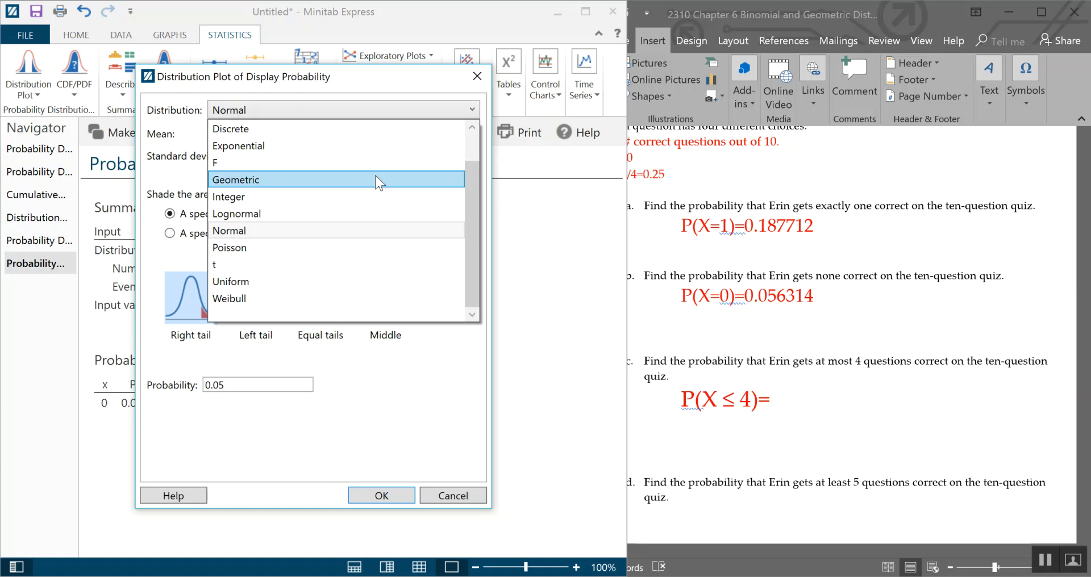
scroll(369, 170, up, 2)
click(284, 127)
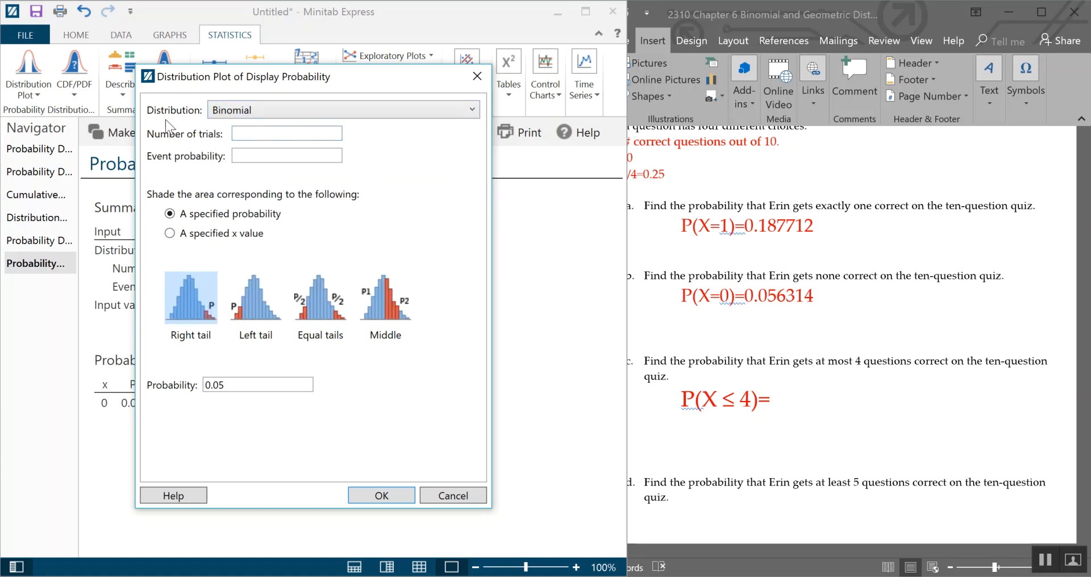
click(251, 130)
text(10)
key(Tab)
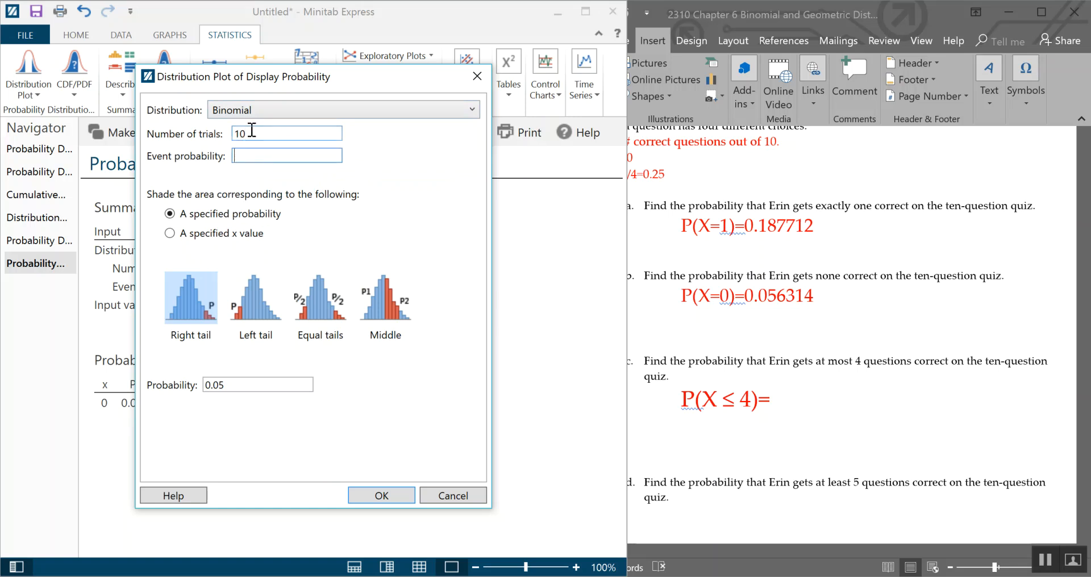
text(.25)
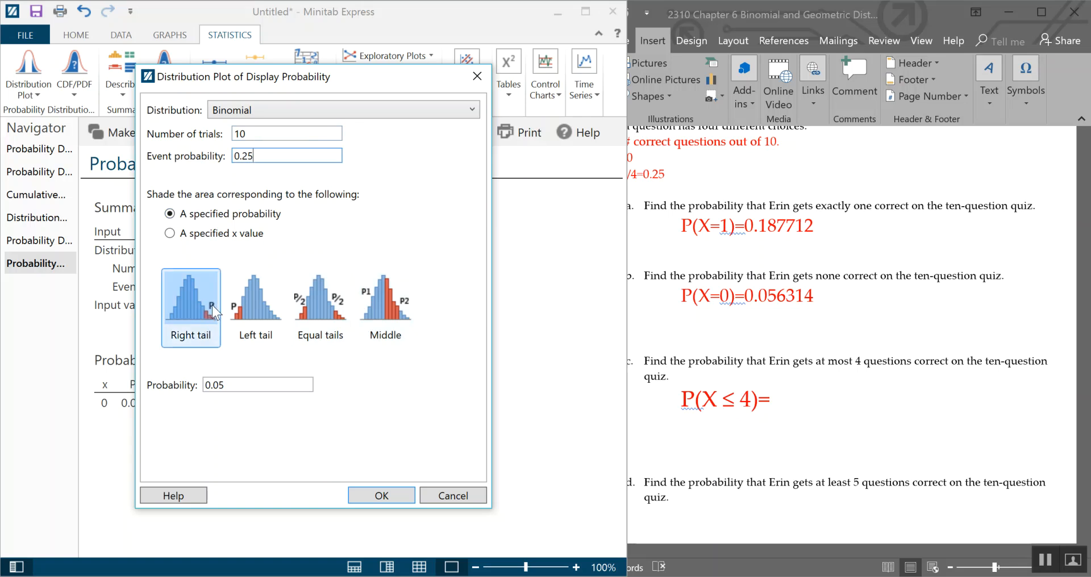
- Shade the left tail at a specified x value of 4 and create the distribution plot
click(169, 233)
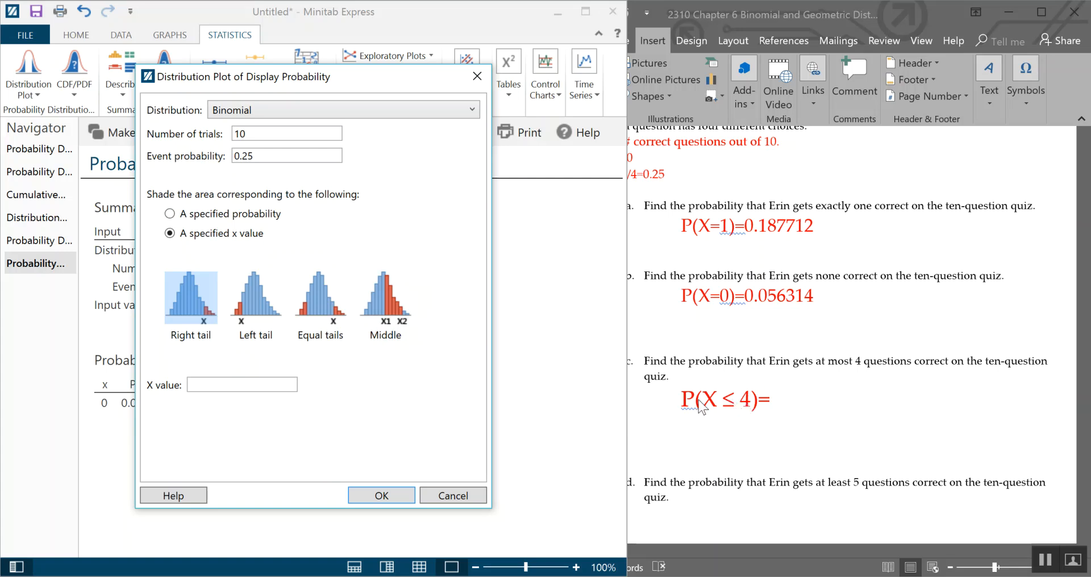
click(265, 304)
click(261, 390)
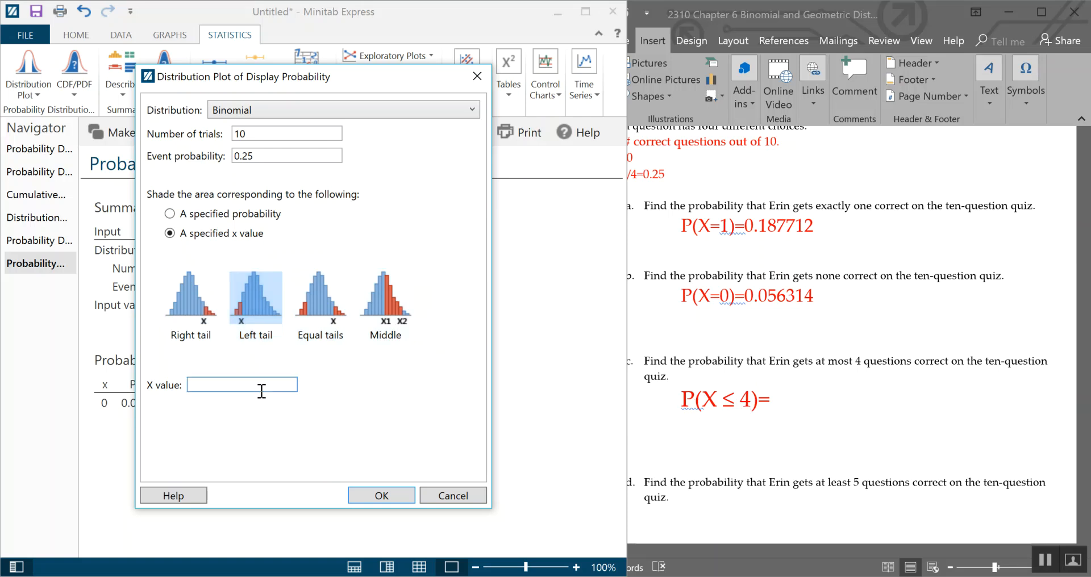
click(390, 494)
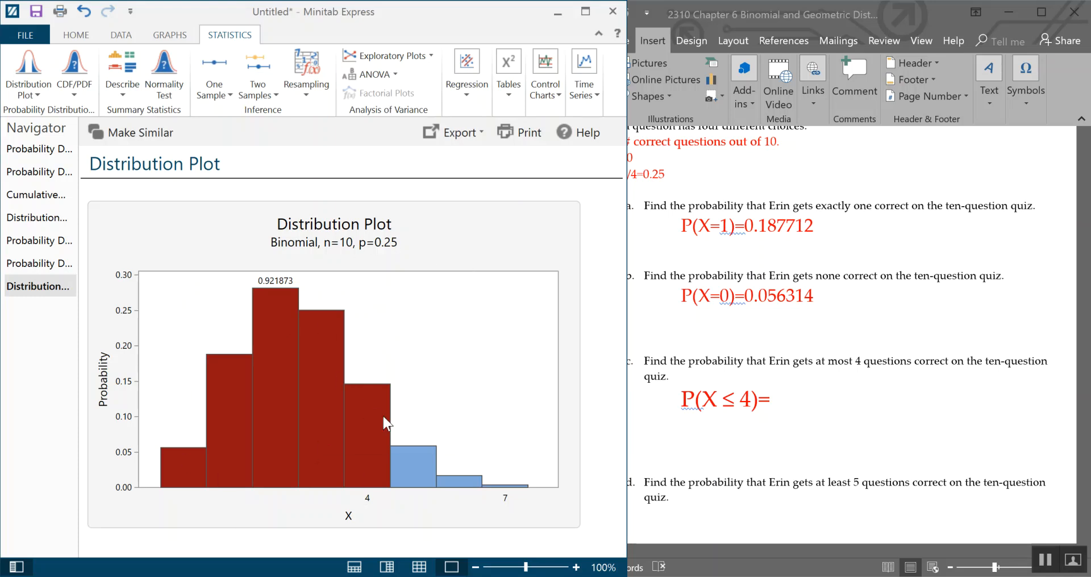
- Switch to Word, complete the part c answer after "P(X ≤ 4)=" with 0.921873, and remove a blank line above part d
click(876, 400)
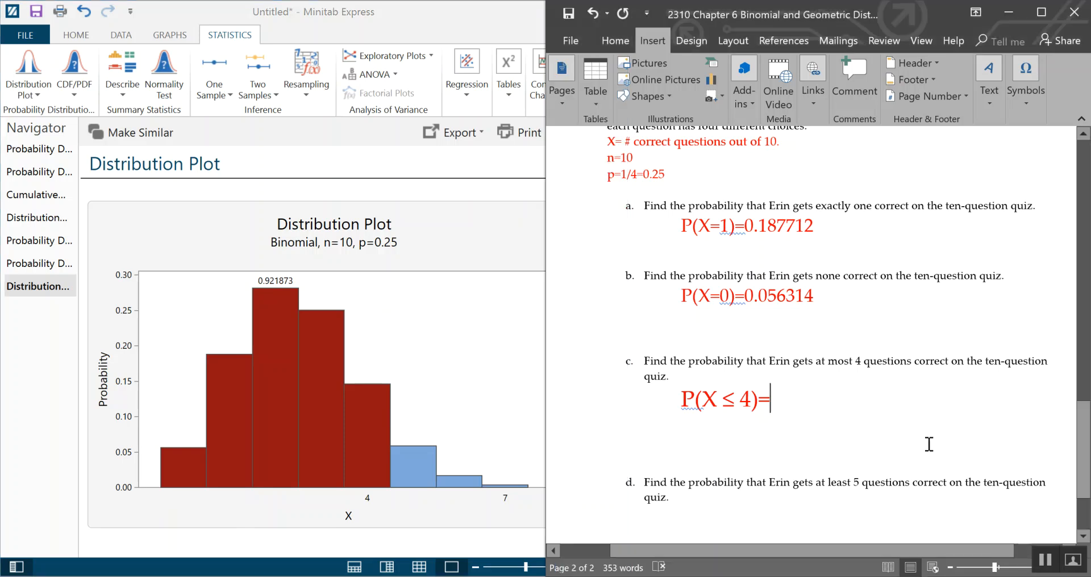
text(0)
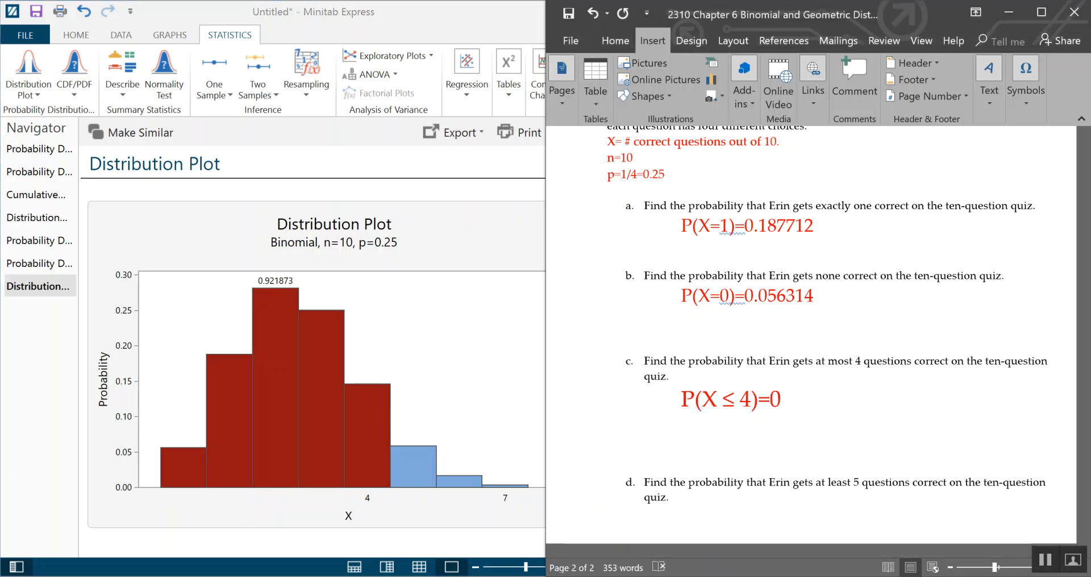
text(.)
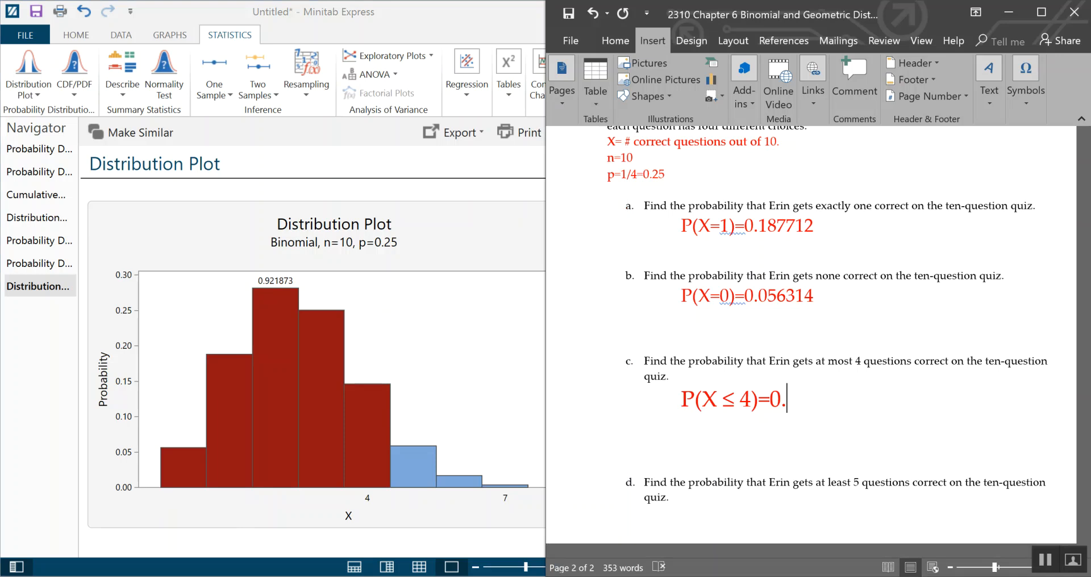
text(921873)
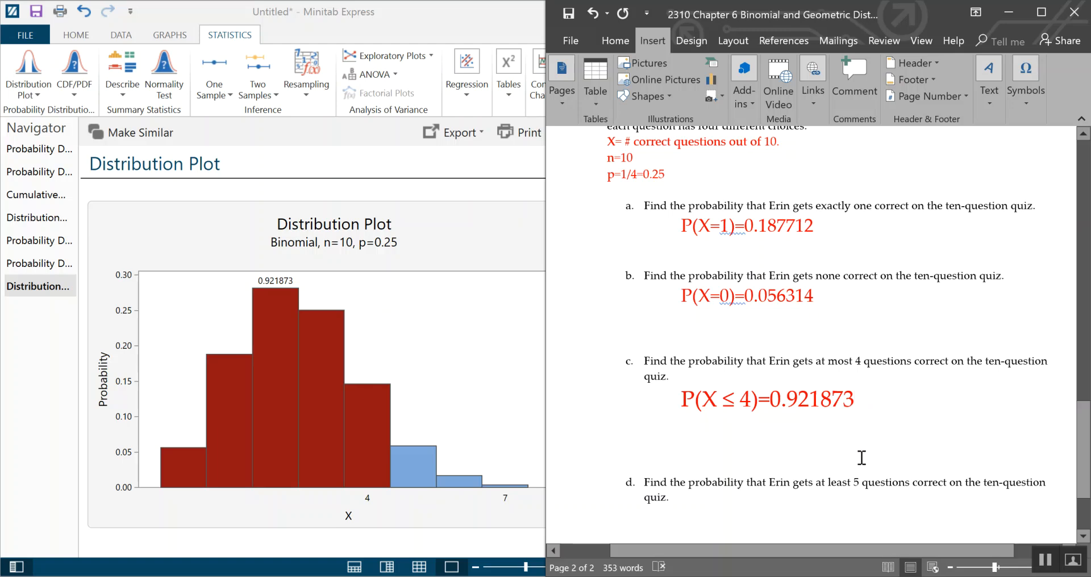
click(741, 446)
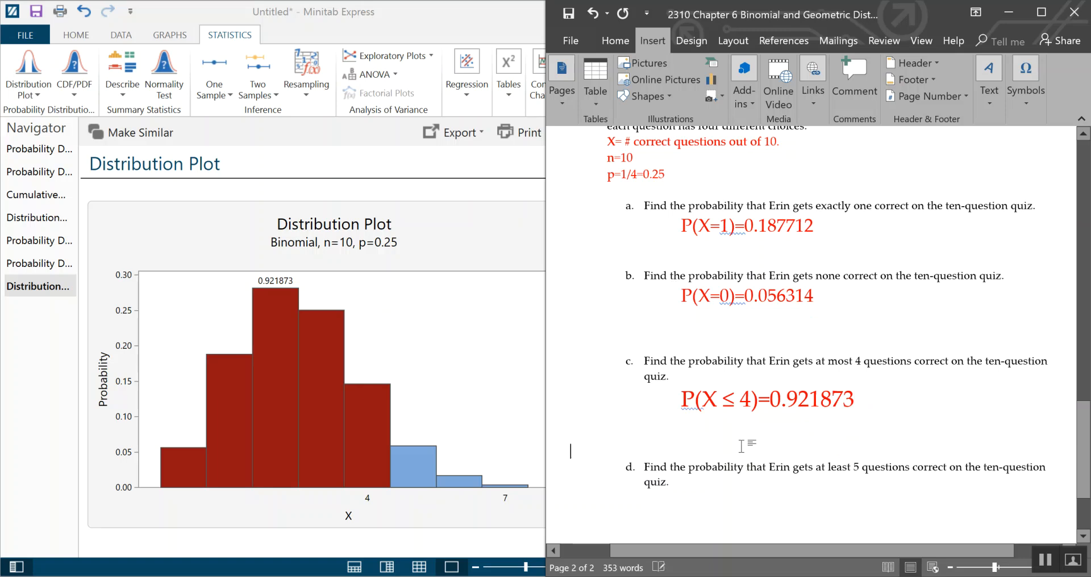
- Switch to Minitab Express and examine the binomial plot's individual bar probabilities, comparing it with the earlier geometric distribution plot
click(513, 306)
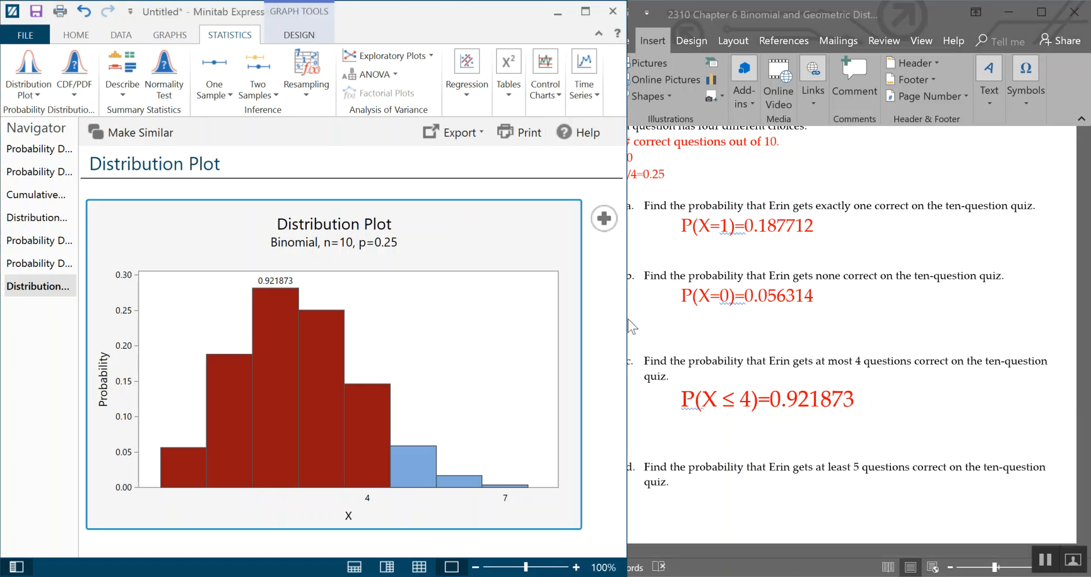
click(830, 248)
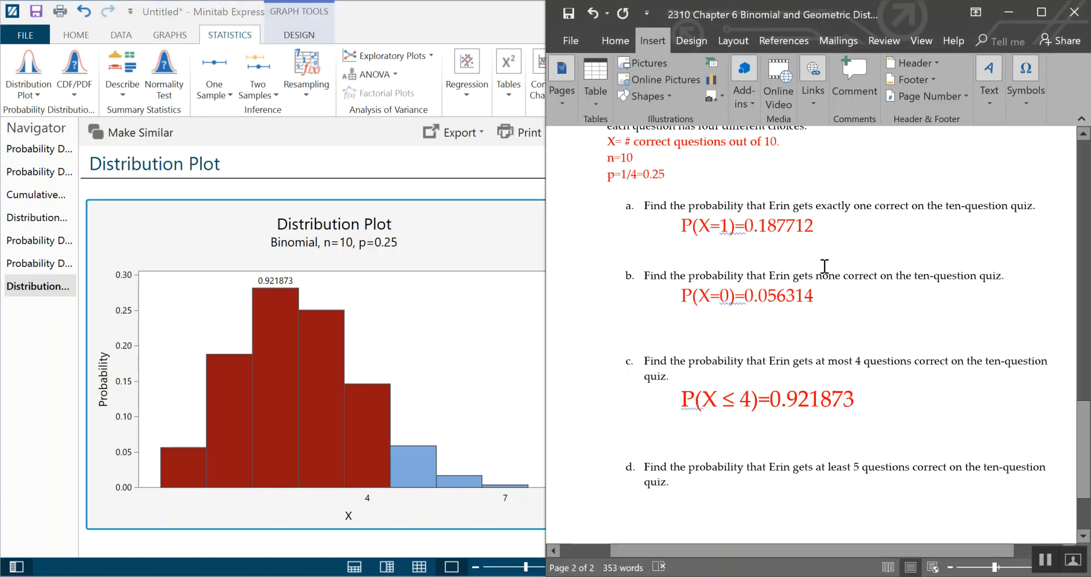
click(491, 245)
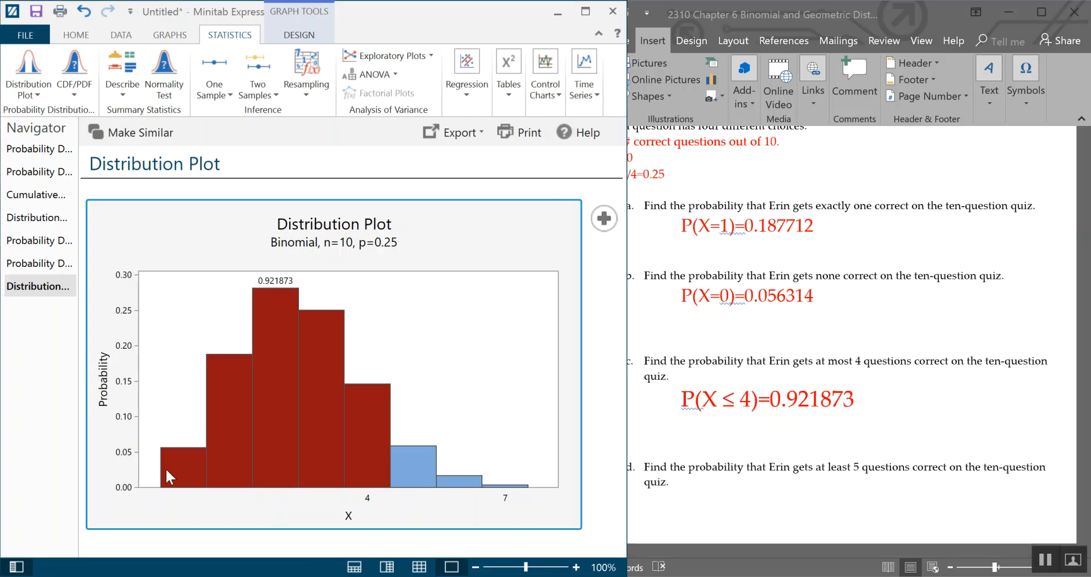
mouse_move(197, 475)
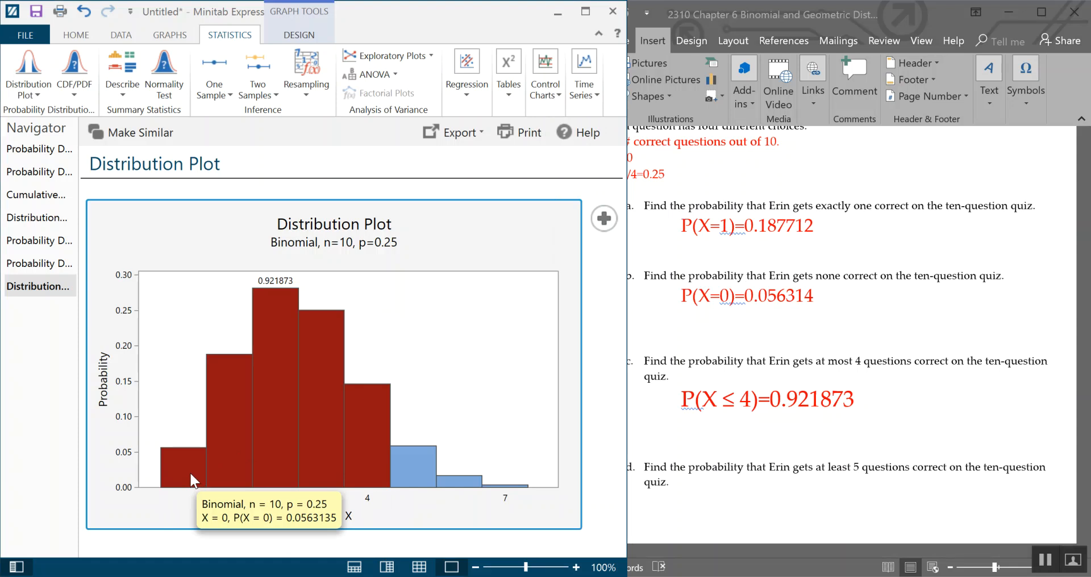
mouse_move(218, 461)
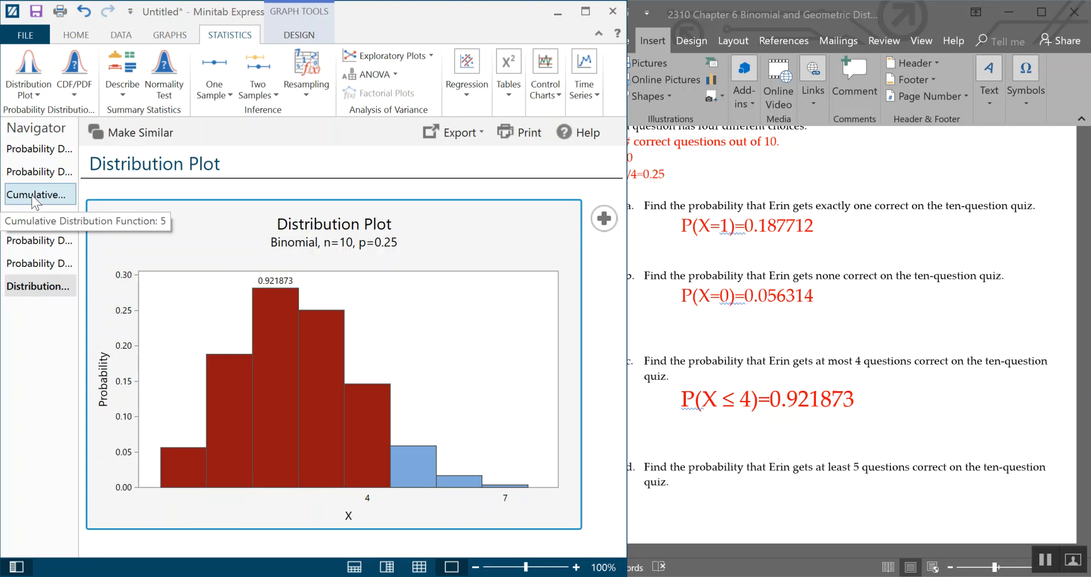
click(37, 218)
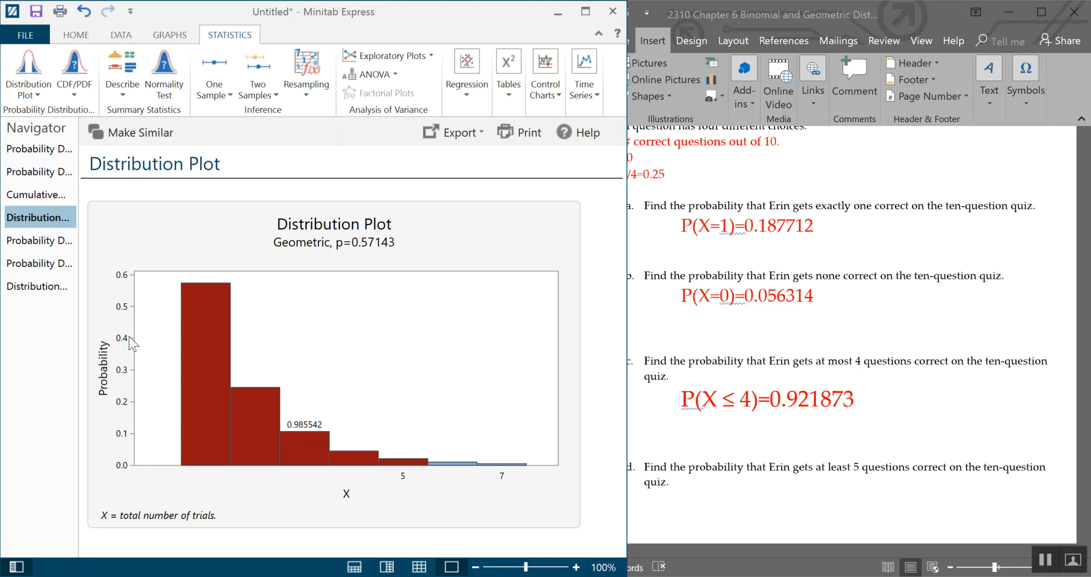
click(40, 288)
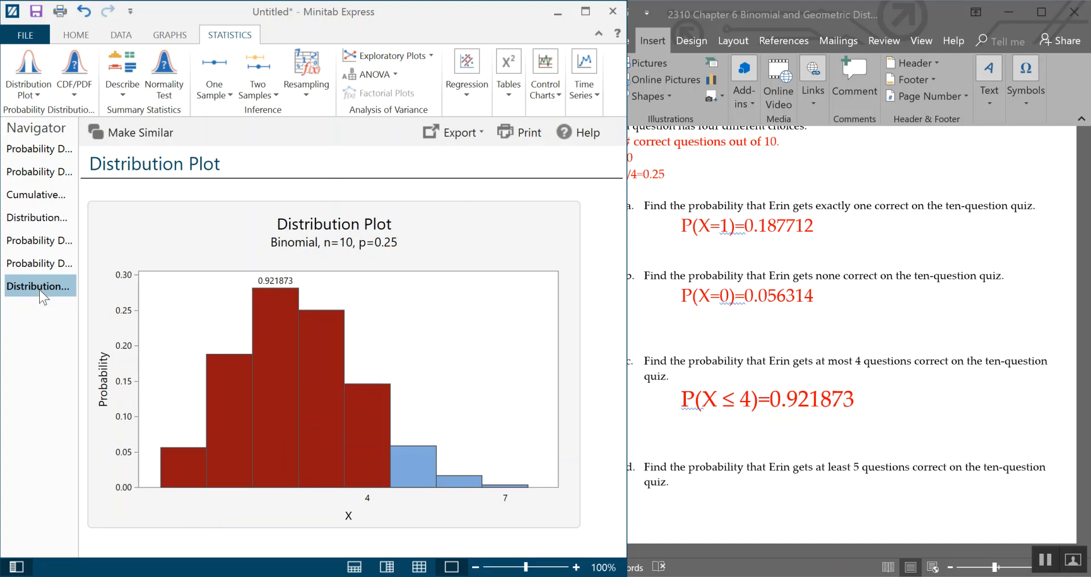
- Switch to Word, add an answer line below part d, and enlarge its font size to 20
click(896, 445)
scroll(989, 457, down, 3)
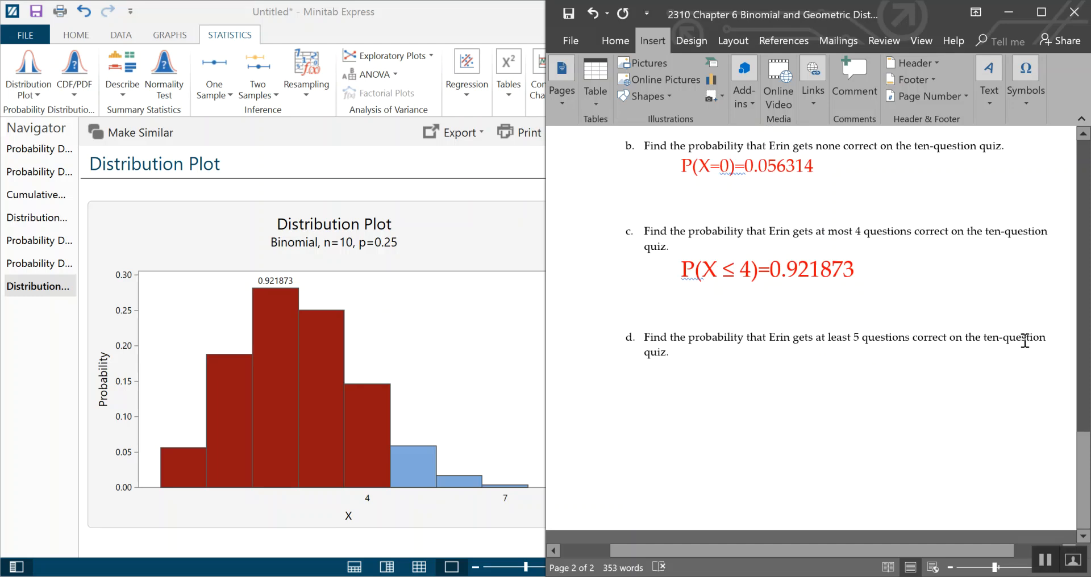
click(689, 396)
key(Return)
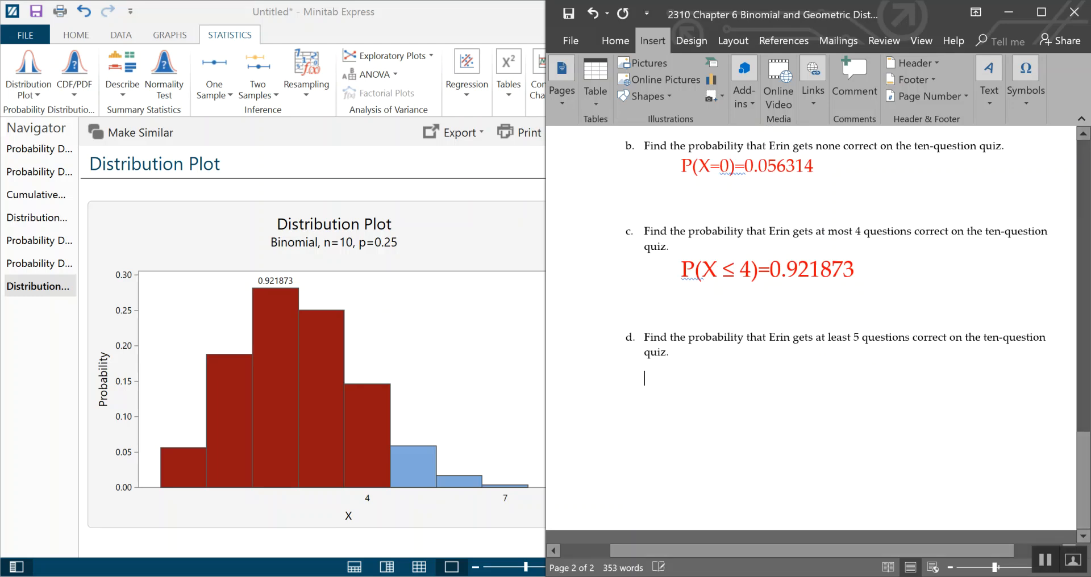
click(615, 41)
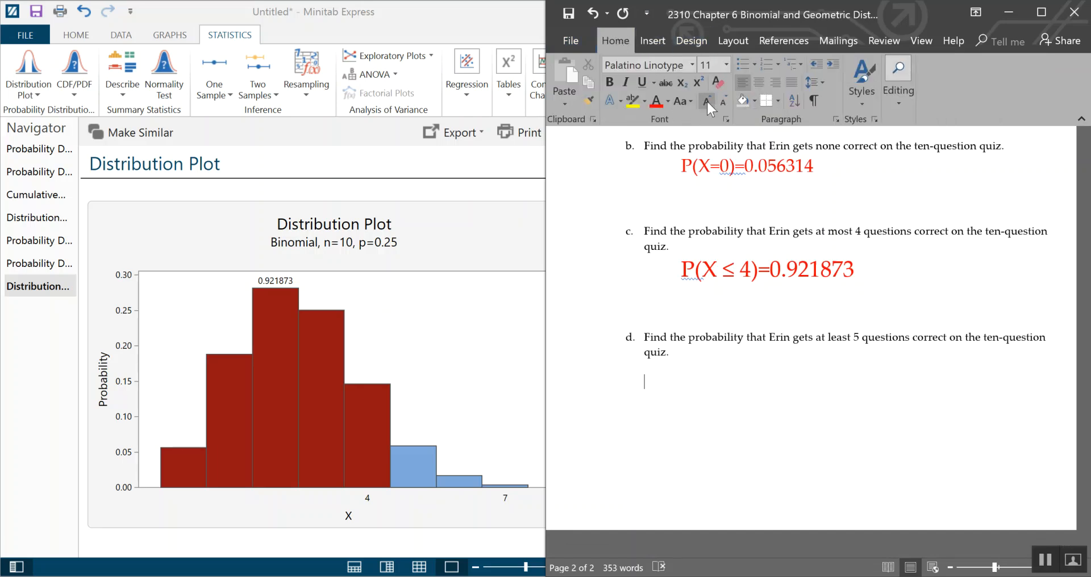
drag(682, 272, 717, 271)
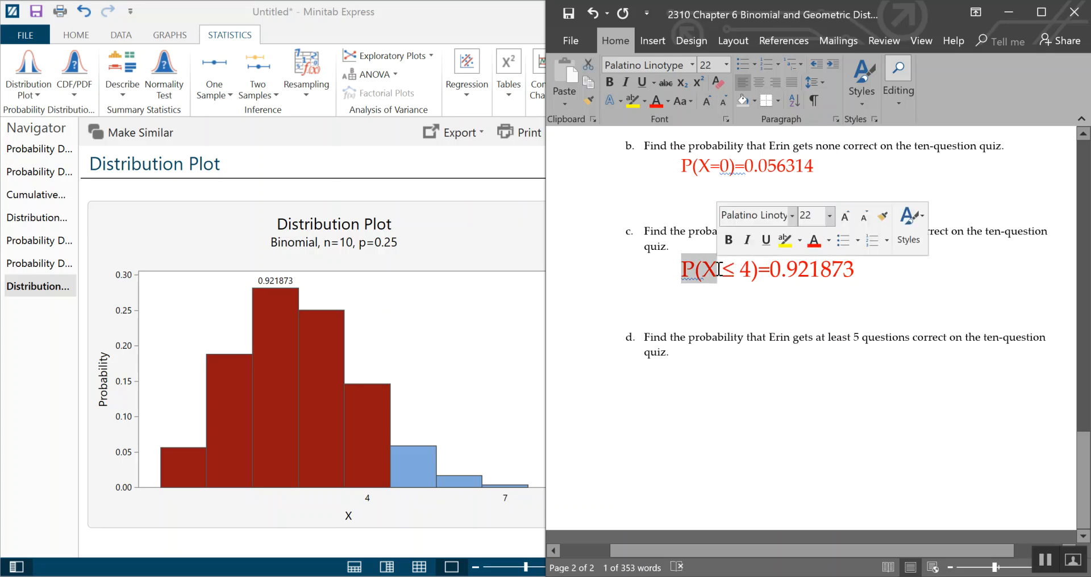
click(689, 377)
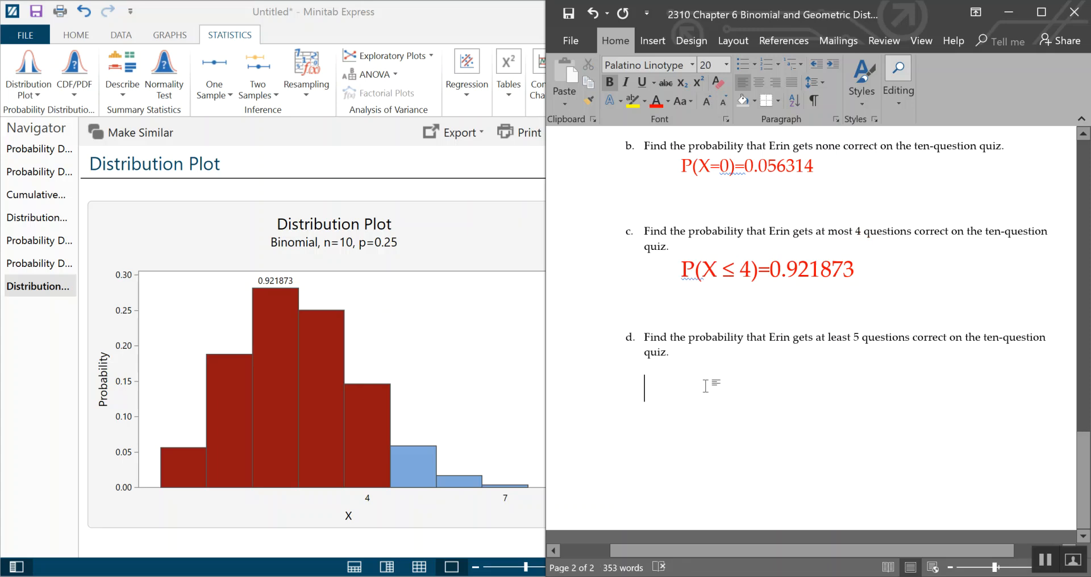
- Enter "P(X" on the part d answer line and colour it red
text(P(X)
drag(702, 388, 645, 392)
click(655, 101)
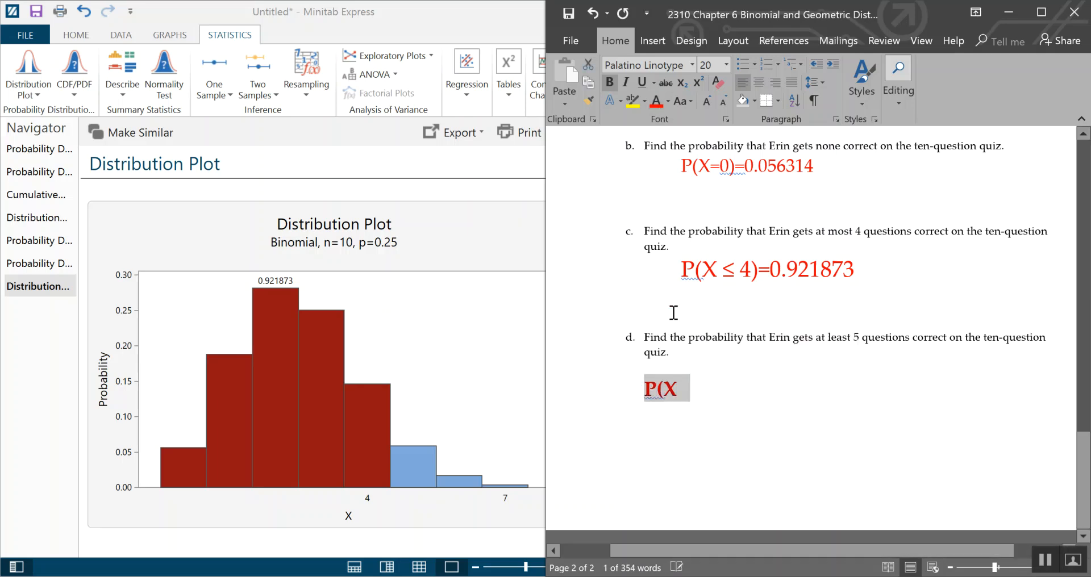
click(780, 392)
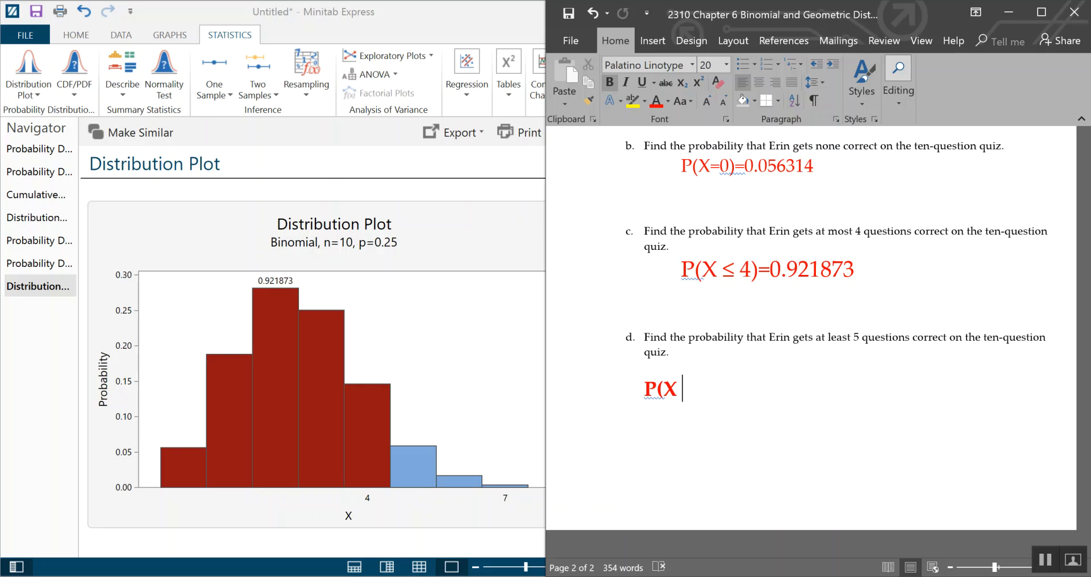
- Insert the ≥ symbol after "P(X" and finish the part d expression as "P(X ≥ 5)"
click(654, 37)
click(1031, 104)
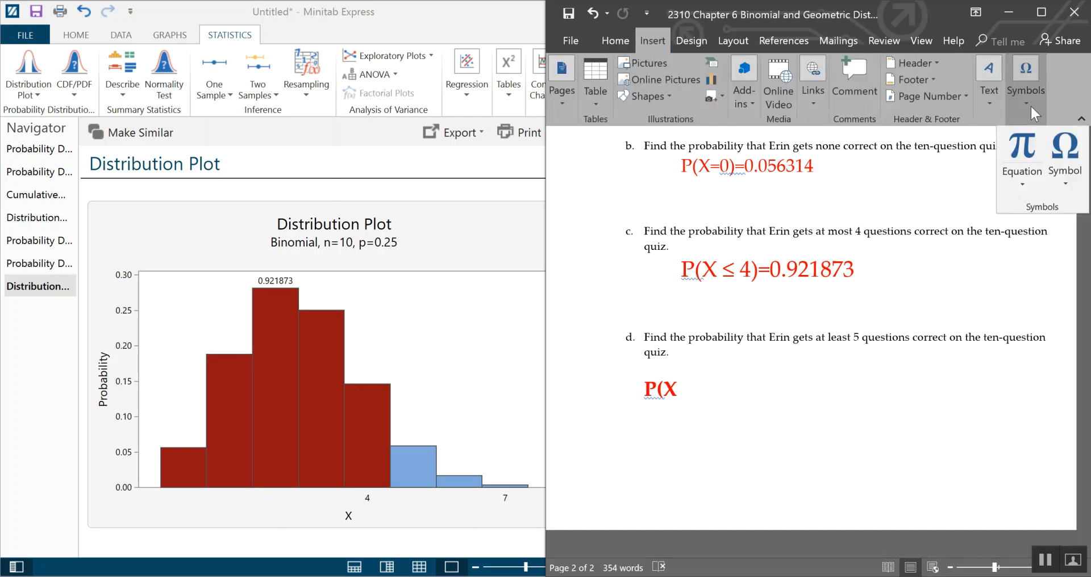
click(1065, 162)
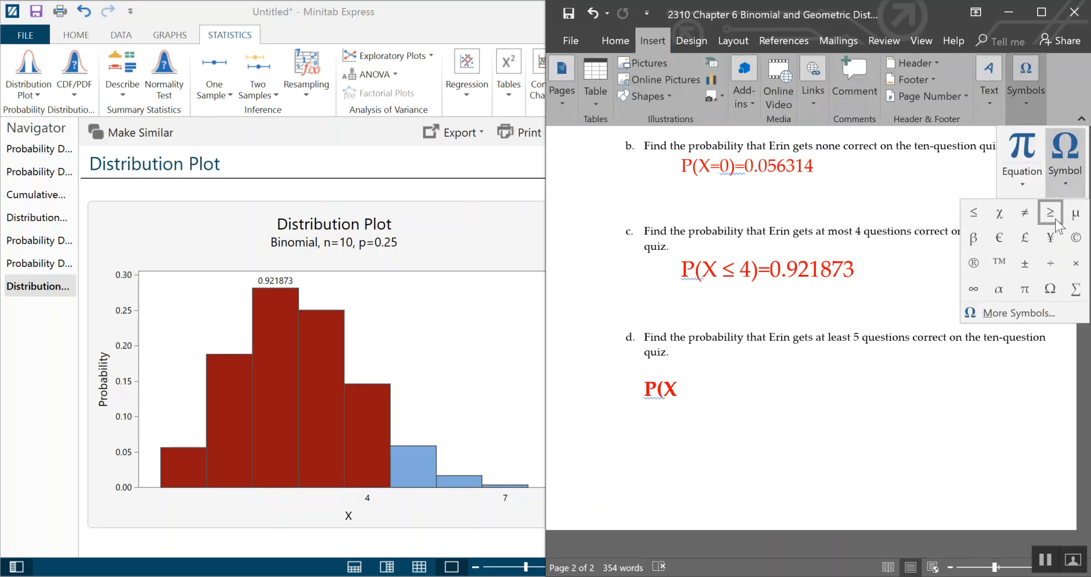
click(1050, 212)
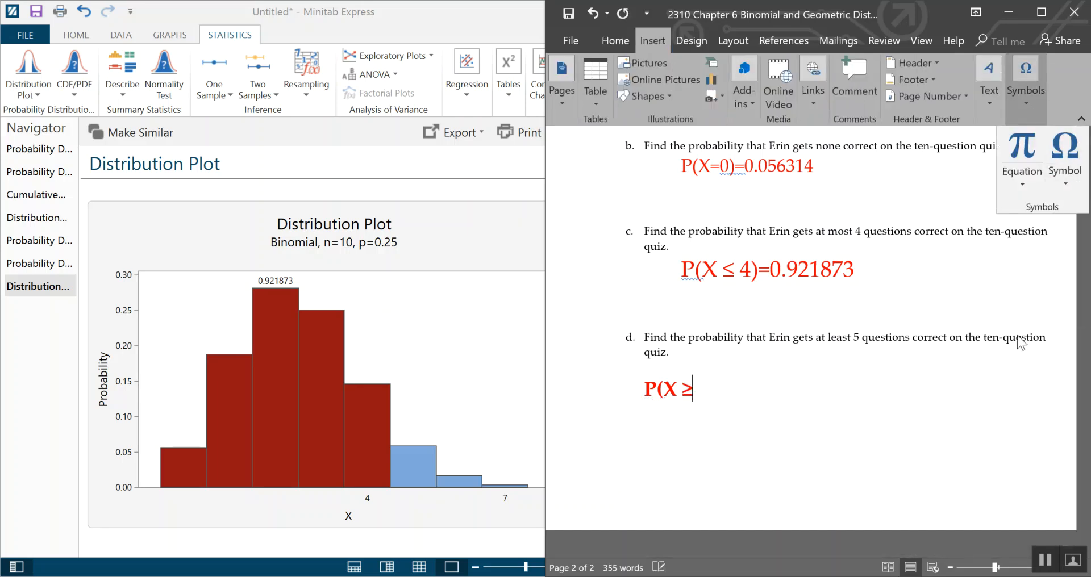
click(703, 393)
text(5))
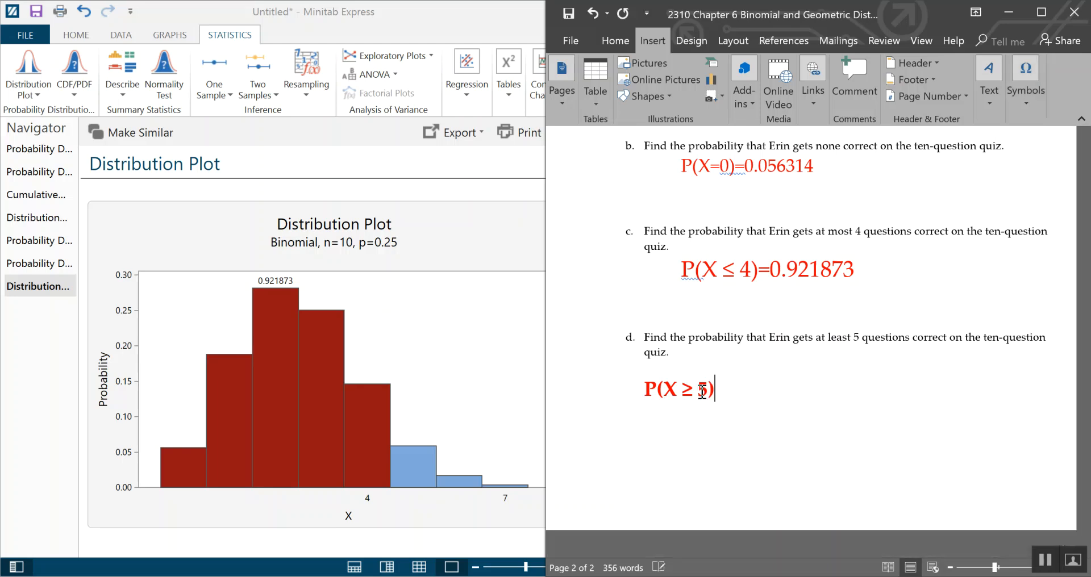
- Enlarge the part d expression "P(X ≥ 5)" to font size 22
drag(755, 395, 637, 396)
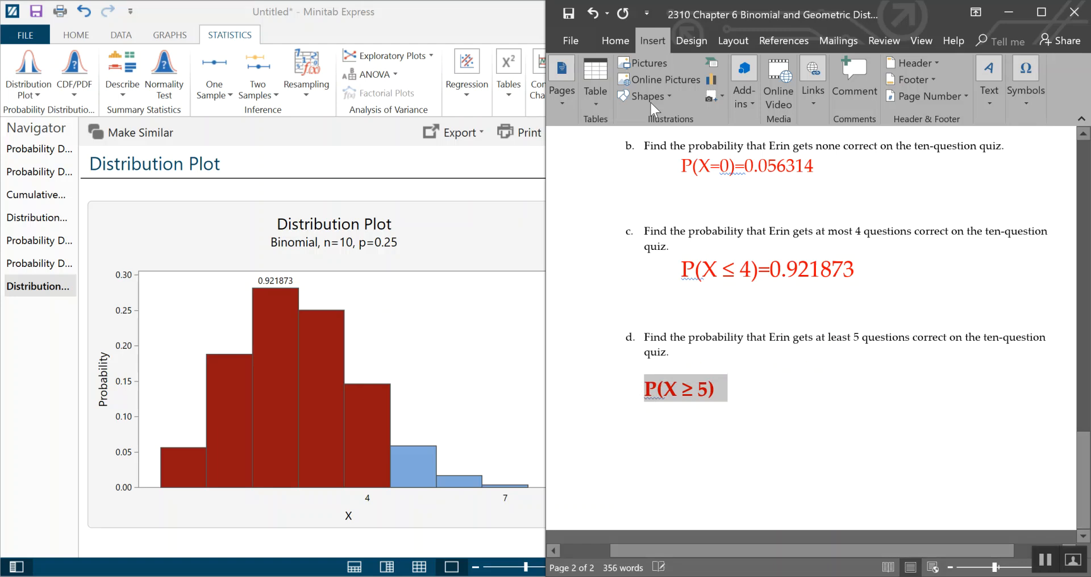
click(622, 40)
click(709, 104)
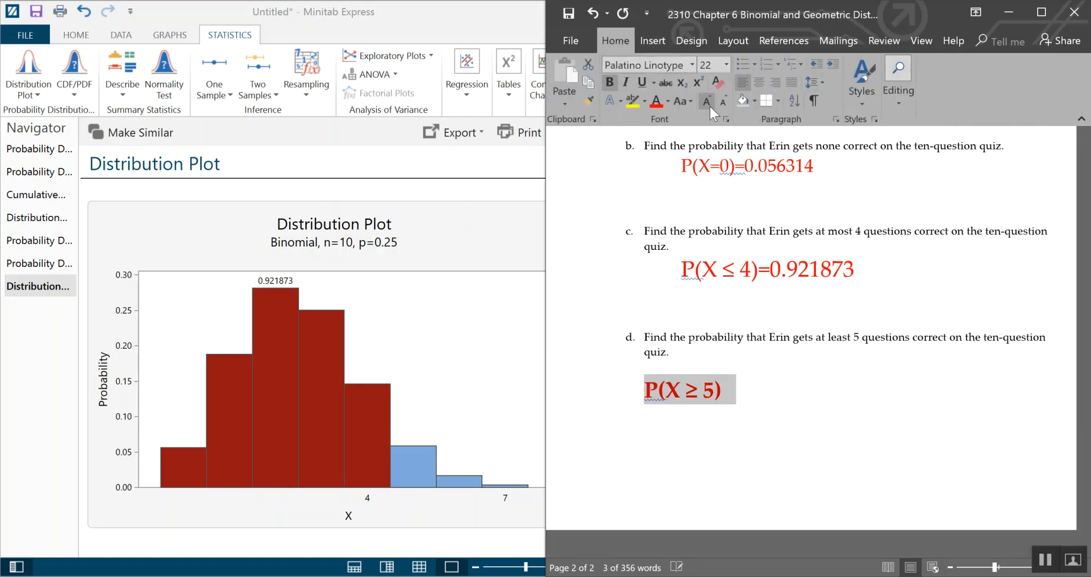
- Enlarge the part d expression "P(X ≥ 5)" to font size 24
click(709, 104)
click(805, 417)
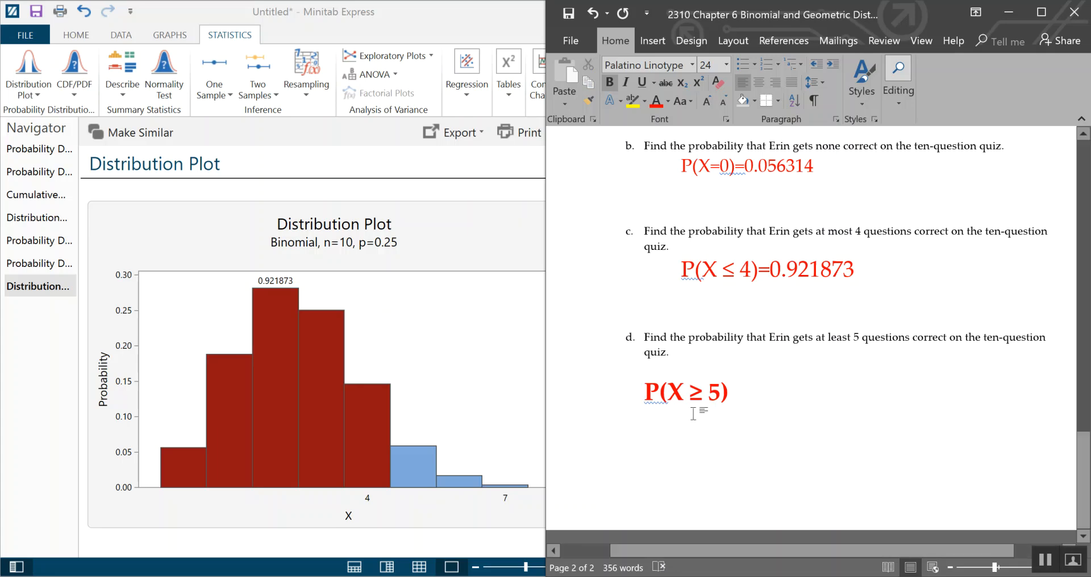
click(41, 200)
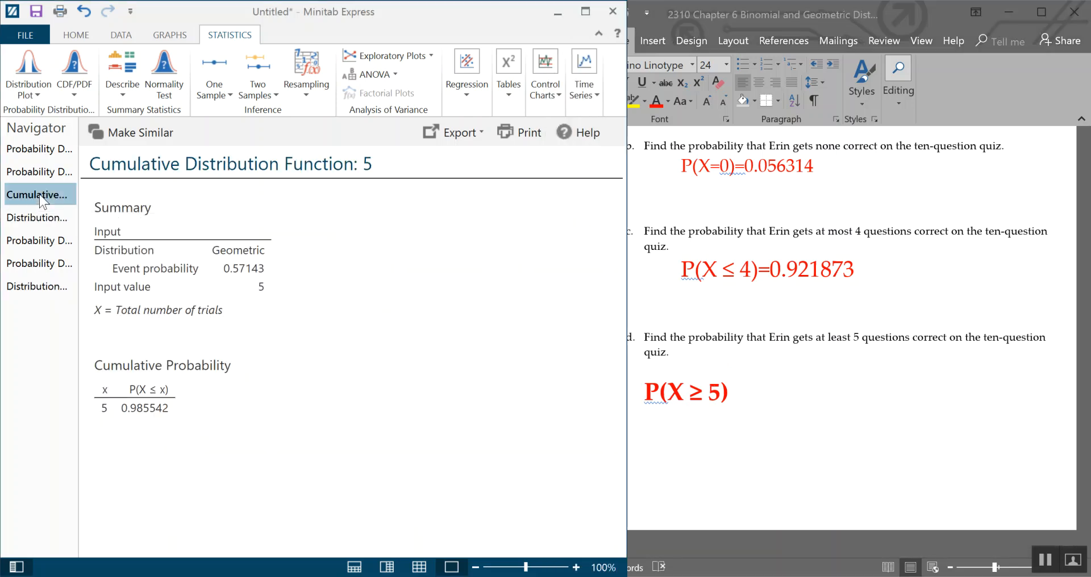
click(84, 86)
click(387, 295)
- In Word, continue the part d expression with "= 1- P(not X ≥ 5)", reusing the "X ≥ 5" already on that line
click(787, 405)
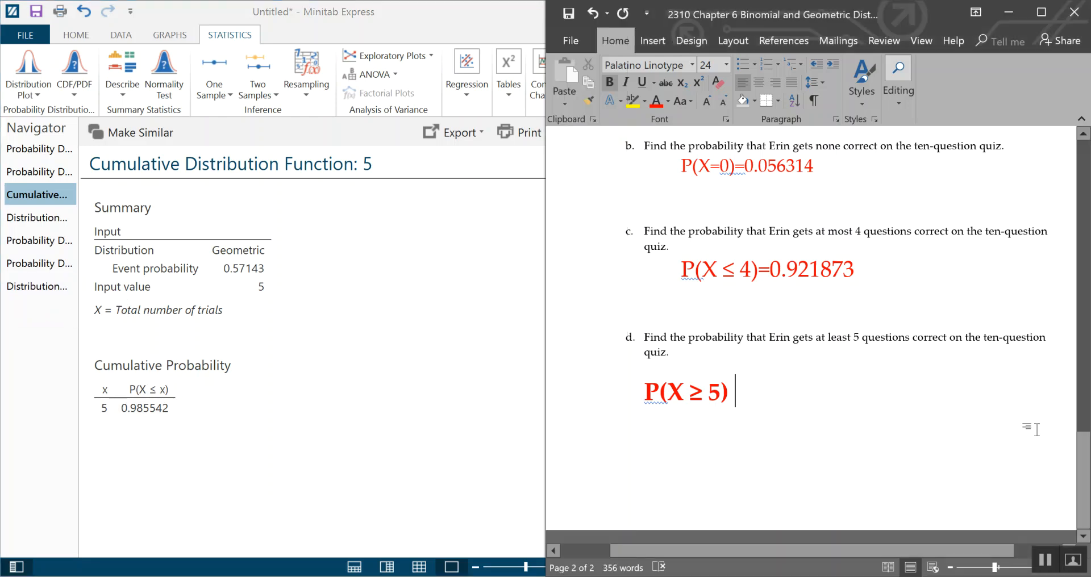
text(= 1-)
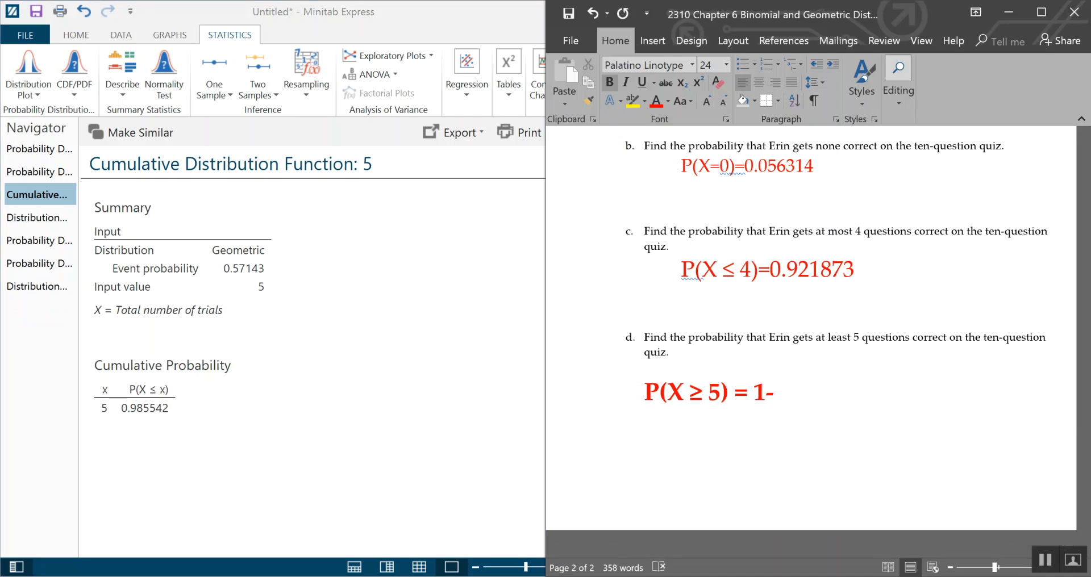
text( P(not)
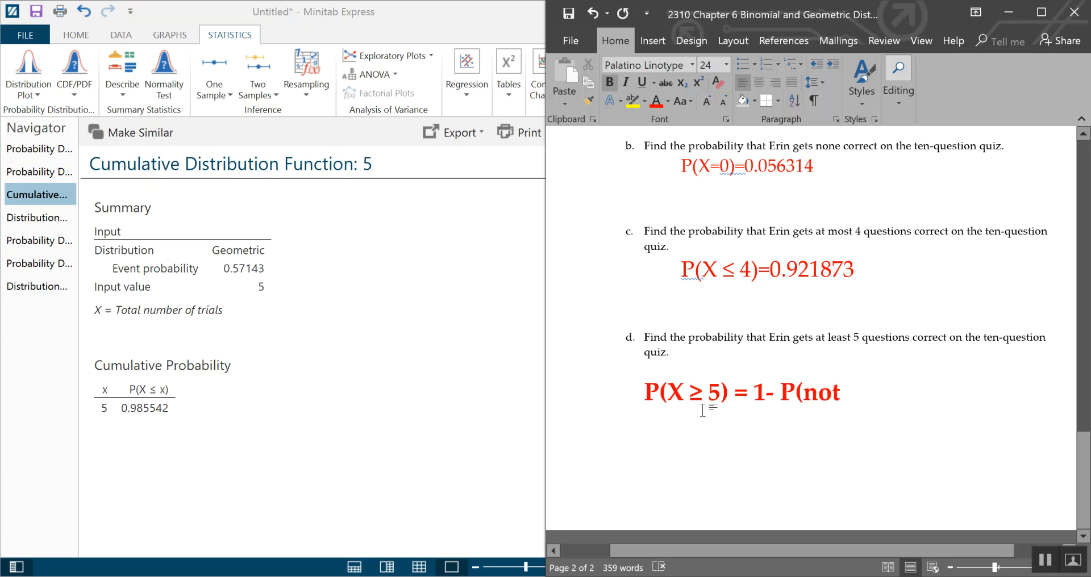
drag(668, 394, 722, 398)
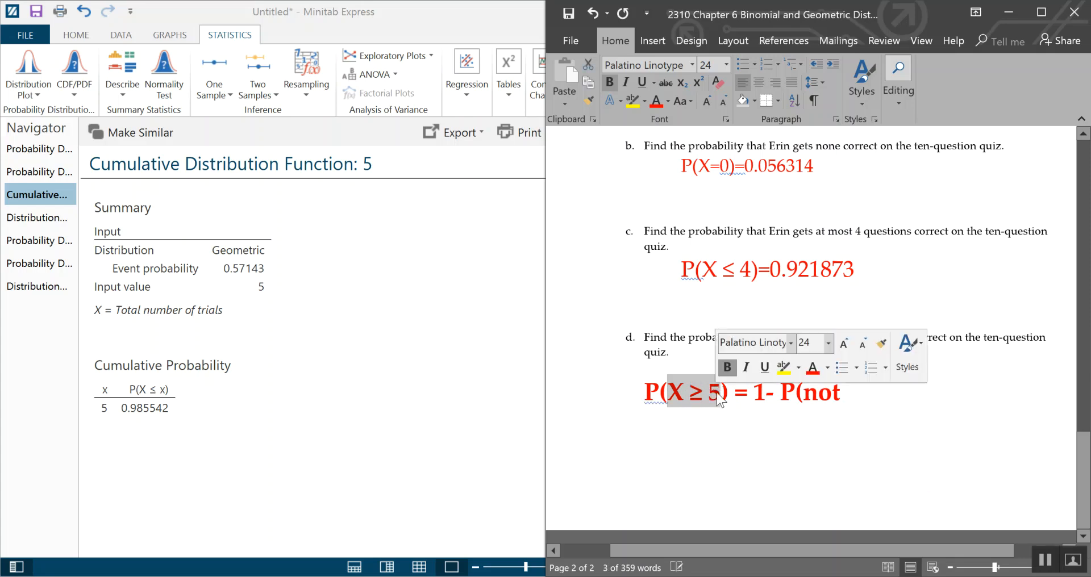
key(ctrl+c)
click(866, 393)
key(ctrl+v)
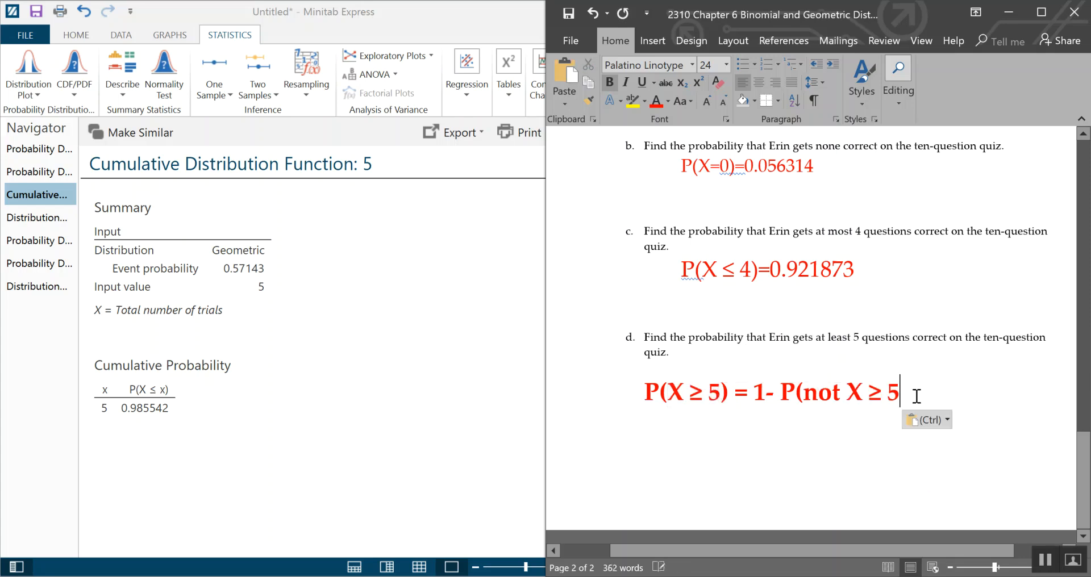
text())
- Add an indented second line to part d reading "= 1-P(X ≤ 4)", copying "X ≤ 4" from the part c answer
key(Return)
key(Tab)
key(Tab)
key(Tab)
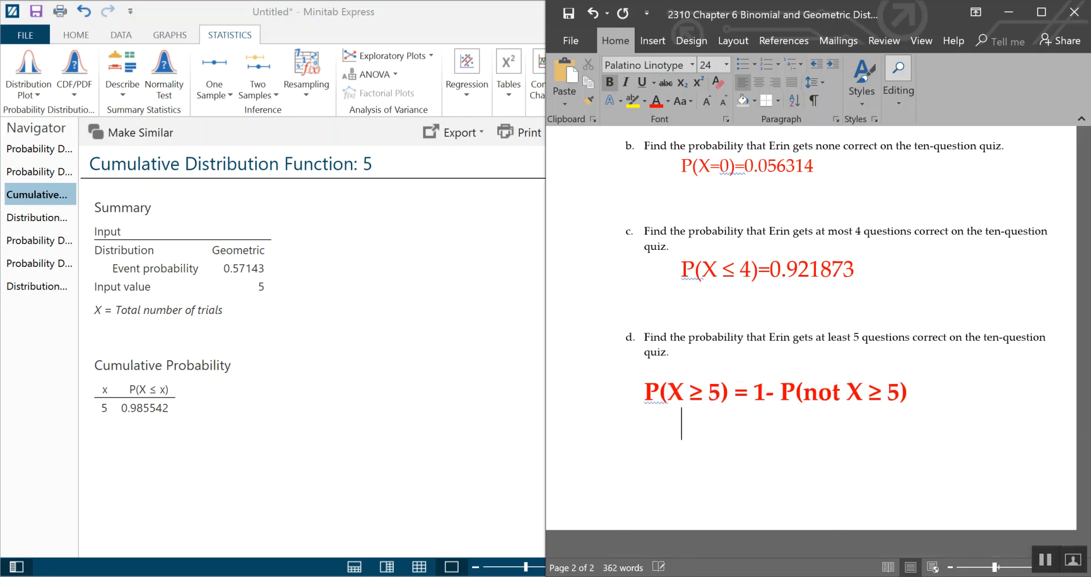
key(BackSpace)
text(=)
key(Right)
text(1-P()
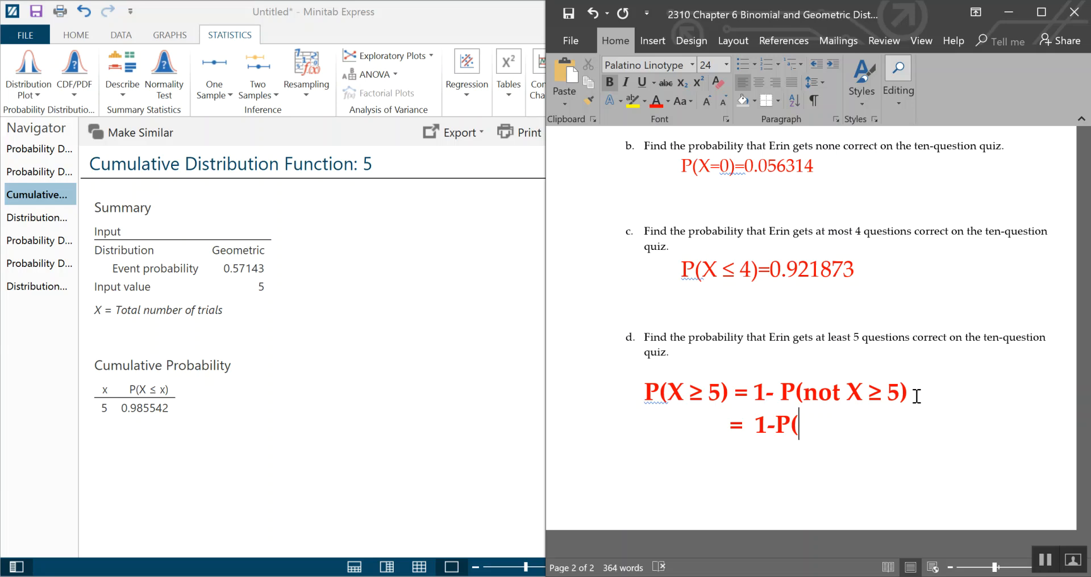
drag(704, 269, 742, 270)
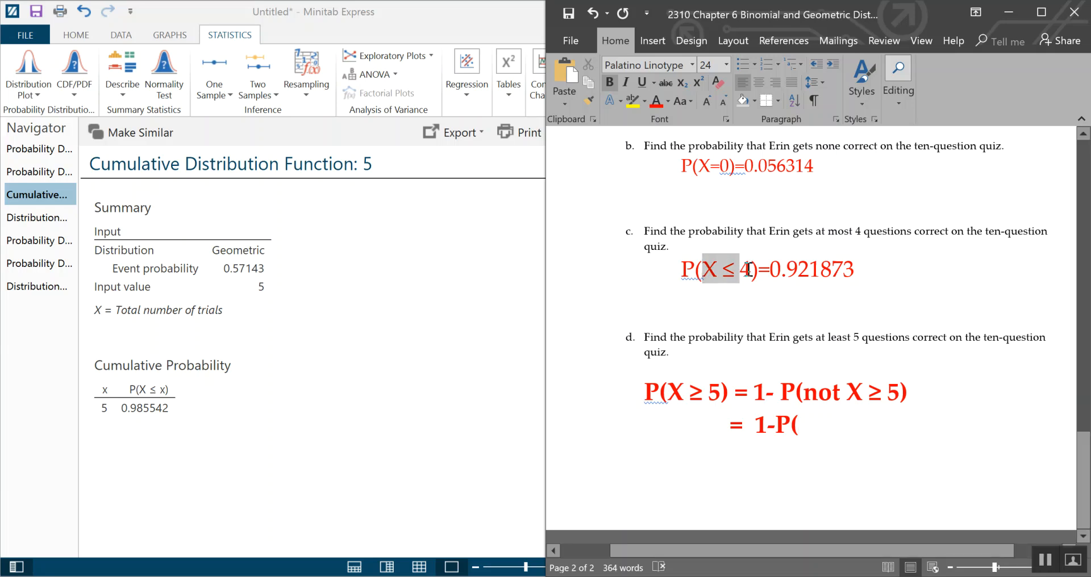
click(809, 425)
key(ctrl+v)
text())
- Leave blank lines below the part d work and enter the indented final calculation "=1-.921873=0.078127" on the next page
key(Return)
key(Return)
key(Return)
key(Return)
key(Return)
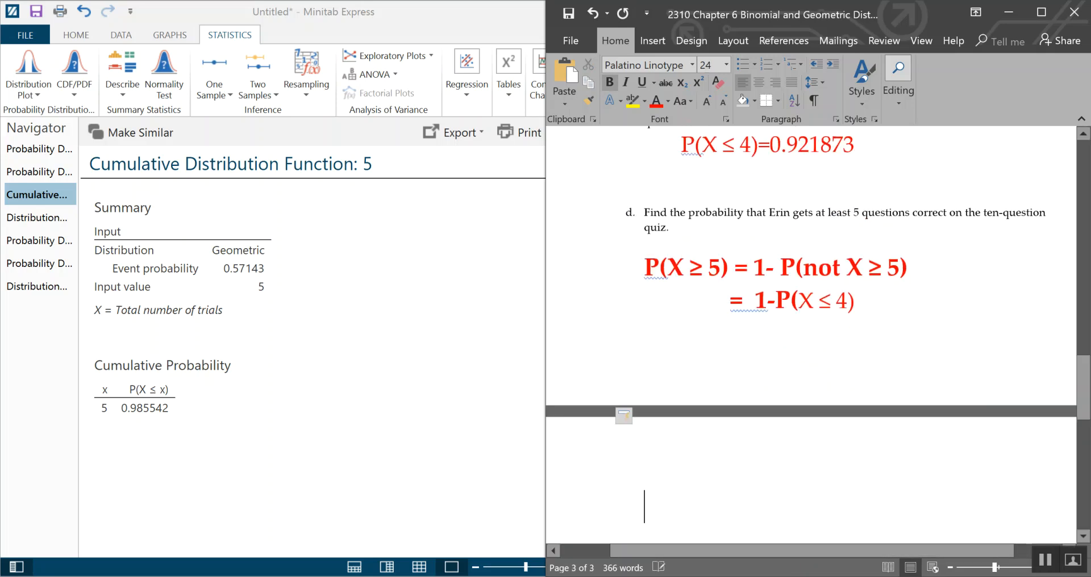
key(Tab)
text(=)
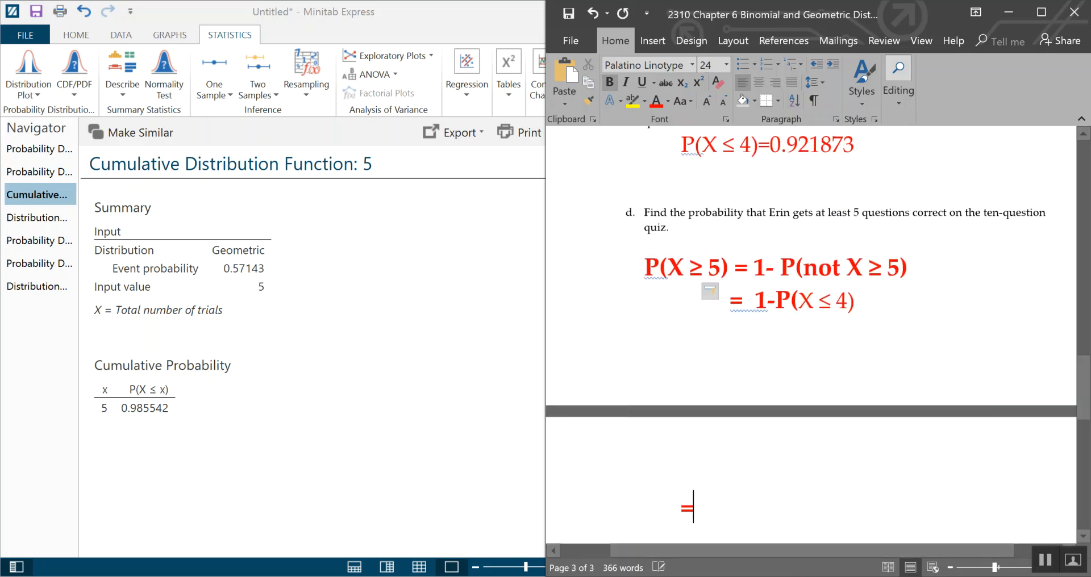
text(1-)
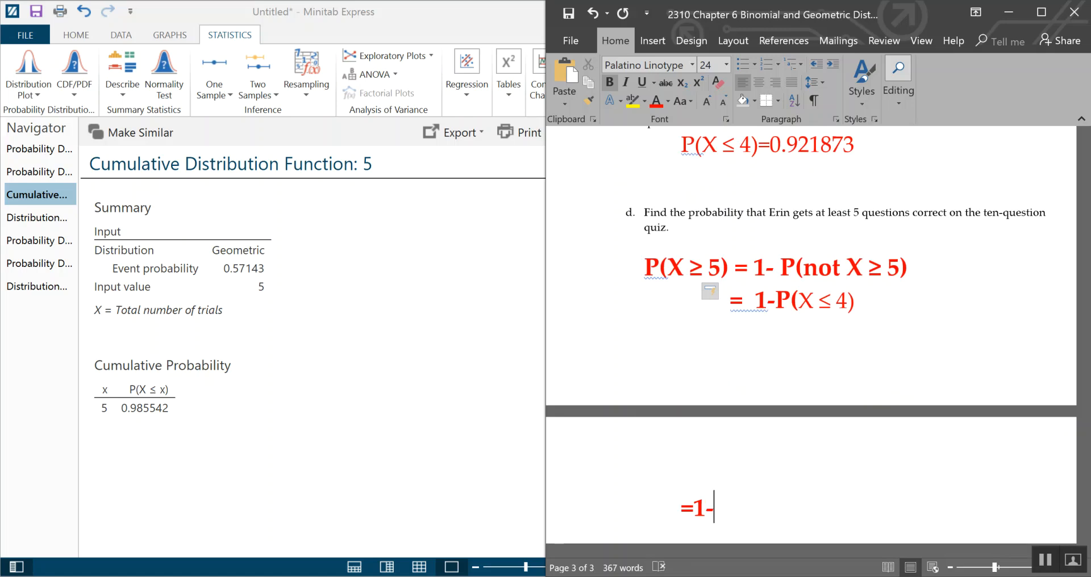
text(.921873)
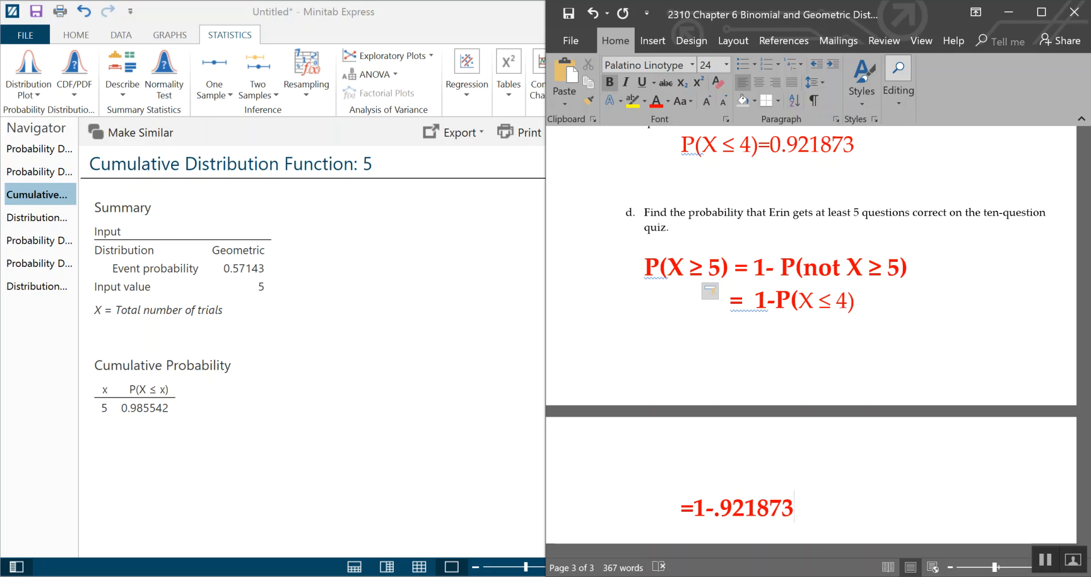
text(=0.07)
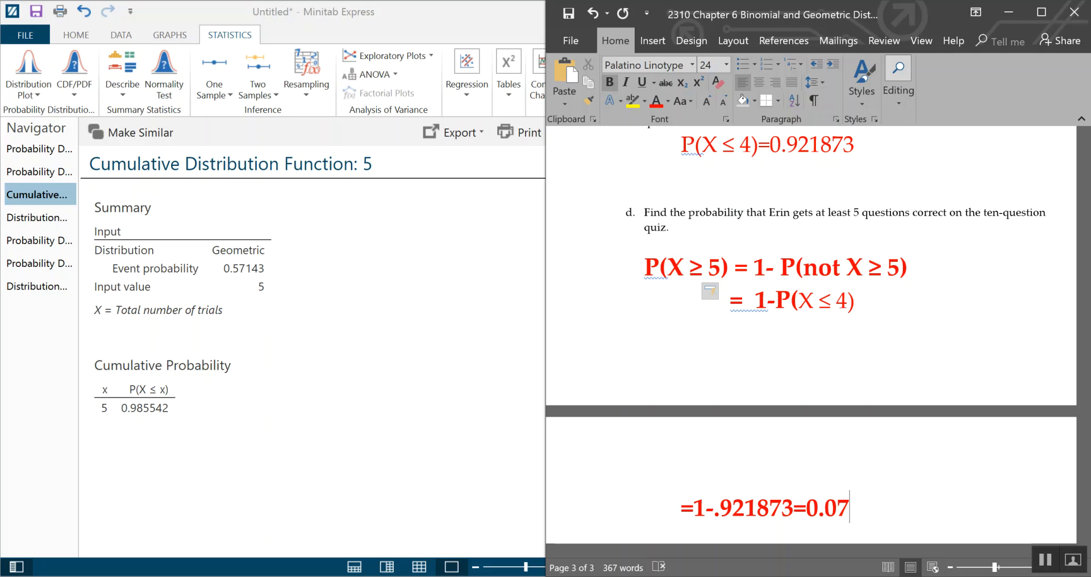
text(8127)
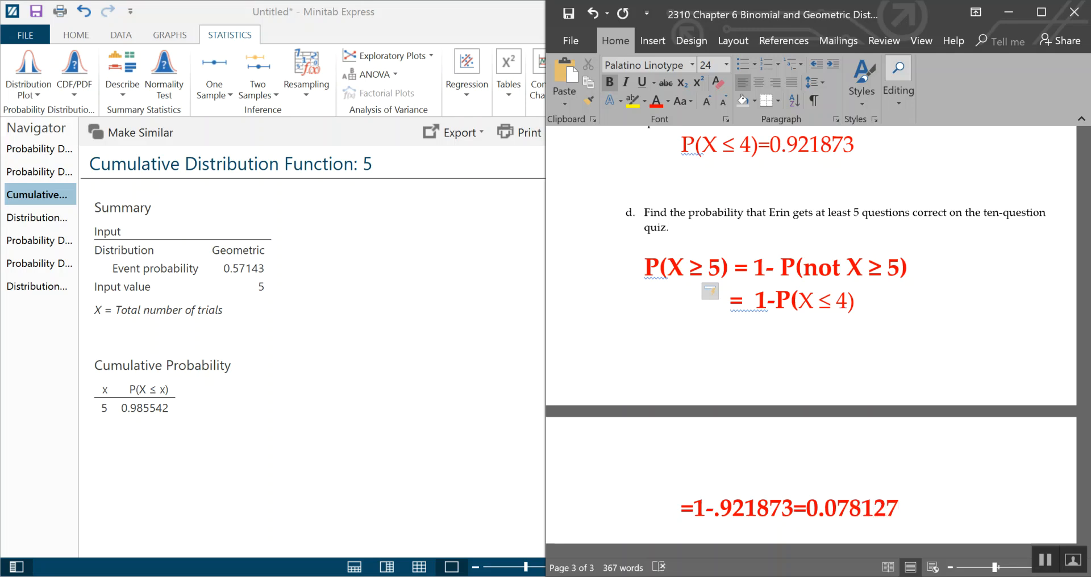
scroll(645, 506, down, 1)
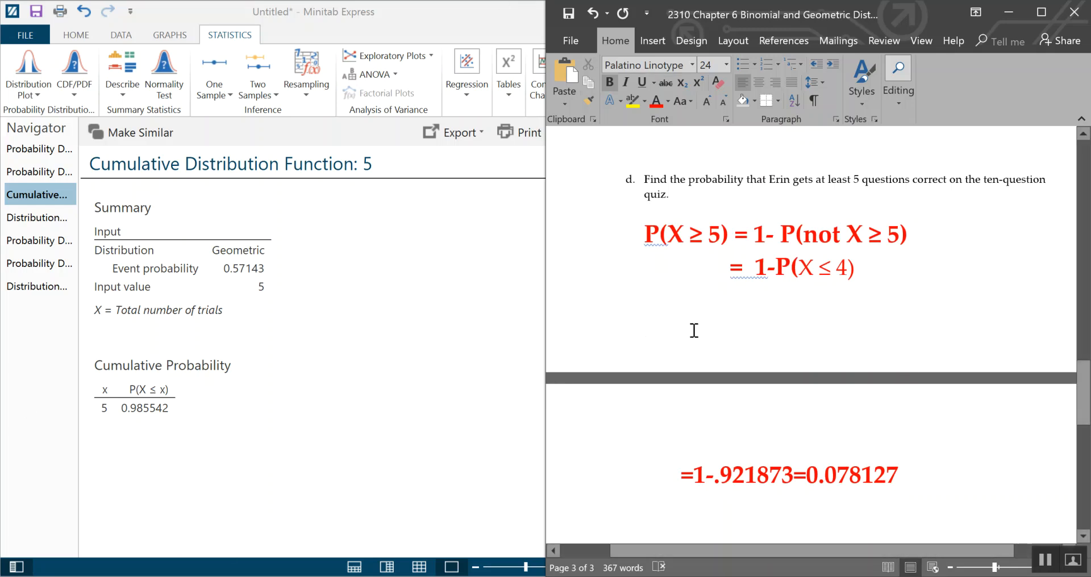
scroll(958, 447, down, 1)
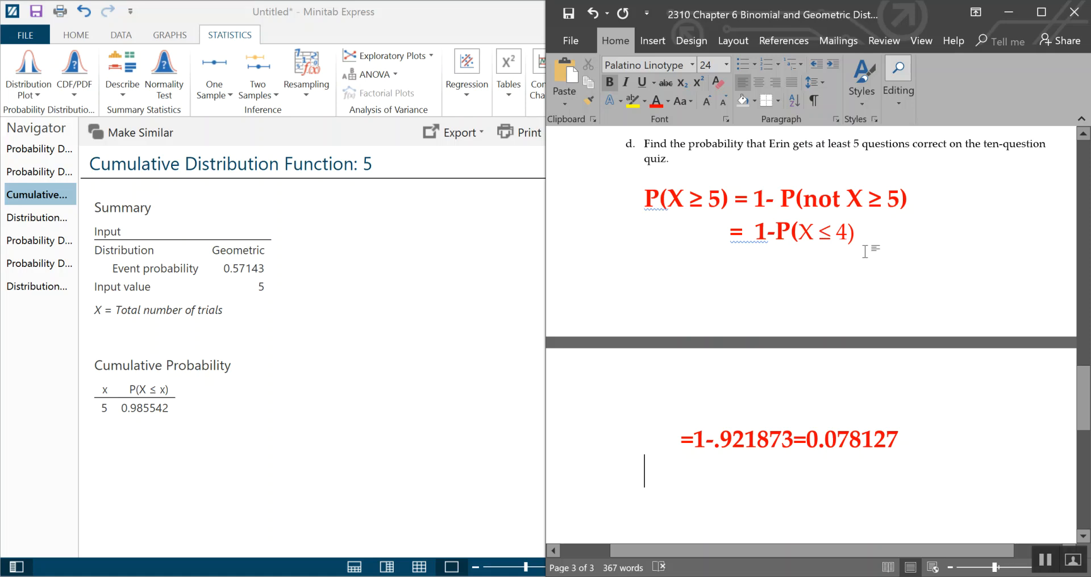
scroll(865, 252, up, 3)
scroll(865, 251, down, 3)
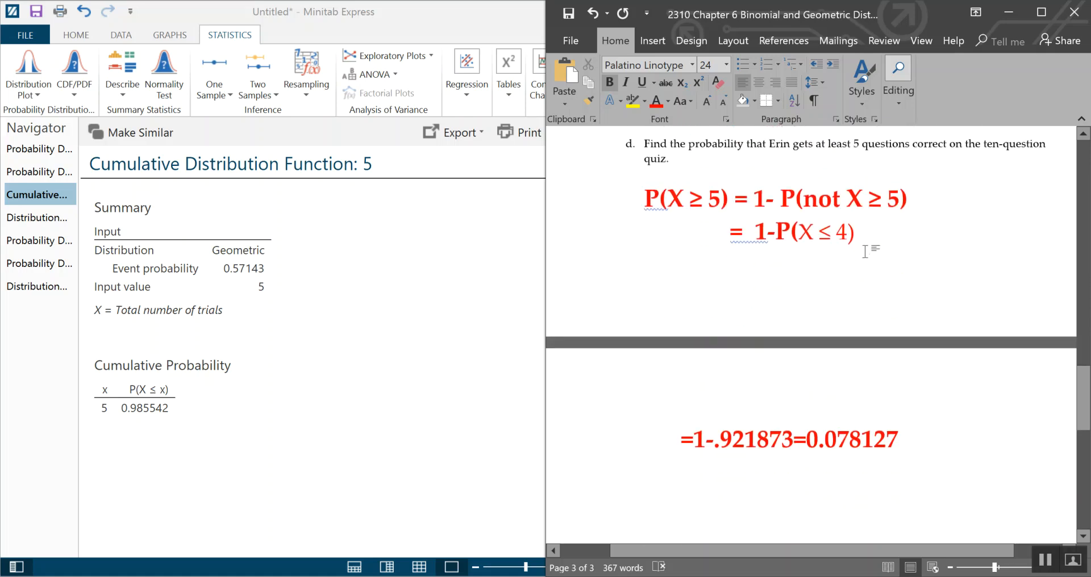